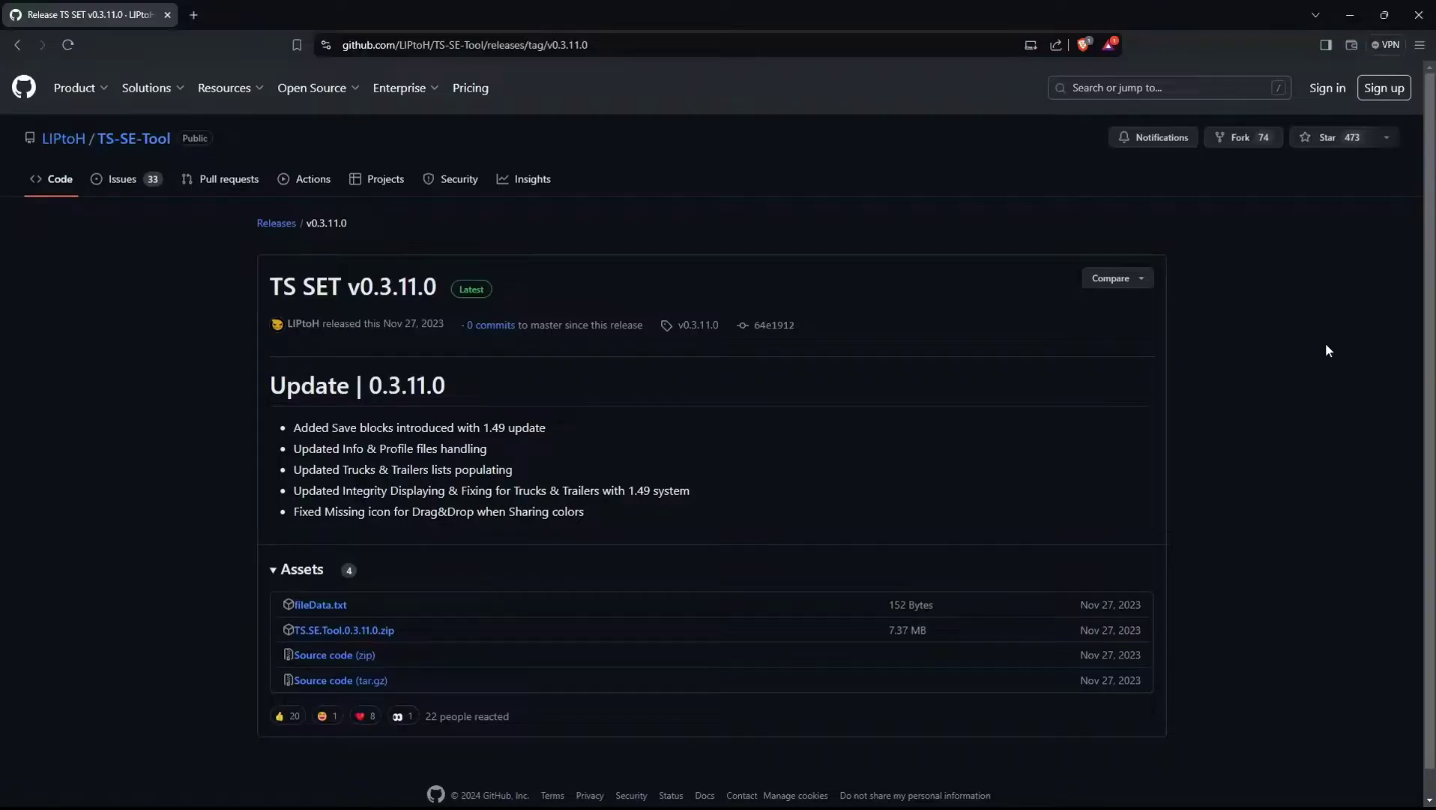
Launch American Truck Simulator from the desktop's Games folder, quit it at the launchpad, and minimise the folder
left_click(1350, 15)
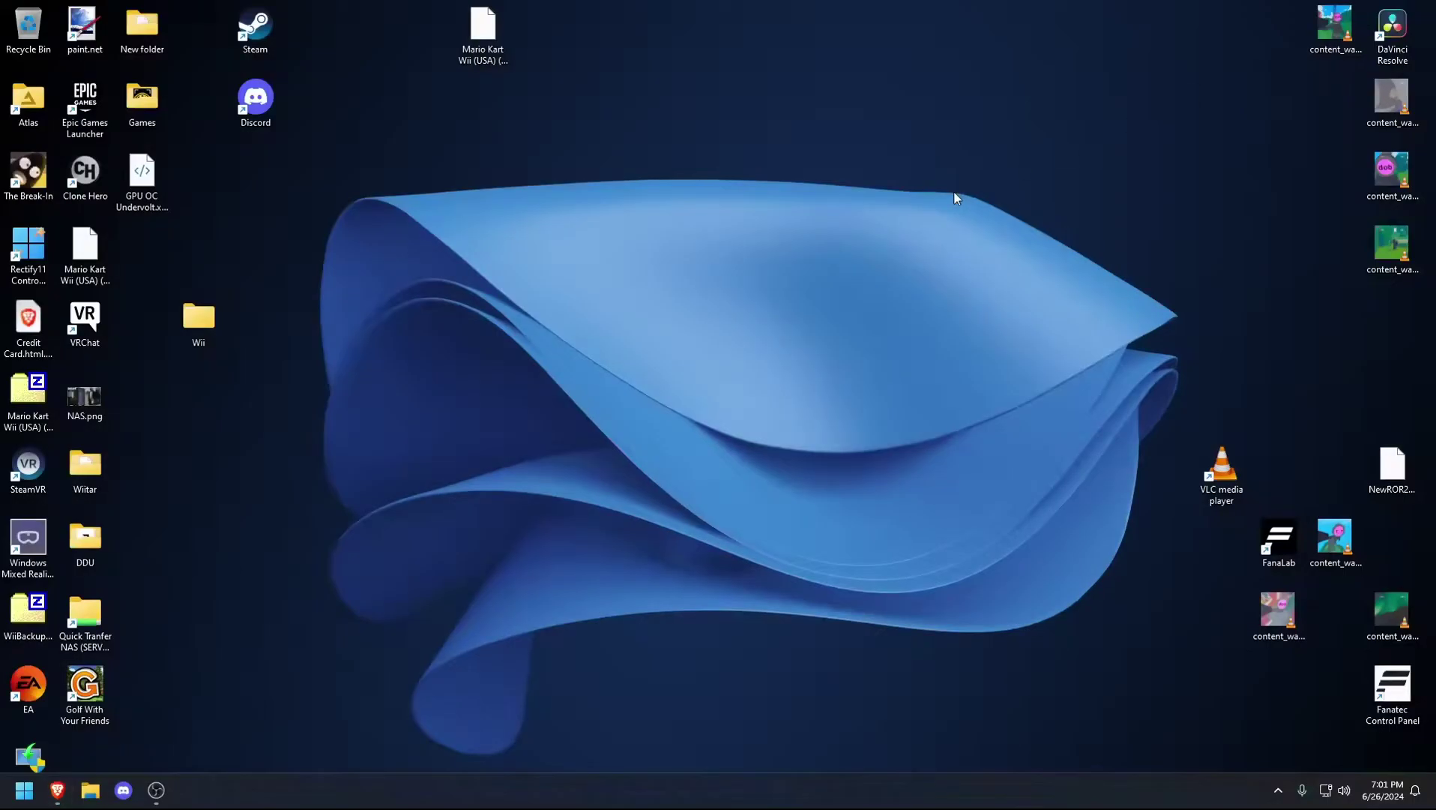
double_click(153, 120)
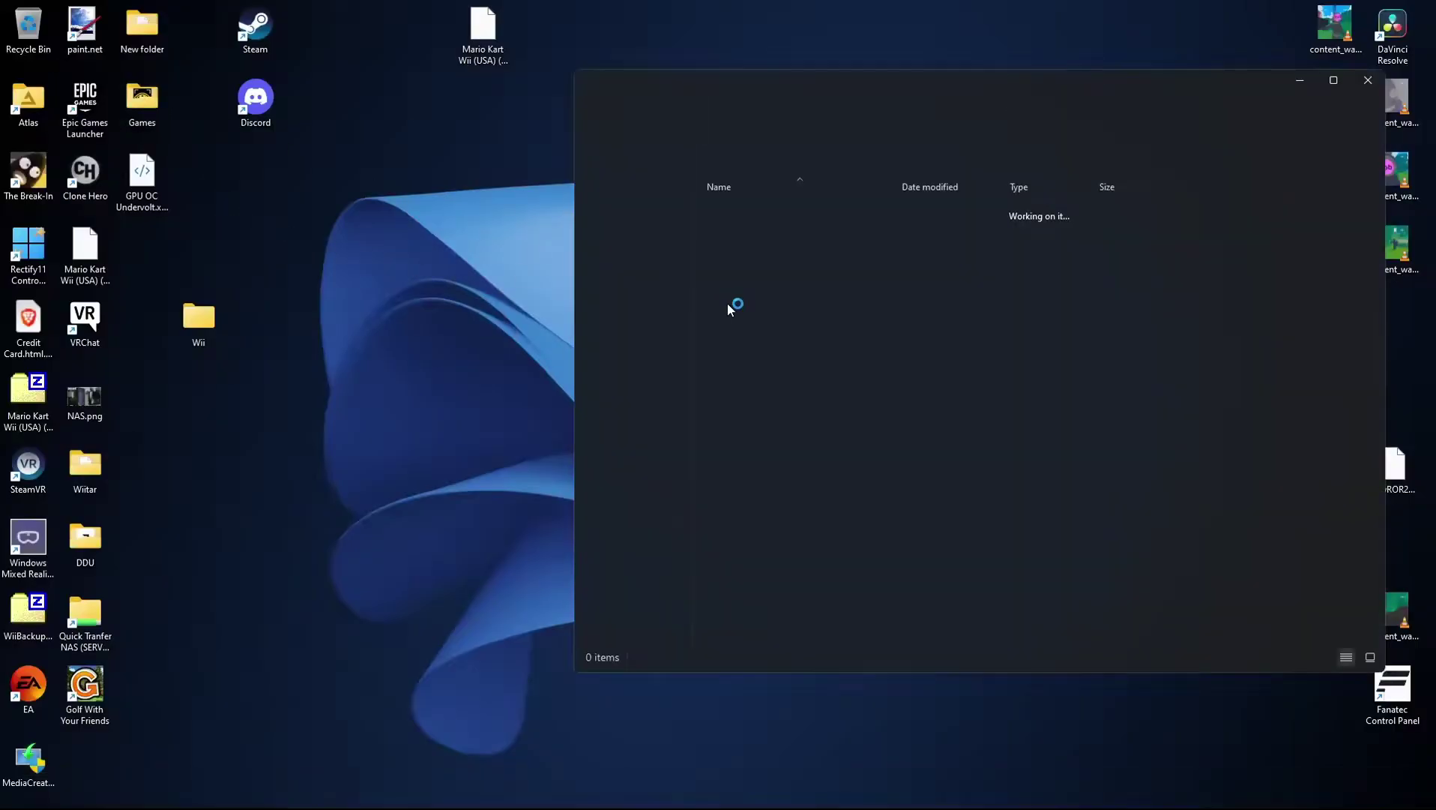
double_click(759, 230)
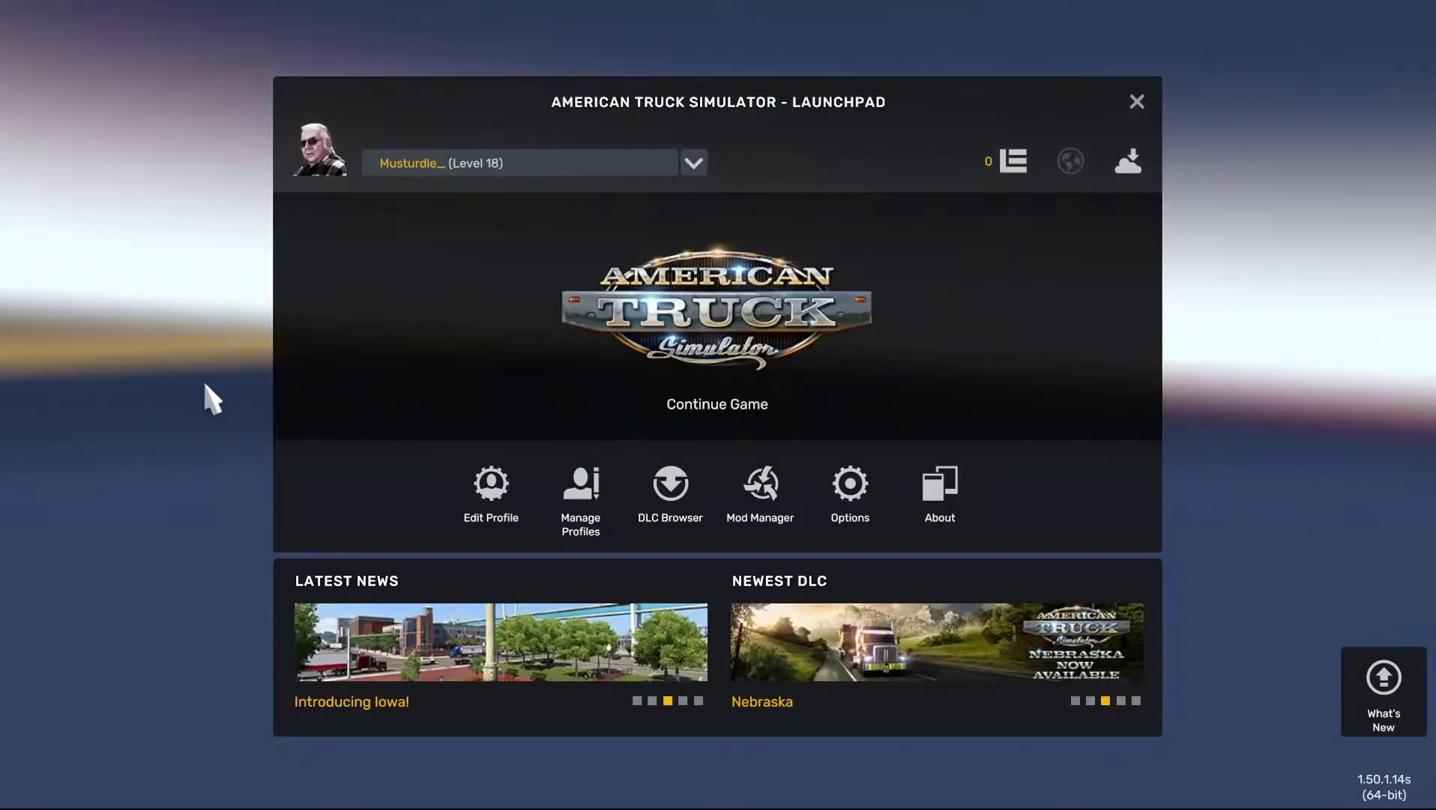
left_click(1136, 101)
left_click(652, 517)
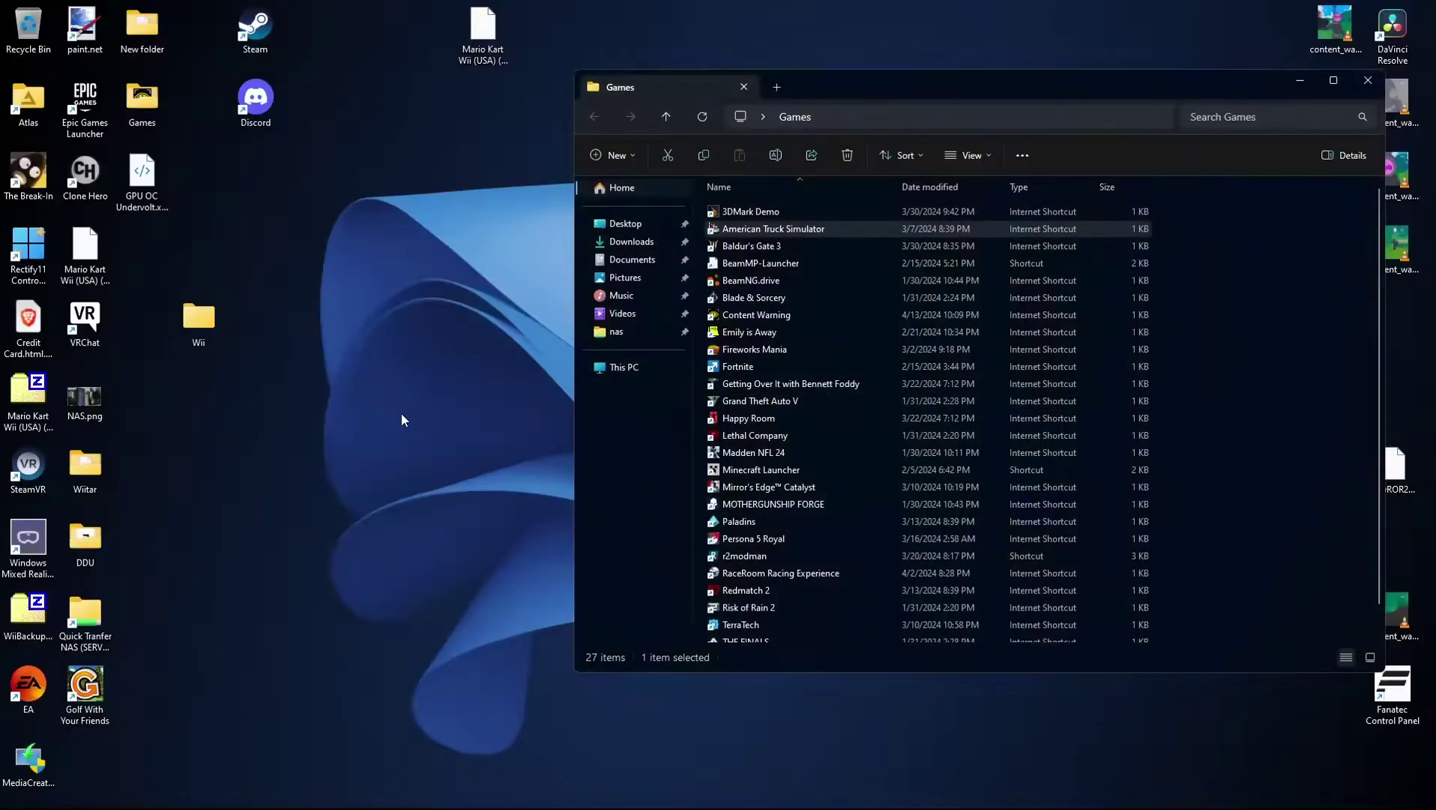
left_click(1300, 81)
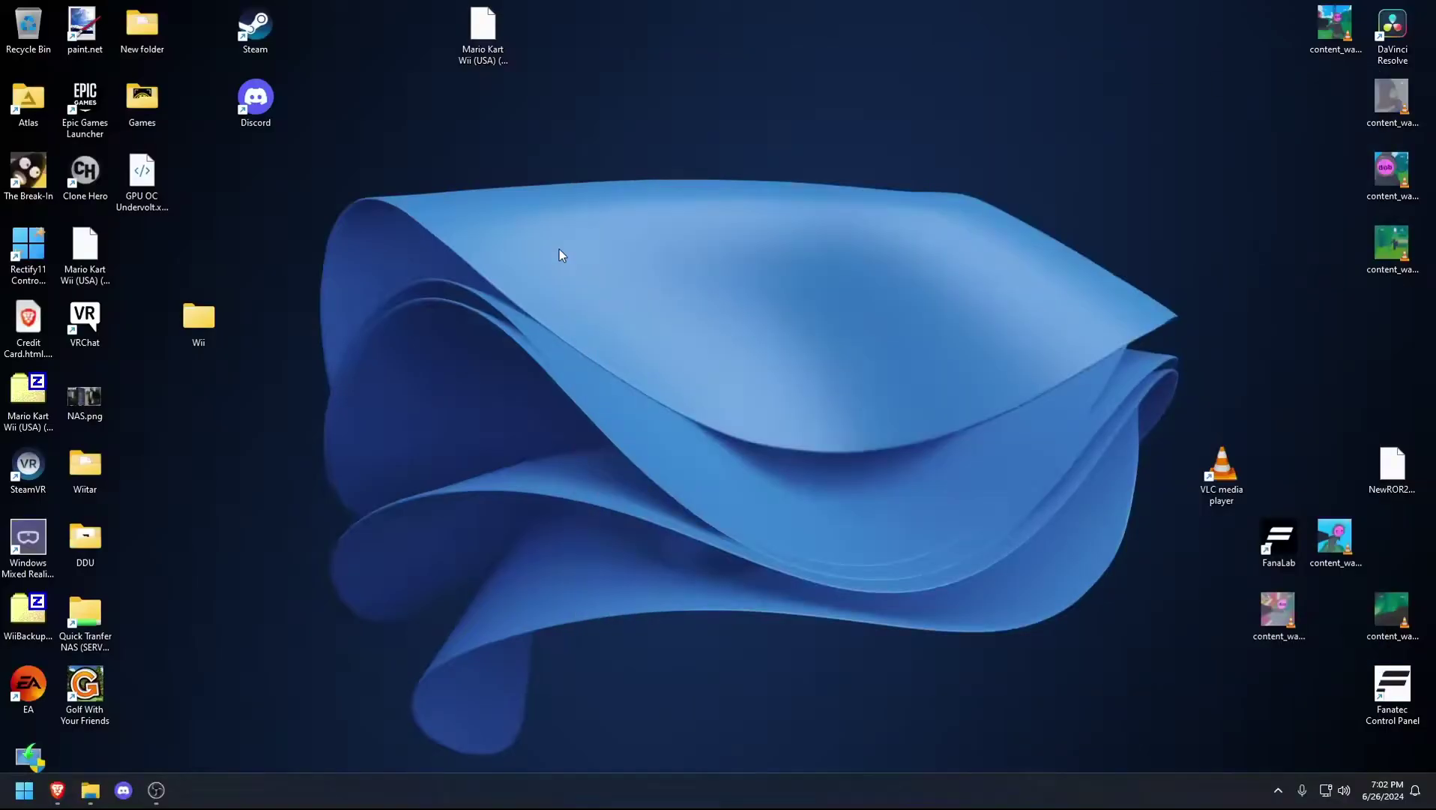
Download TS.SE.Tool.0.3.11.0.zip from the TS SET v0.3.11.0 release page in the browser and open the archive
left_click(57, 790)
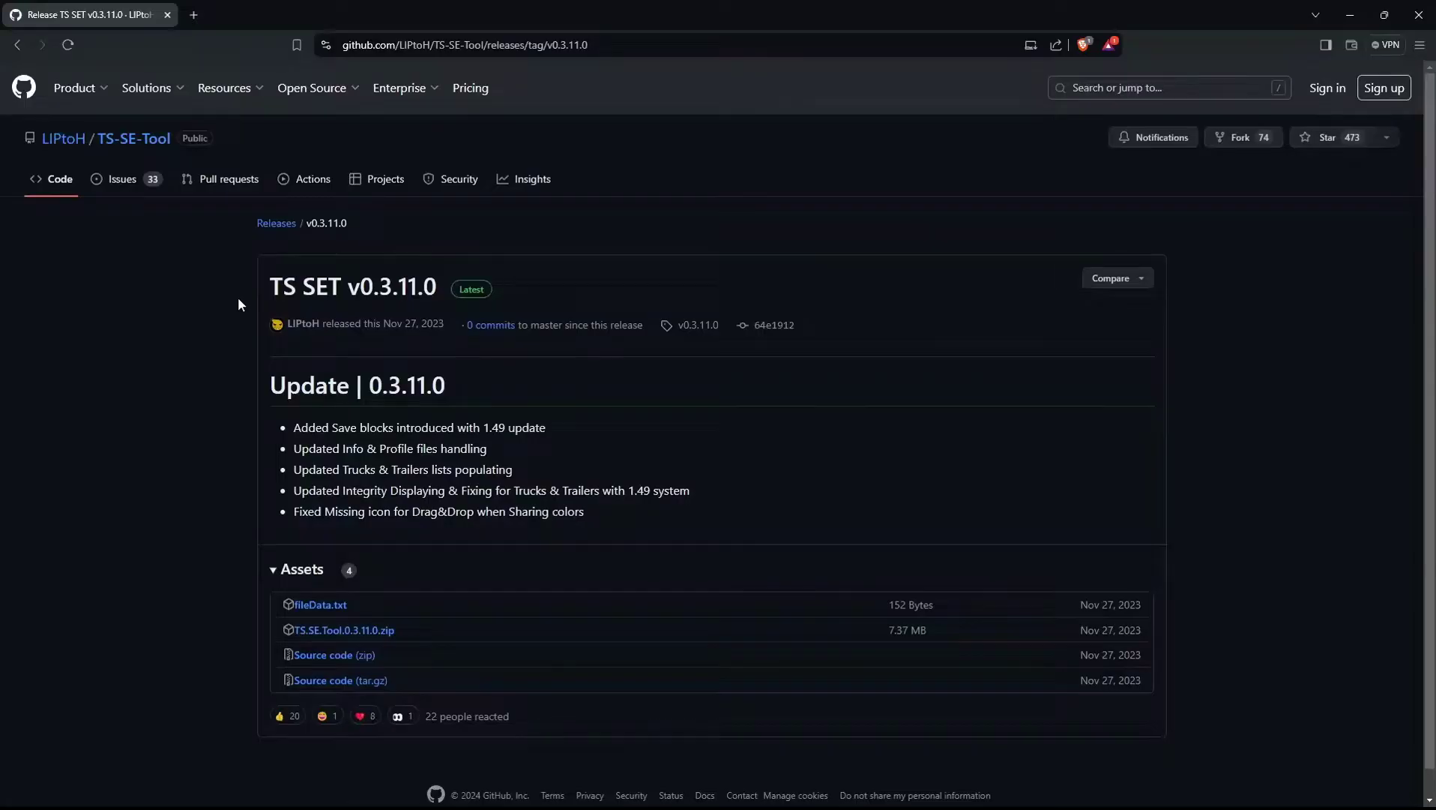
left_click_drag(275, 287, 298, 287)
left_click(334, 288)
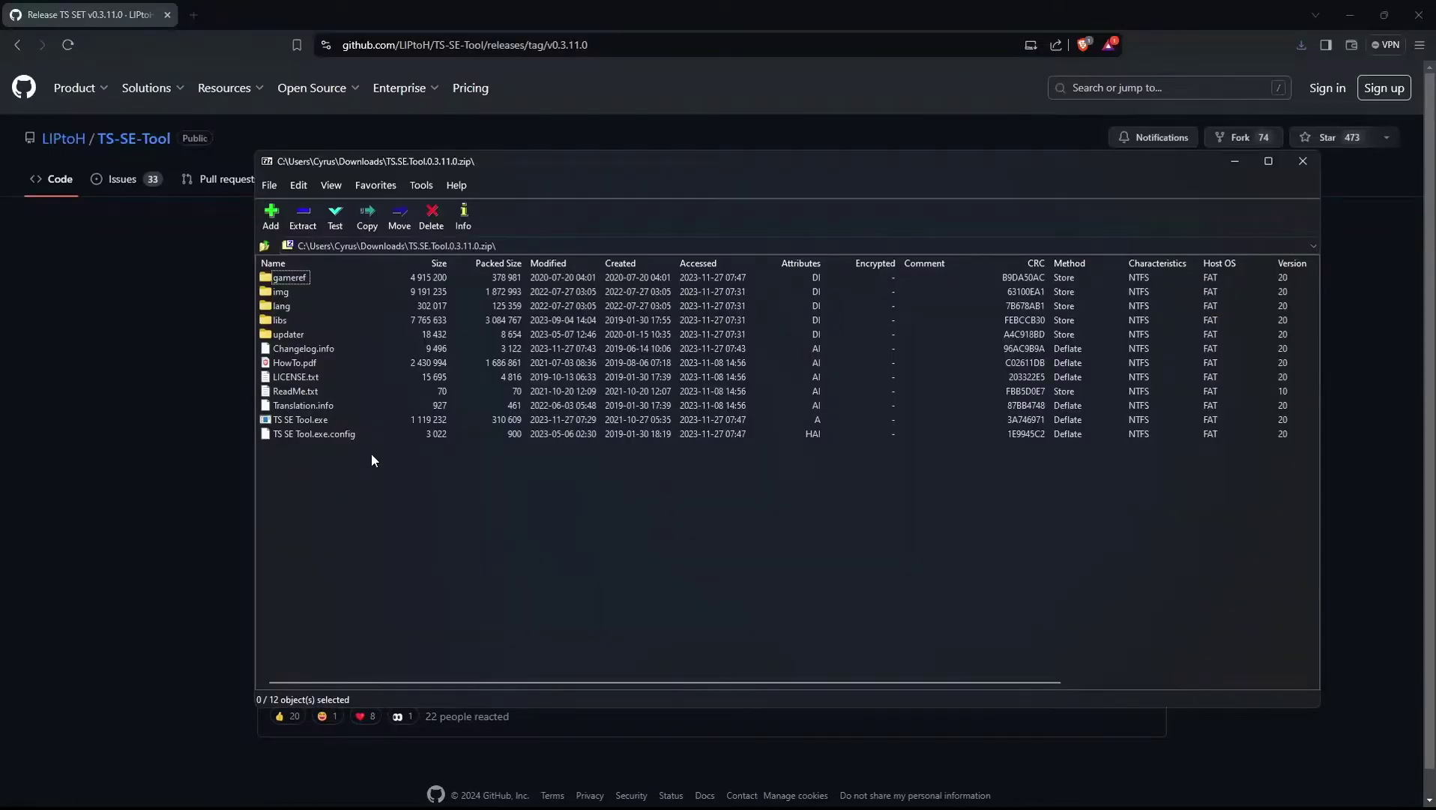
Create a desktop folder named ATS Tool and extract all files of the TS SE Tool archive into it
left_click_drag(320, 448, 271, 272)
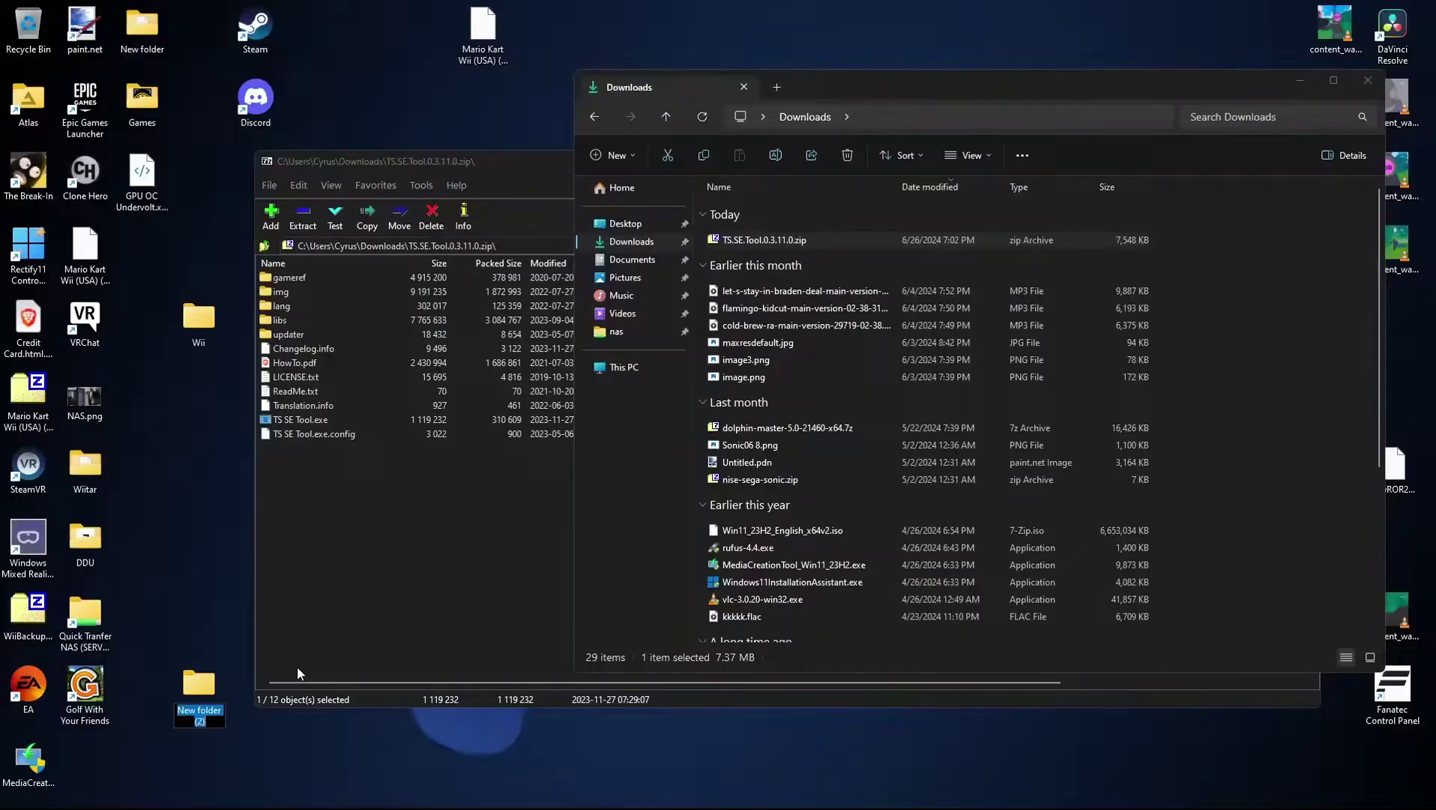
type("ATS")
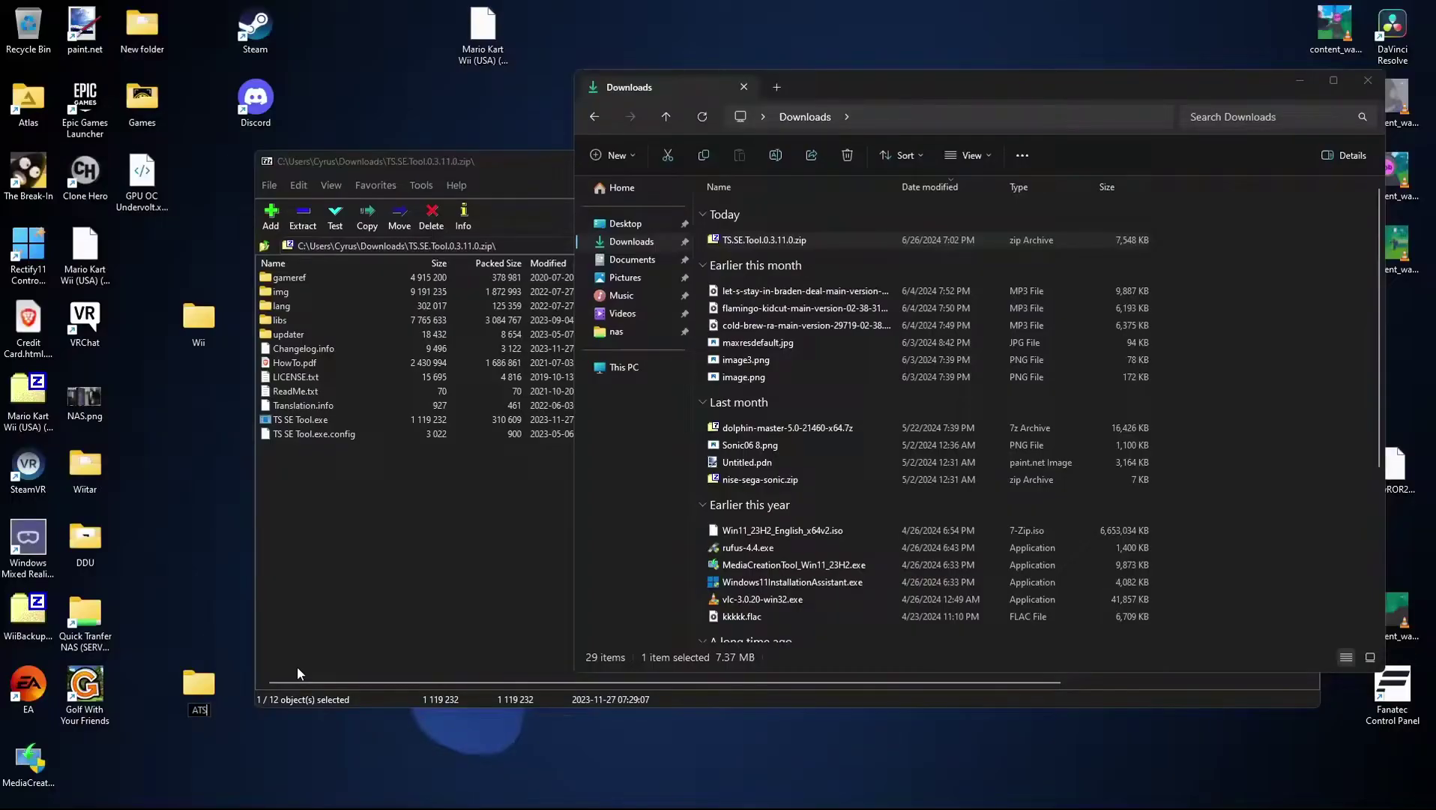
type(" Tool")
key("Return")
left_click_drag(344, 459, 202, 693)
left_click(485, 619)
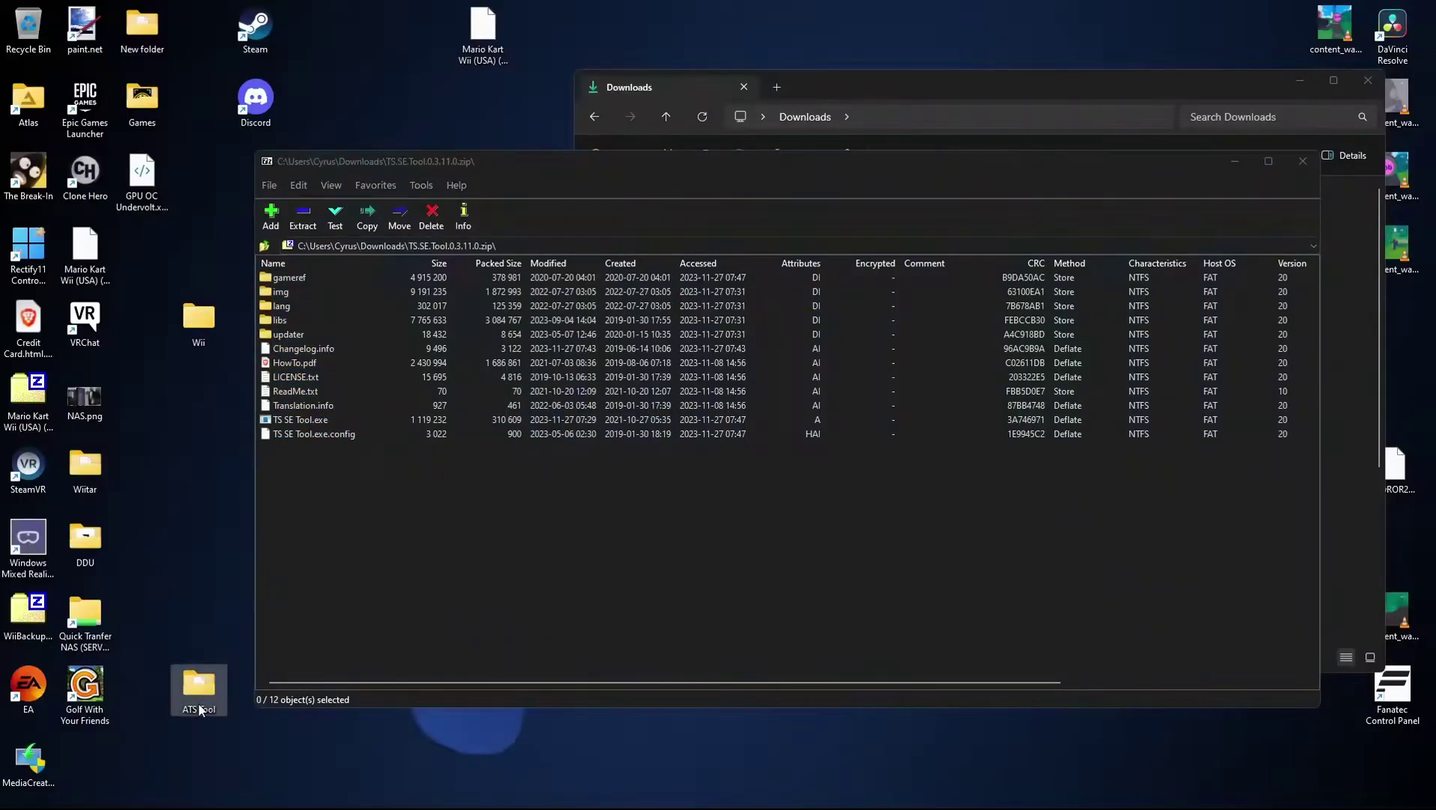
Start TS SE Tool.exe from the ATS Tool folder and dismiss its startup messages
double_click(769, 402)
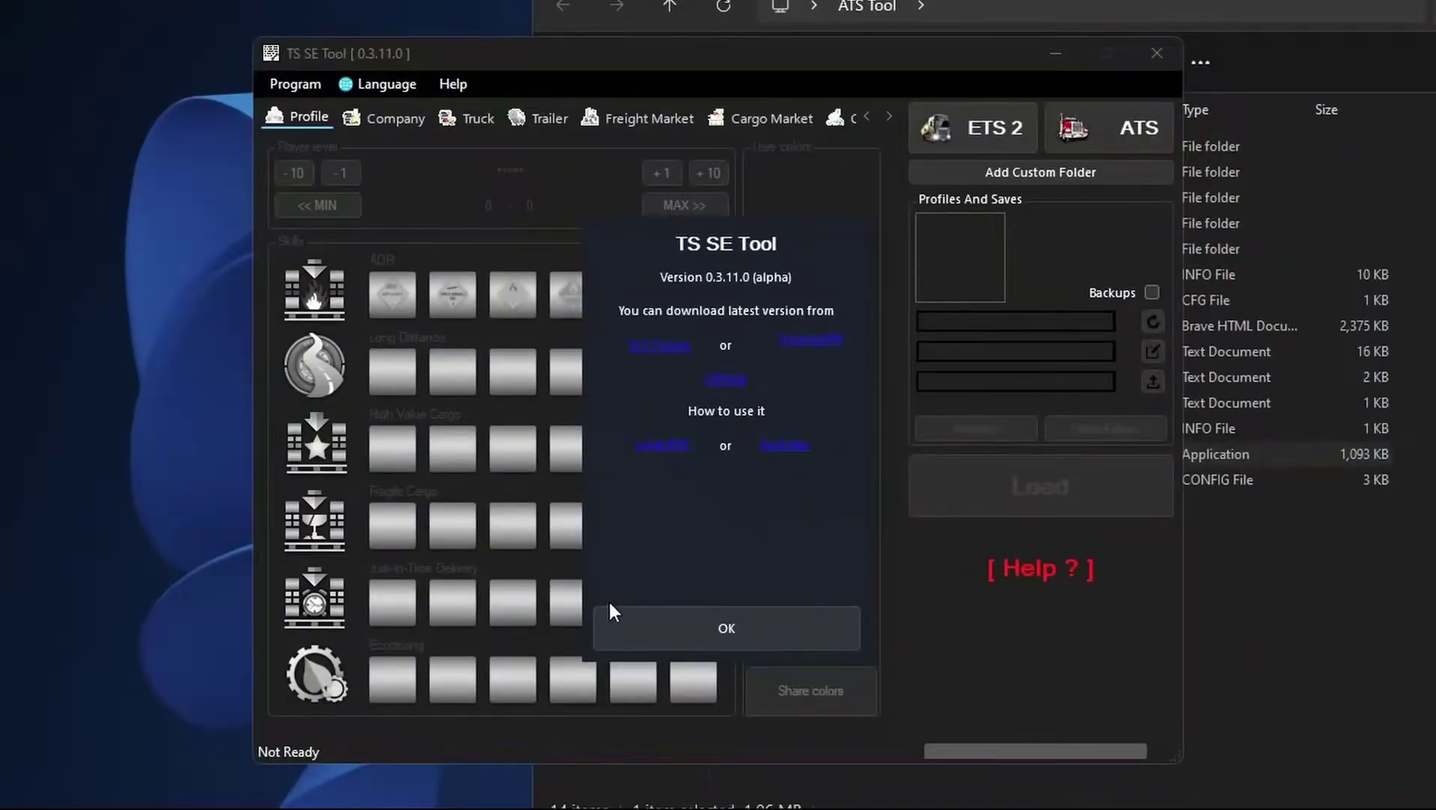
left_click(677, 641)
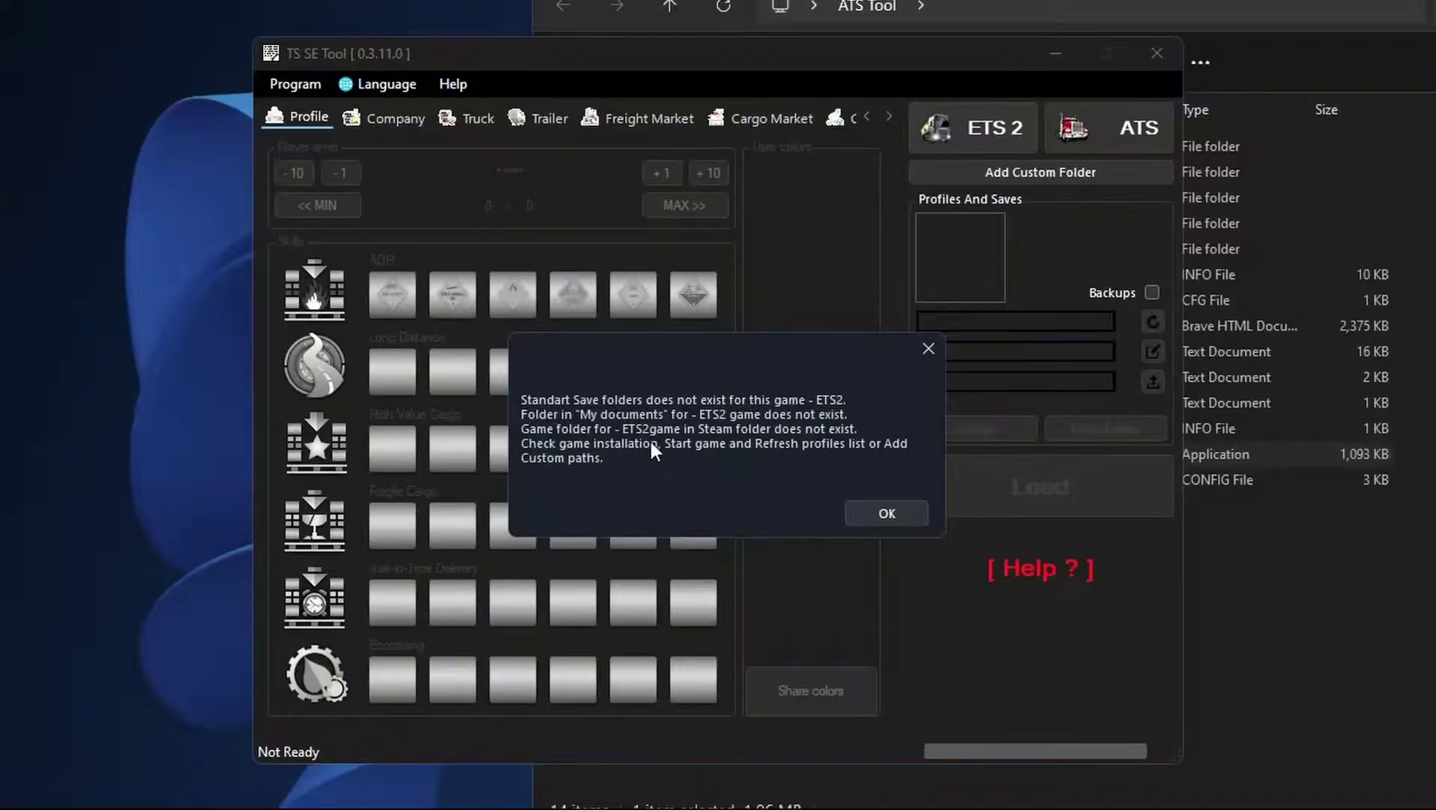
left_click(876, 513)
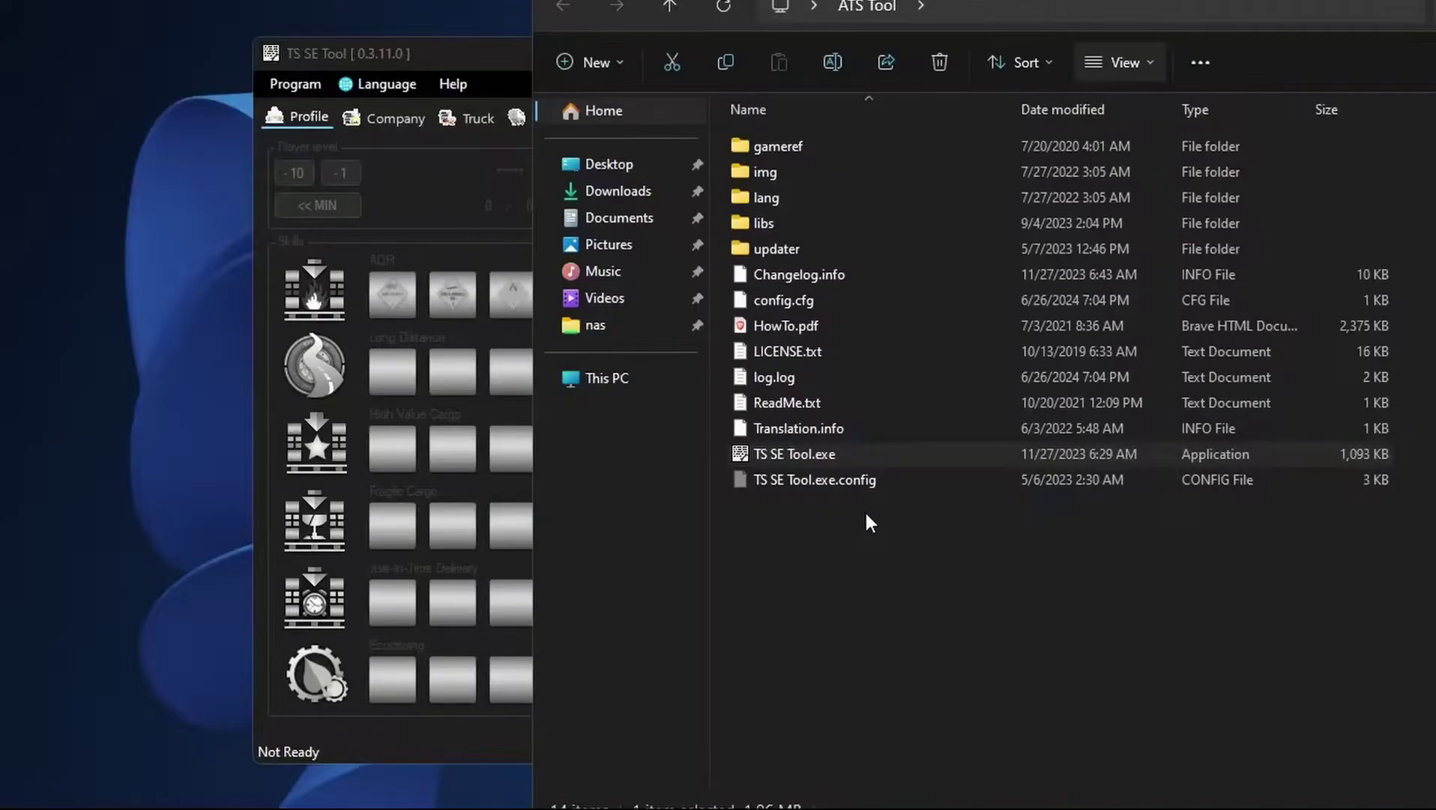
left_click(414, 61)
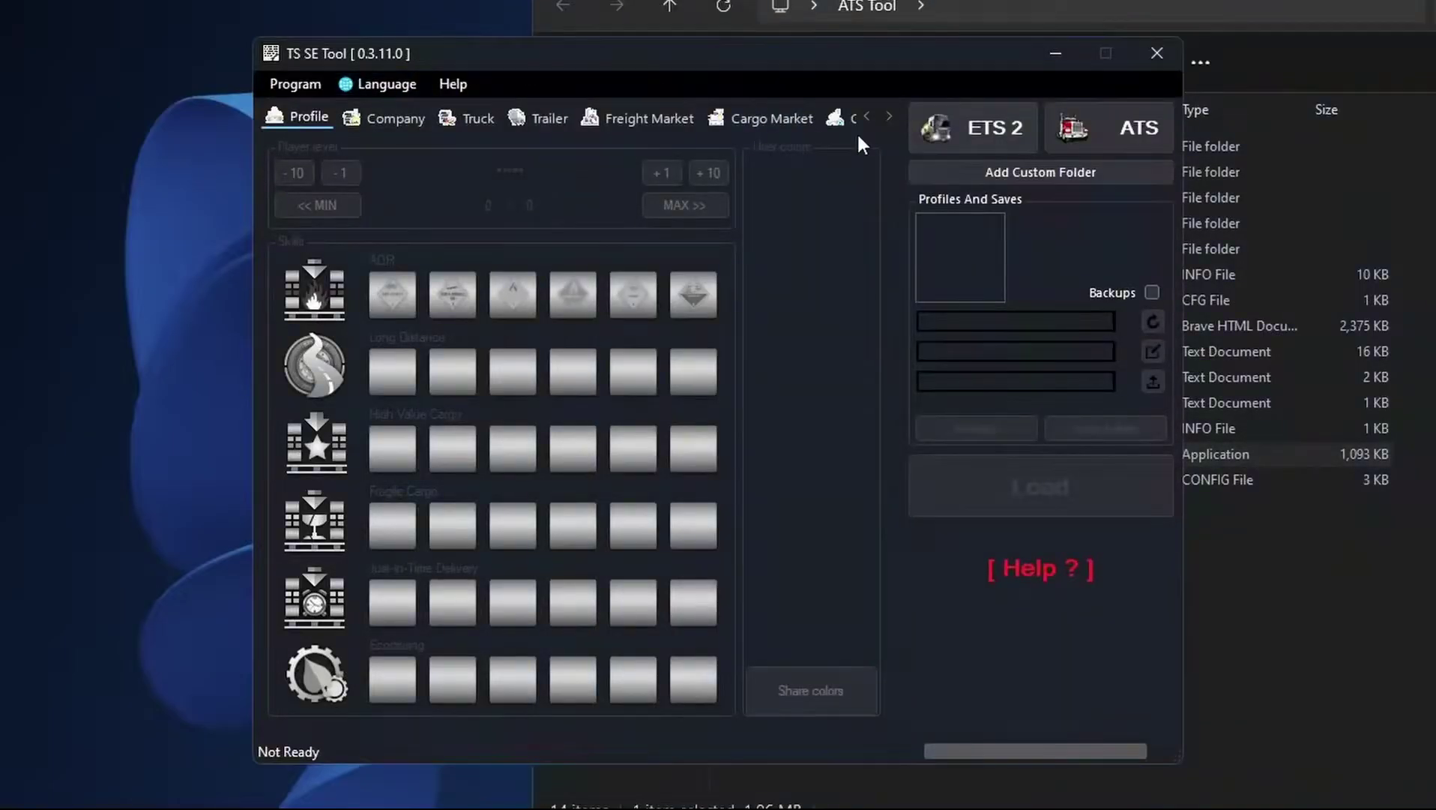
Switch TS SE Tool to ATS and choose the player's main profile and its Autosave save
left_click(1102, 129)
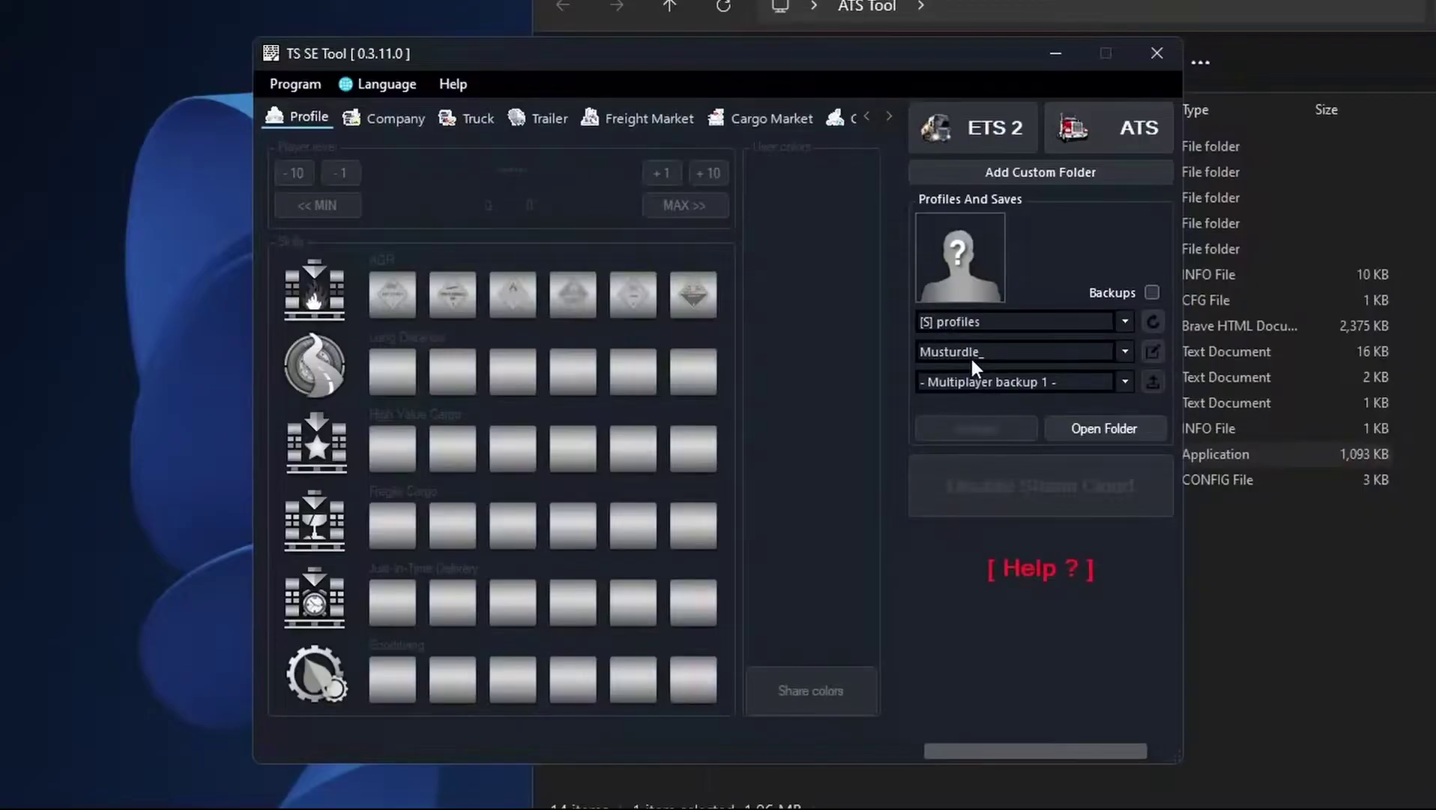
scroll(1004, 390, "down", 3)
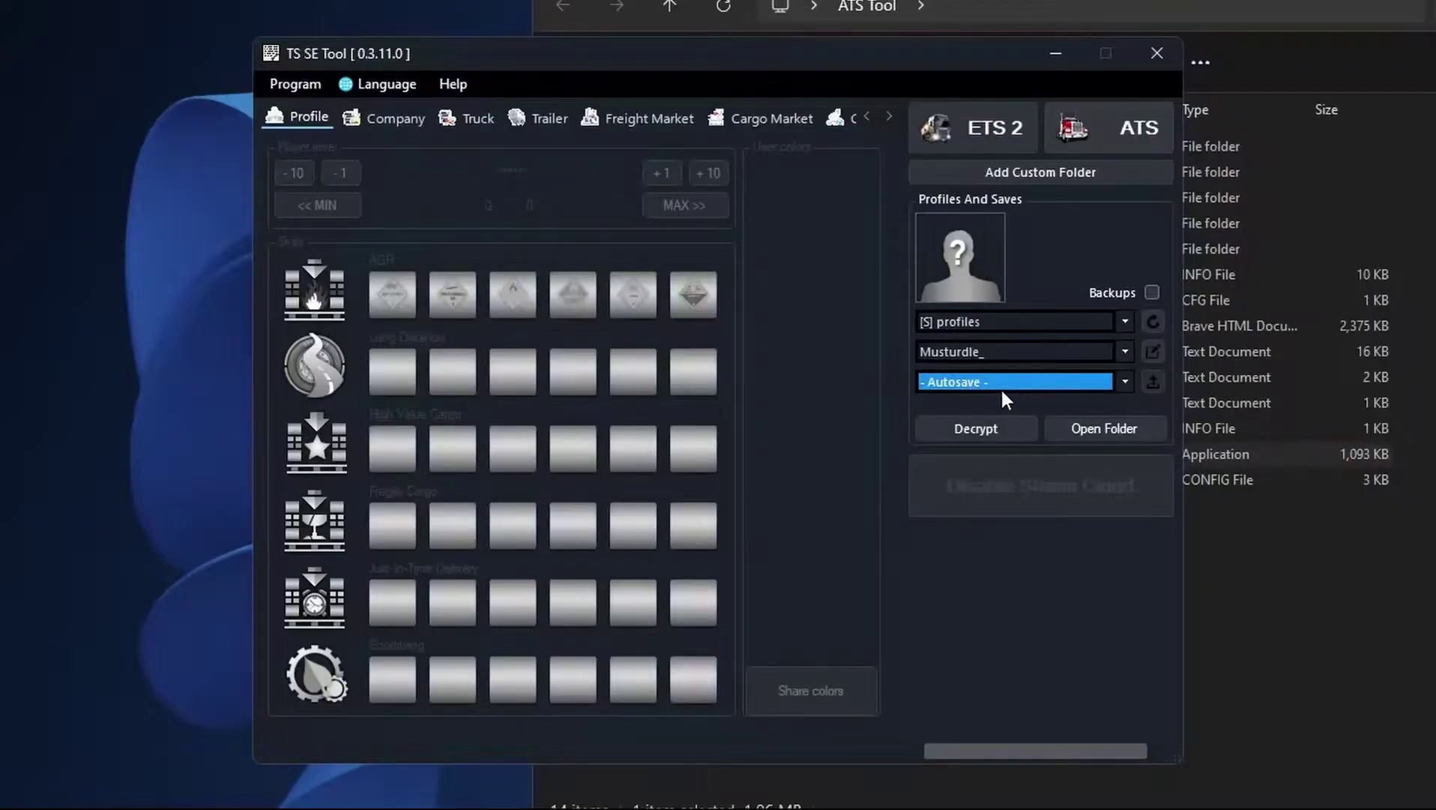
left_click(925, 382)
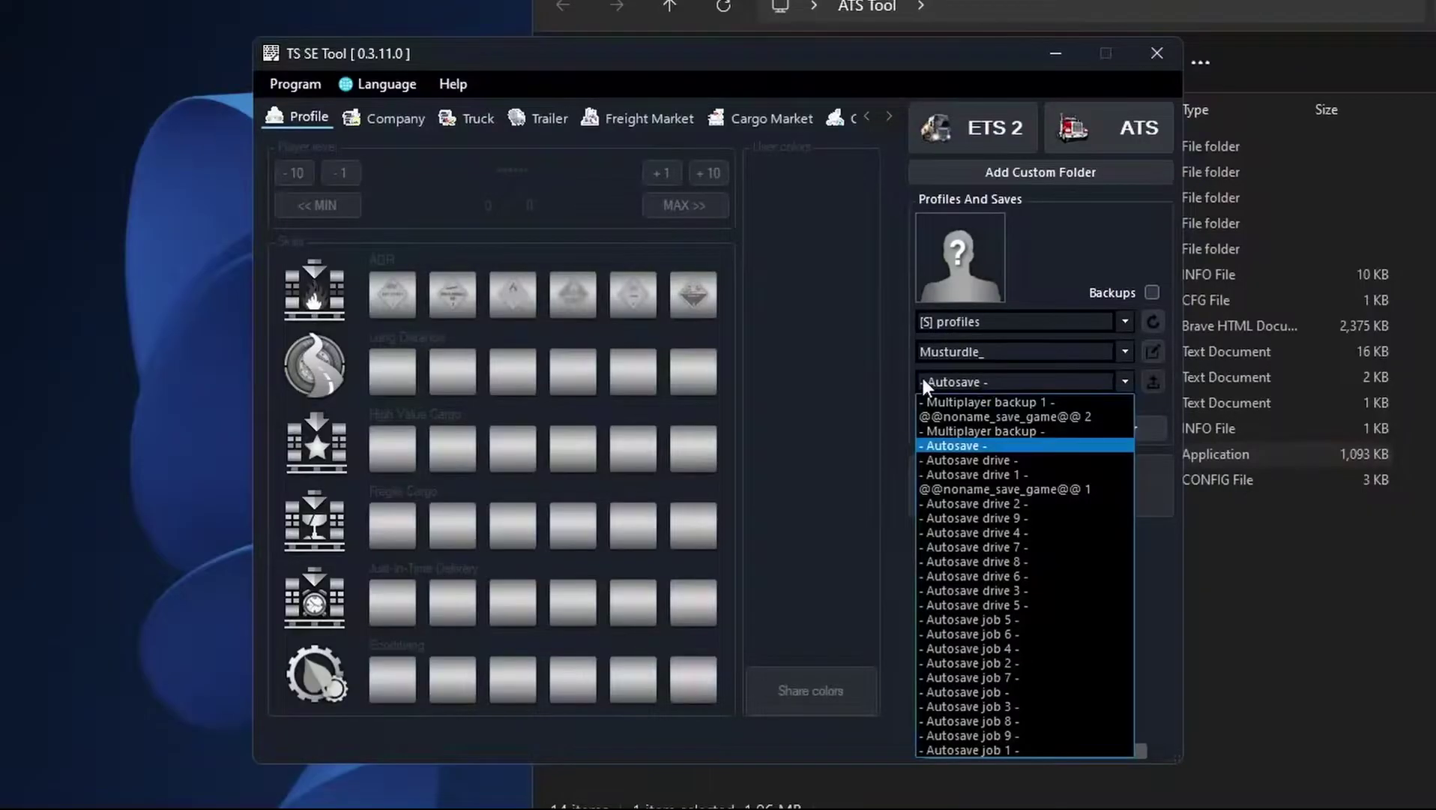
left_click(967, 445)
left_click(978, 346)
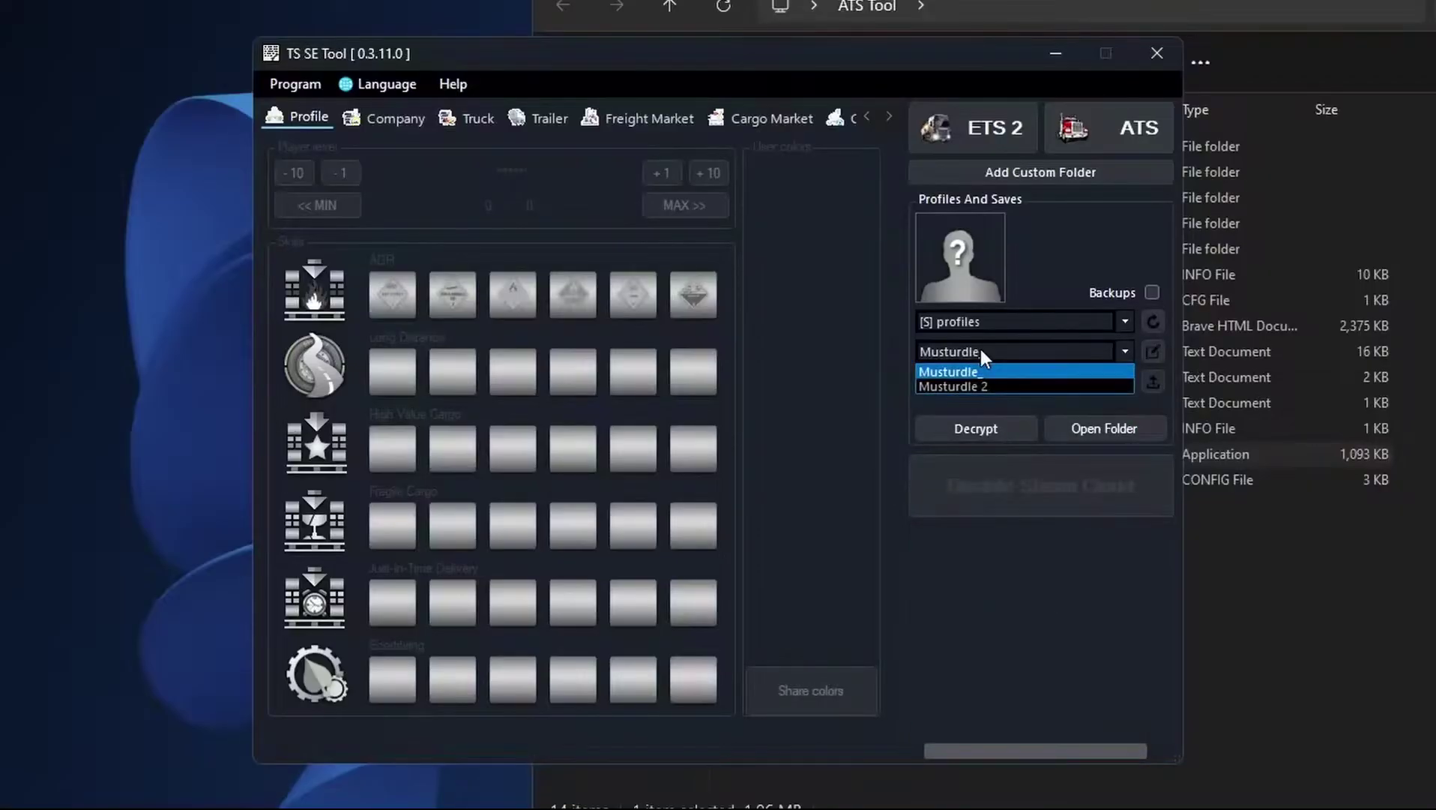
left_click(968, 370)
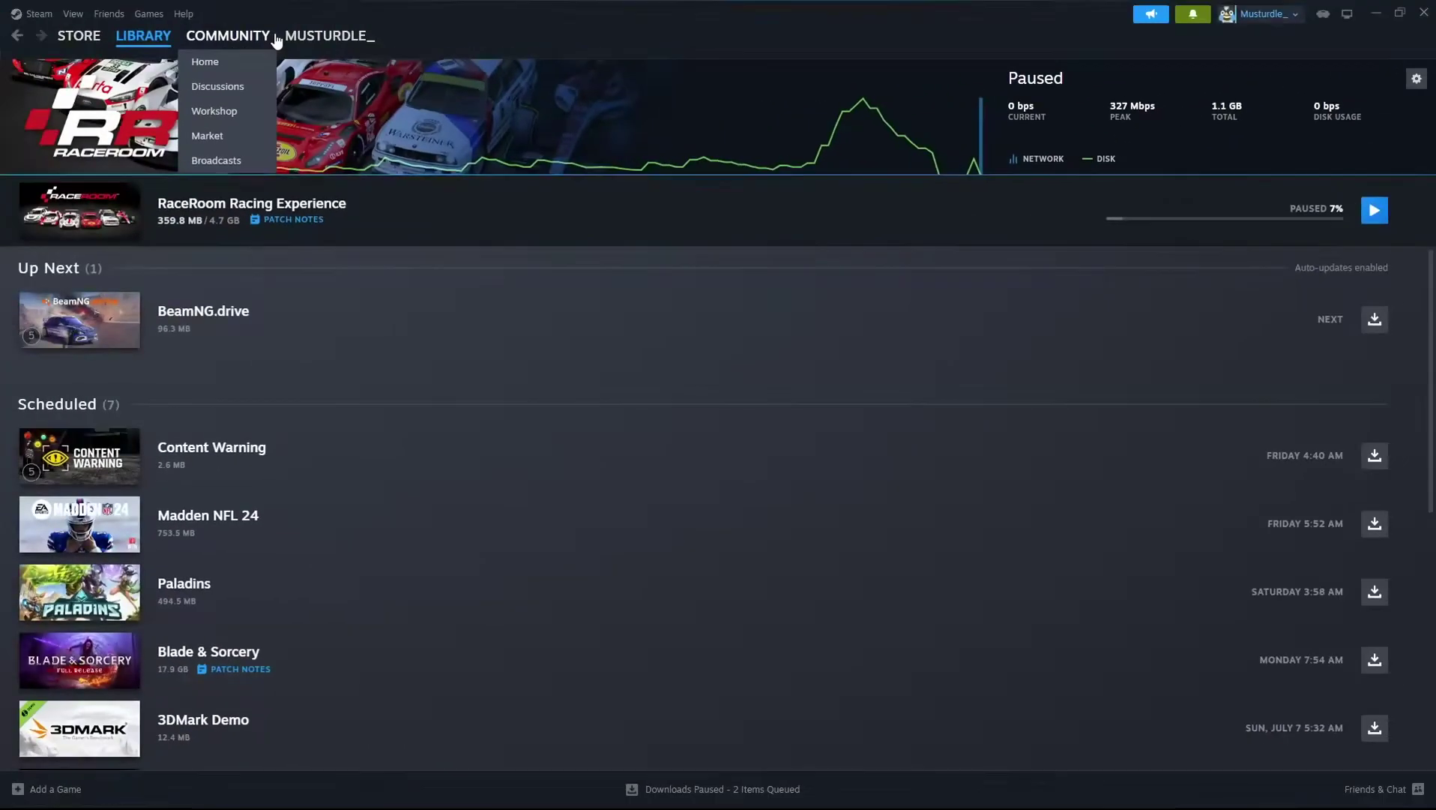
Turn off Enable Steam Cloud in the Steam settings and close Steam
left_click(43, 15)
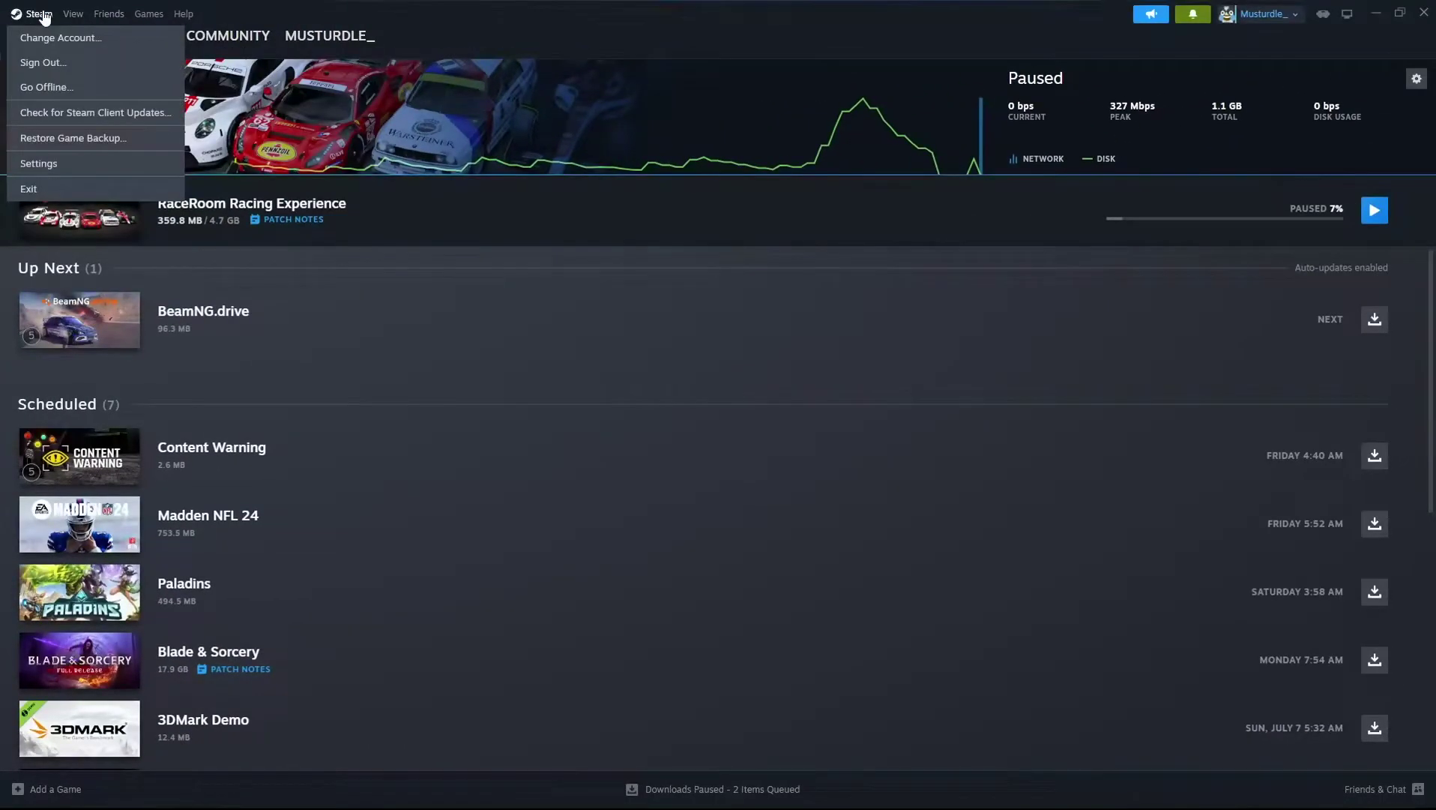
left_click(44, 161)
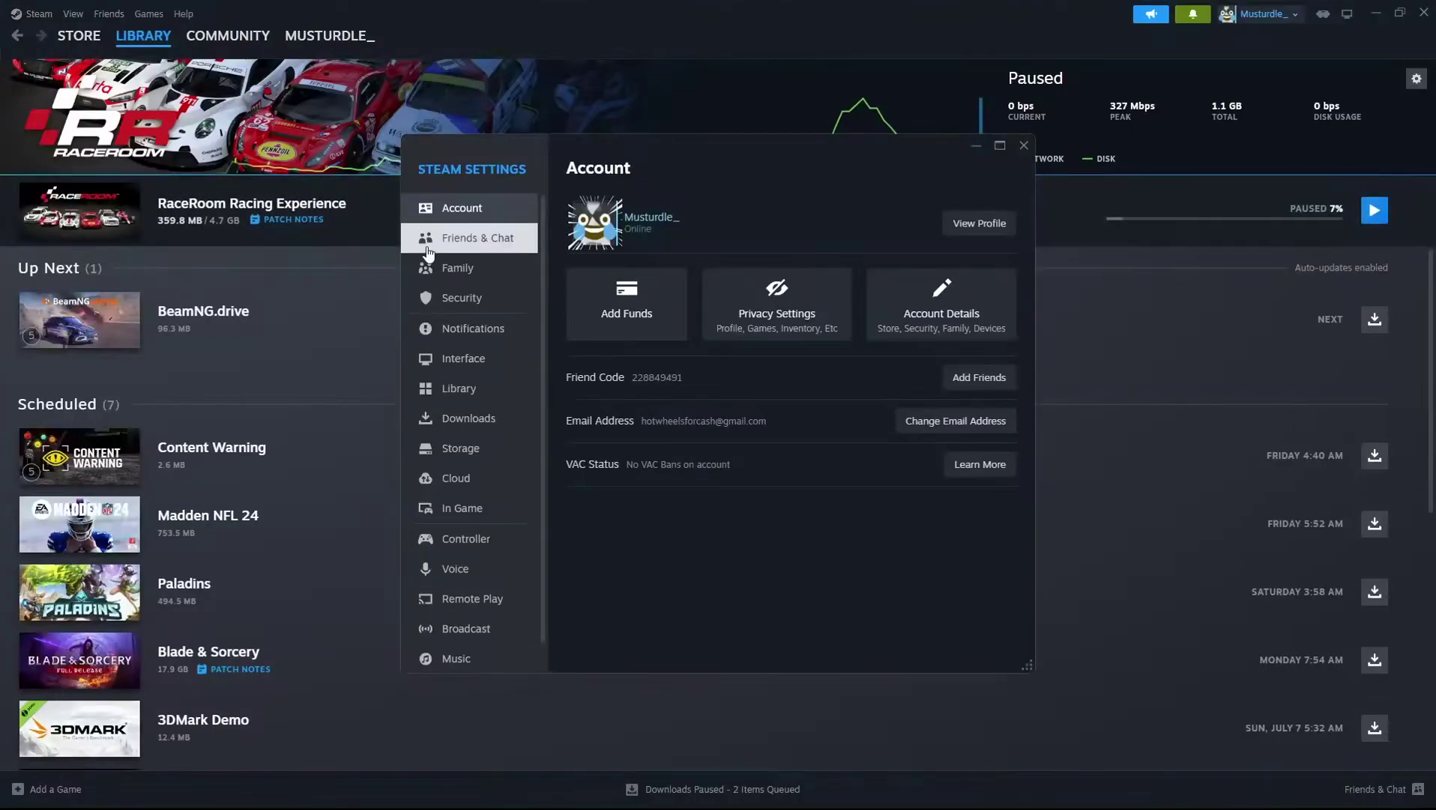
left_click(473, 488)
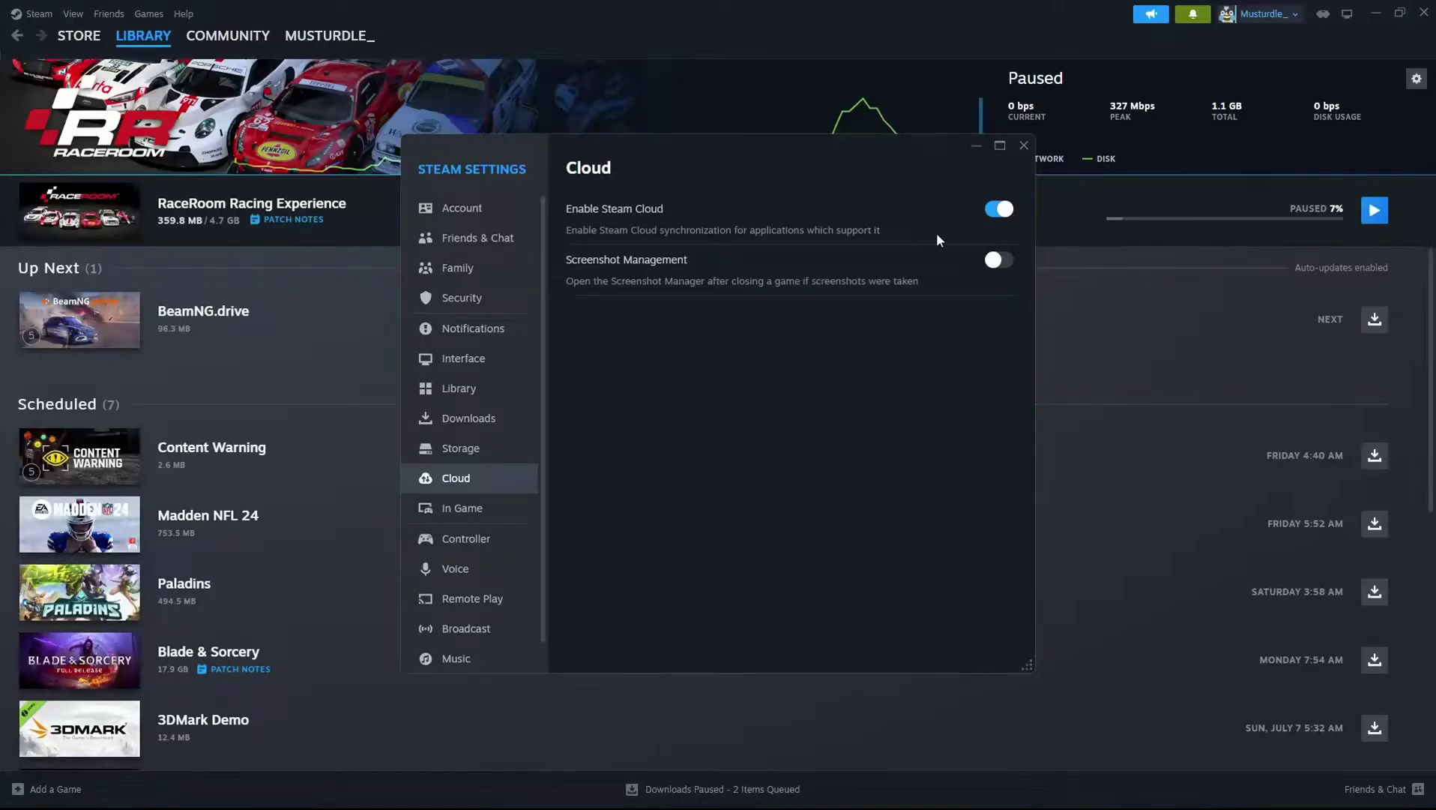
left_click(1002, 210)
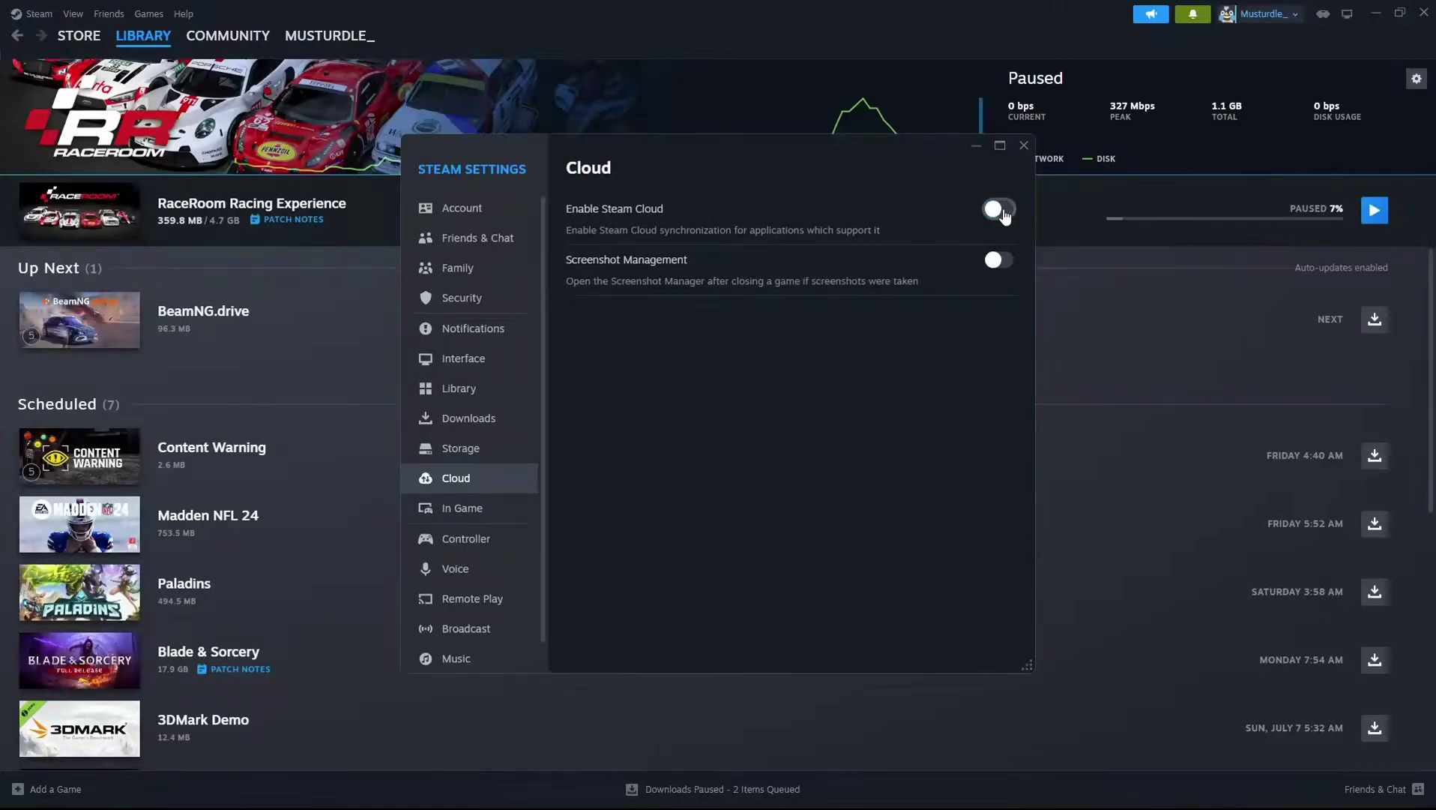
left_click(1024, 147)
left_click(1424, 11)
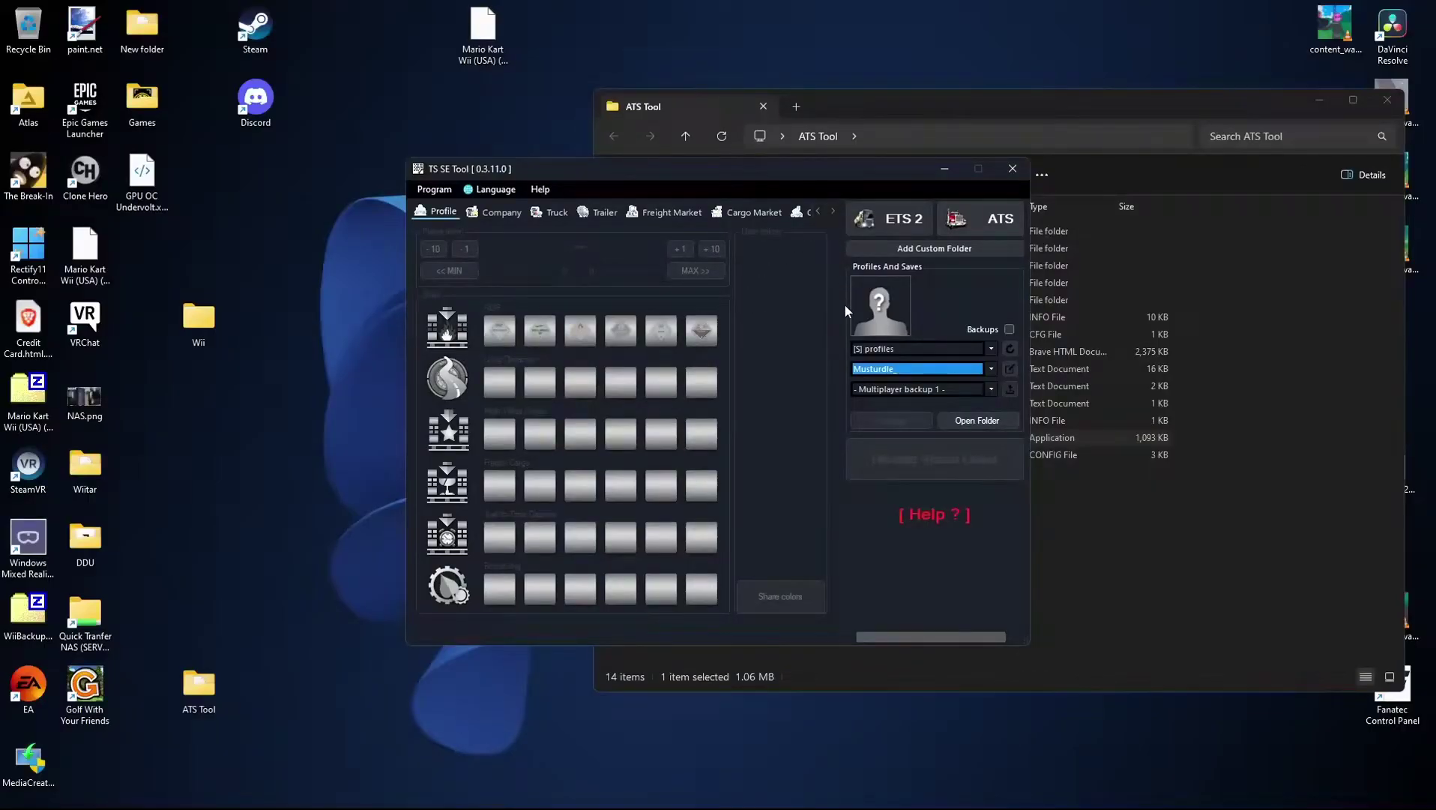
Choose the Autosave save of the player's main profile in TS SE Tool and decrypt it
left_click(907, 369)
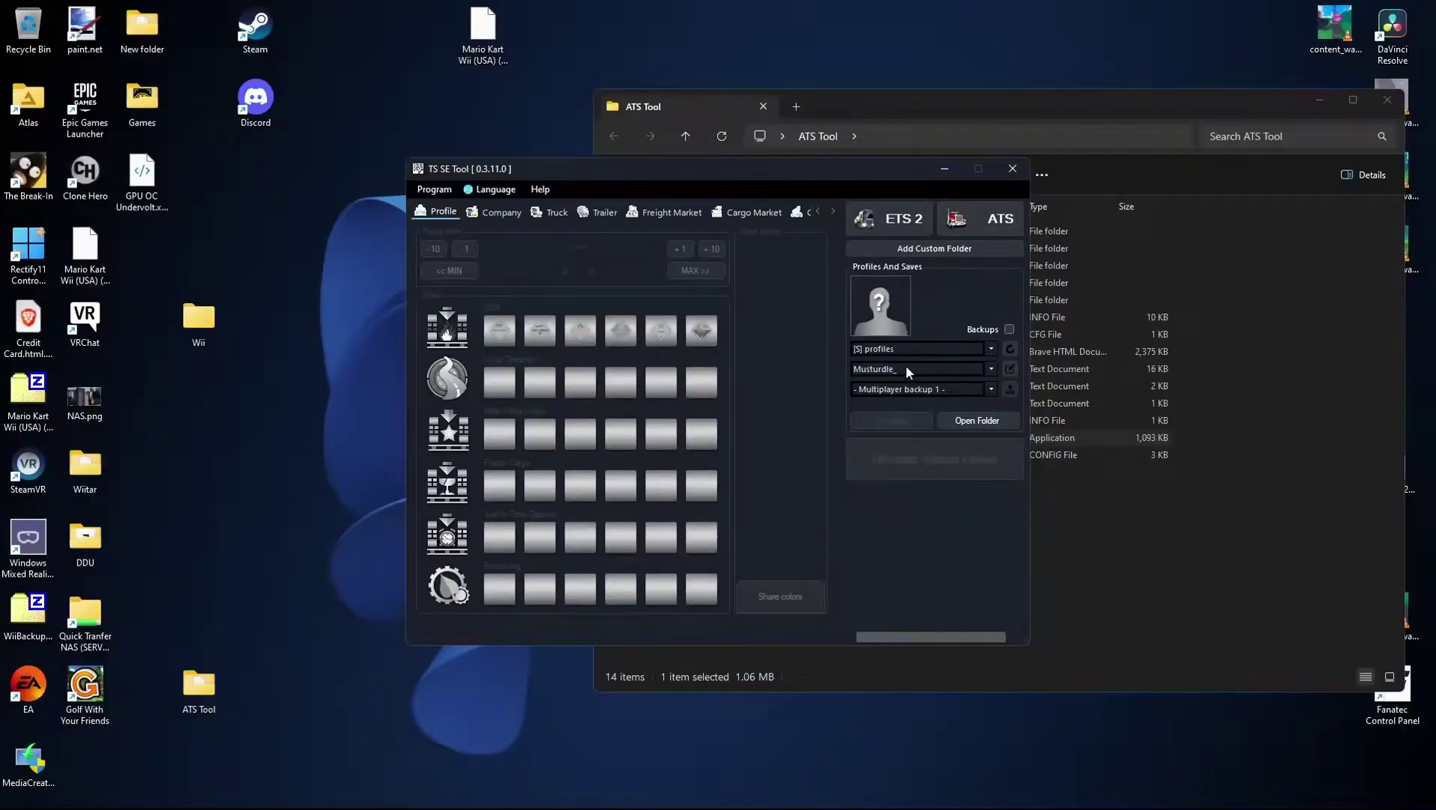
left_click(903, 389)
left_click(882, 436)
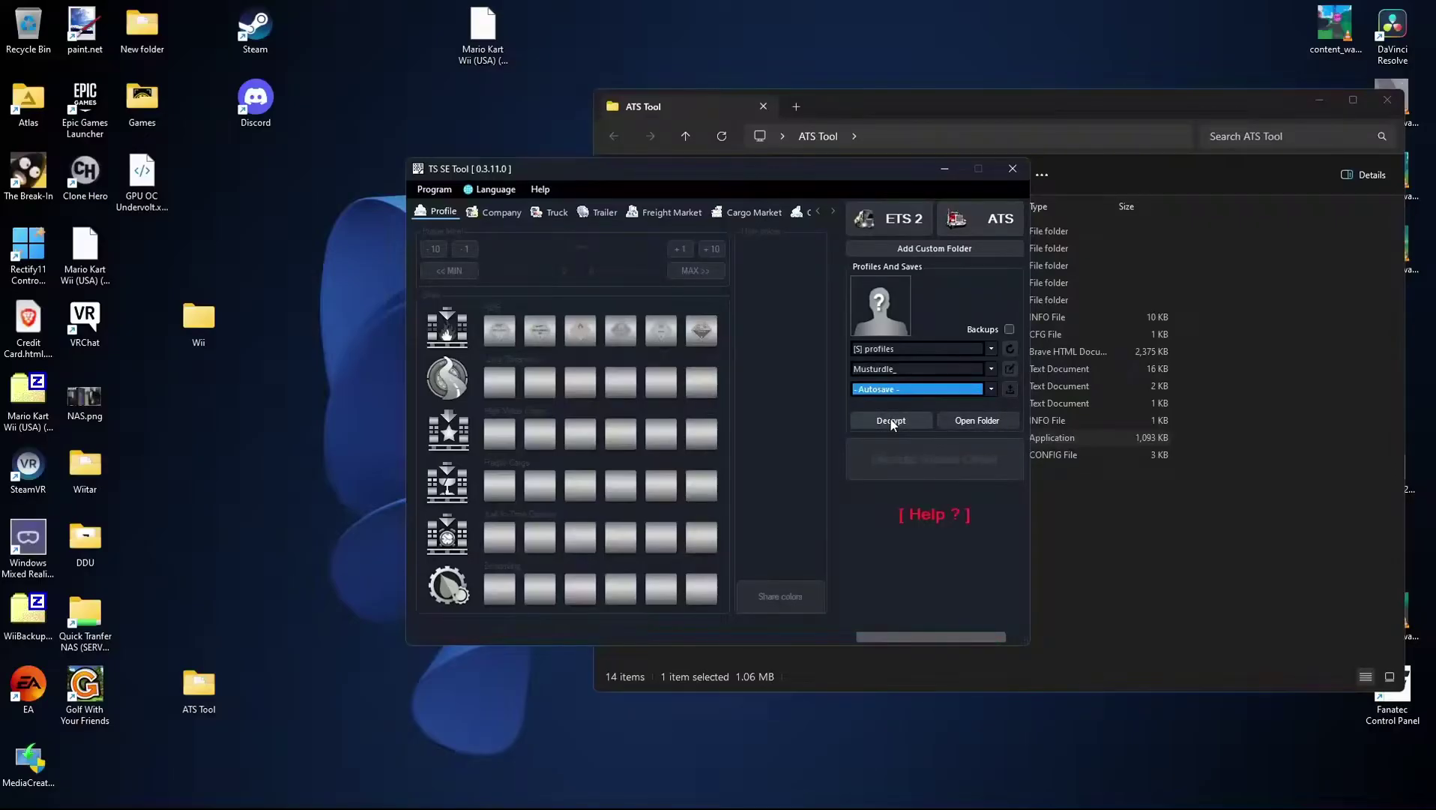
left_click(891, 422)
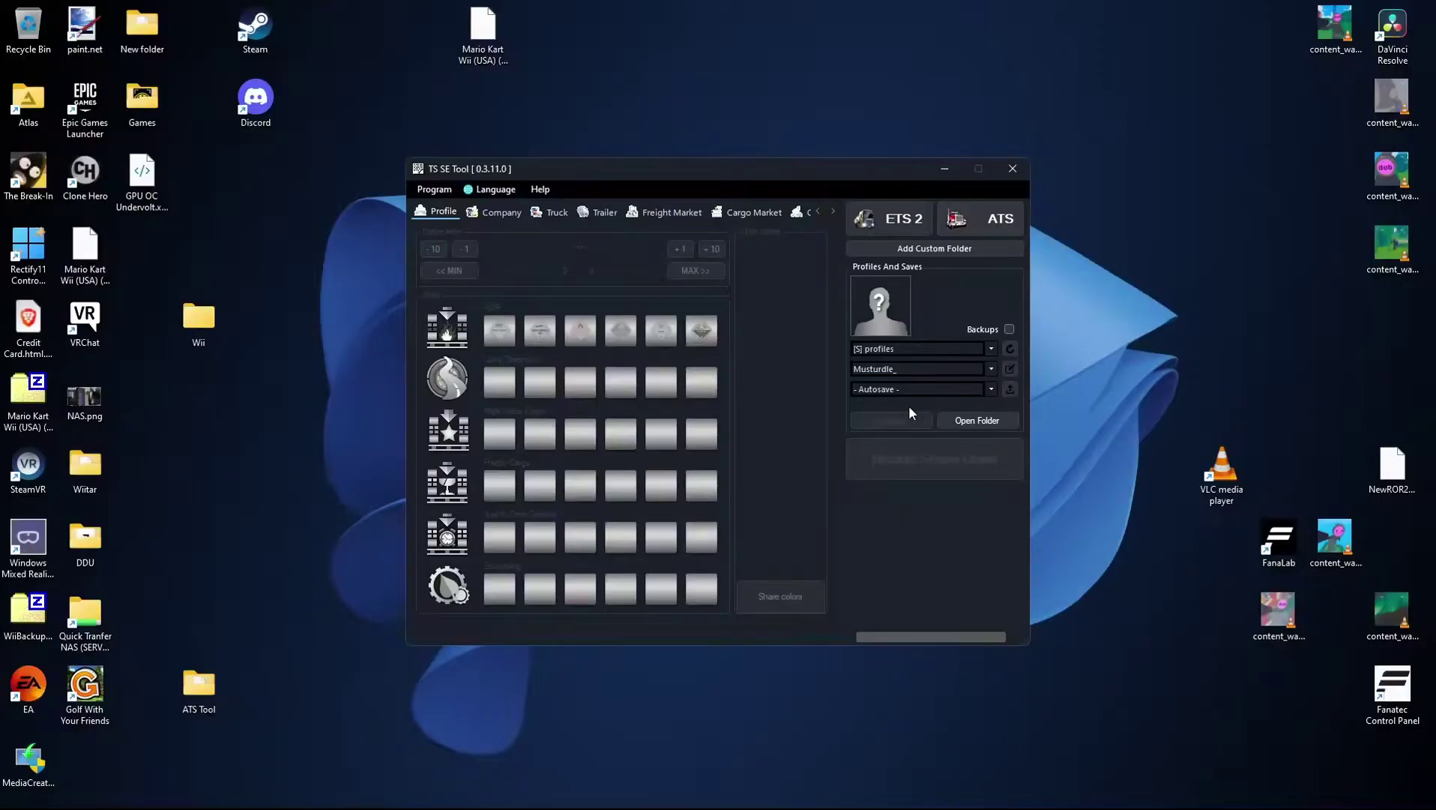
Open the Autosave save's folder and open game.sii with Notepad just once
left_click(971, 422)
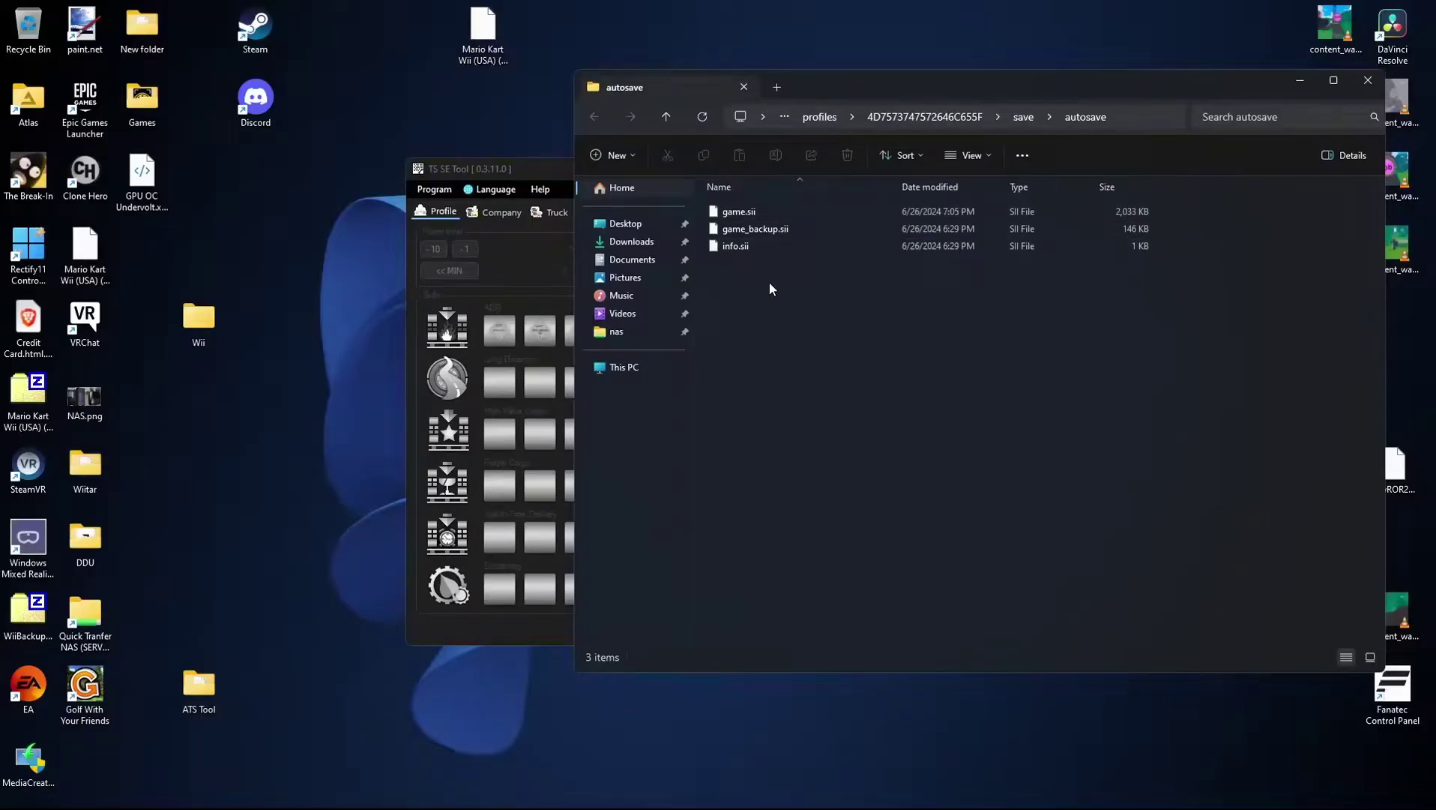
left_click(740, 219)
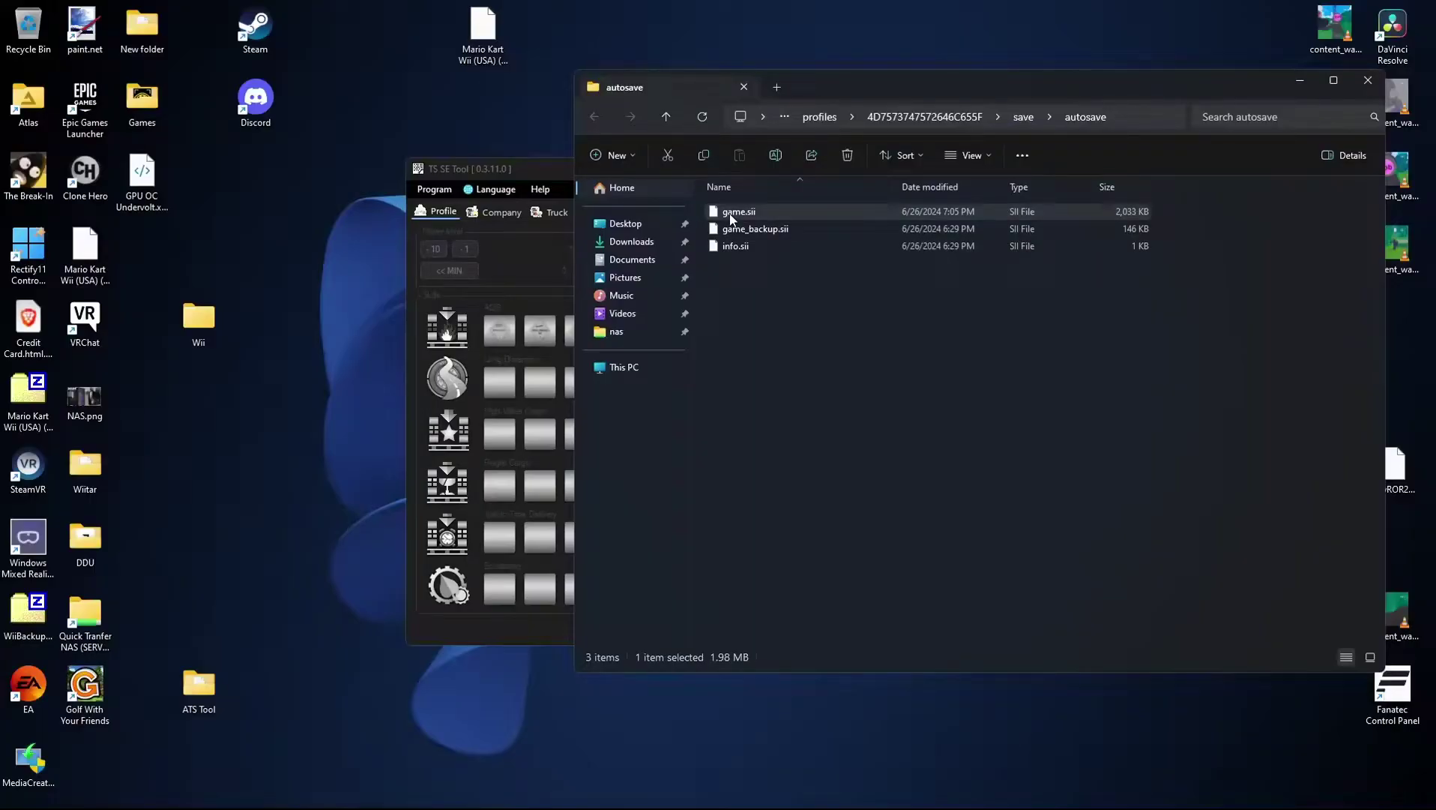
double_click(732, 216)
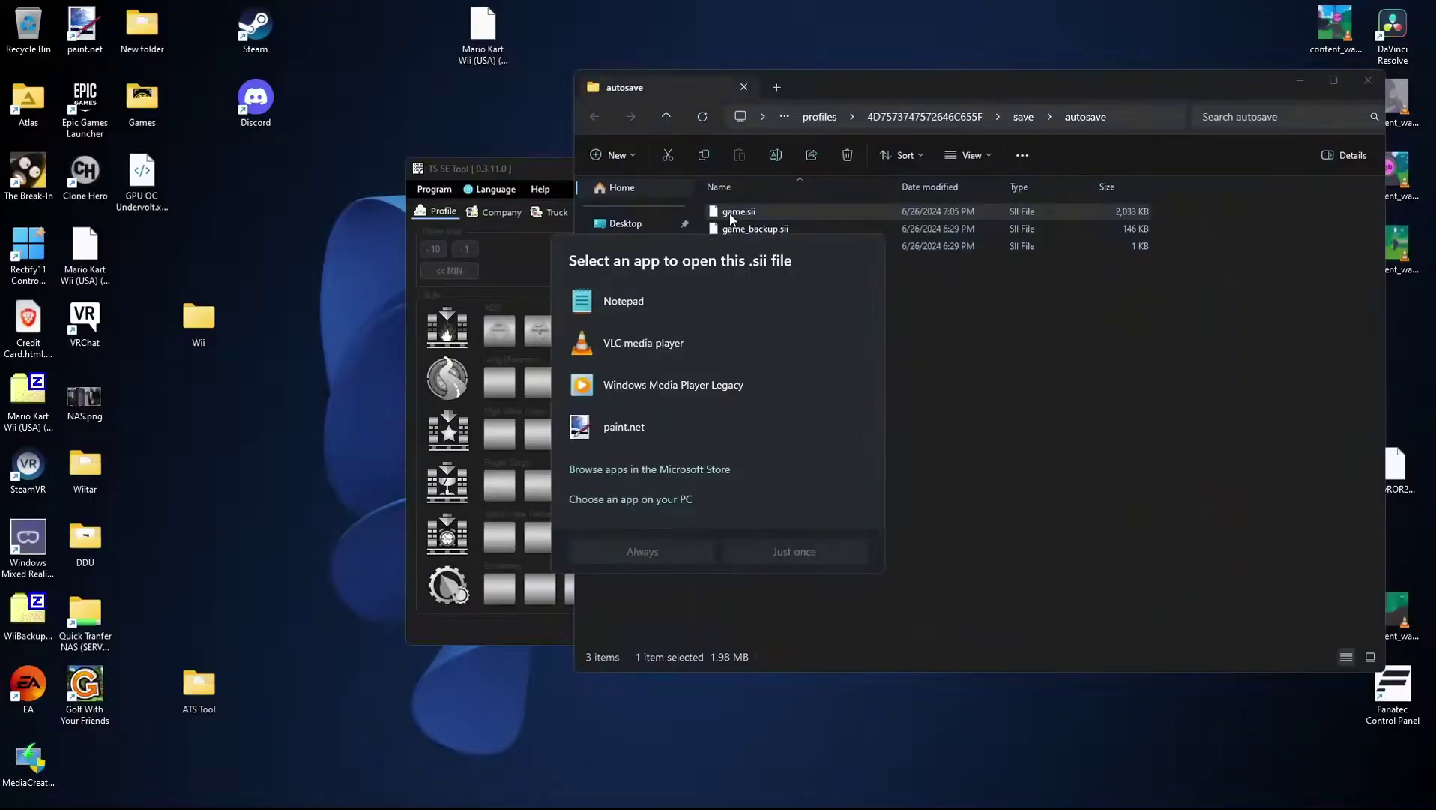
left_click(659, 308)
left_click(780, 553)
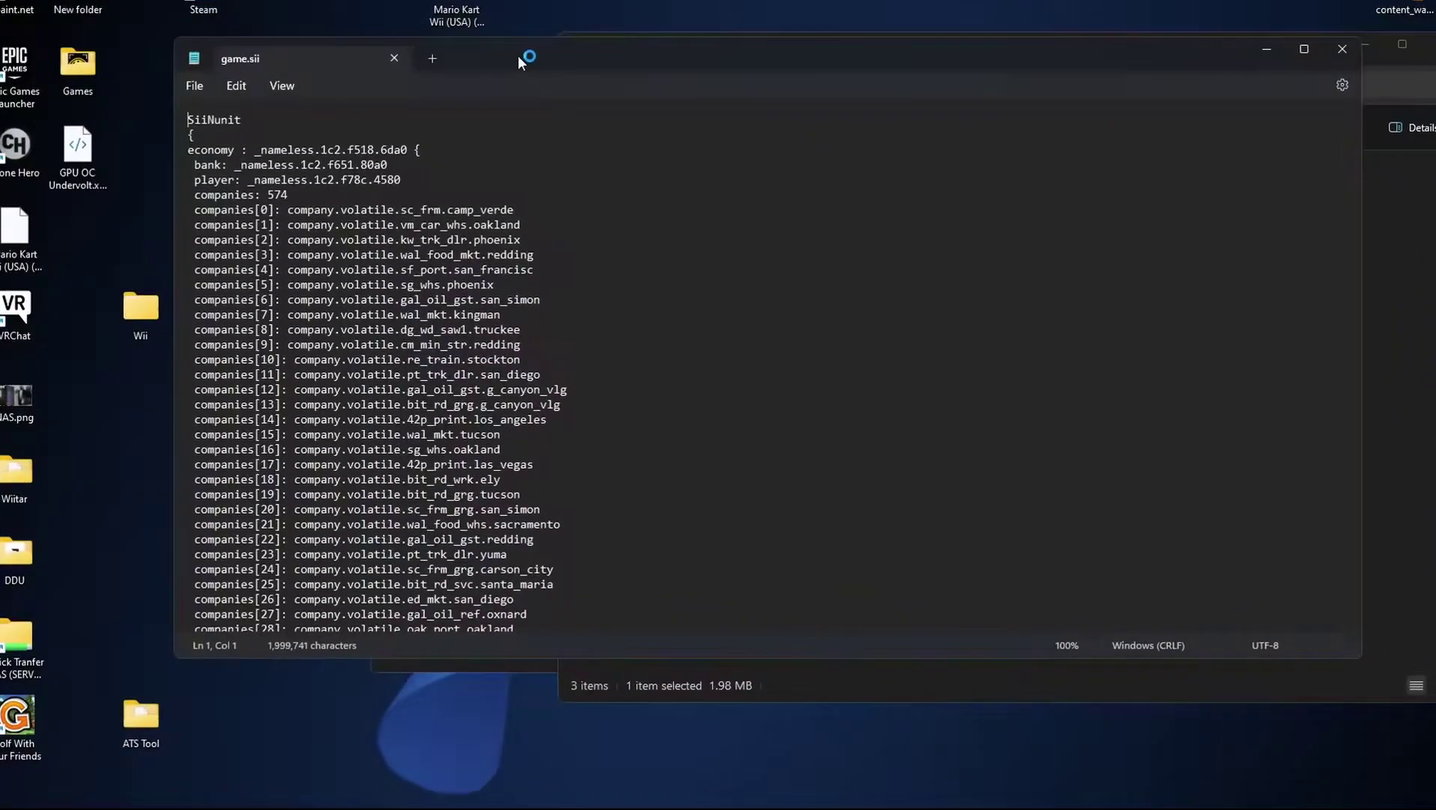
Search game.sii for "long" to locate the long-distance skill entry
scroll(675, 285, "down", 10)
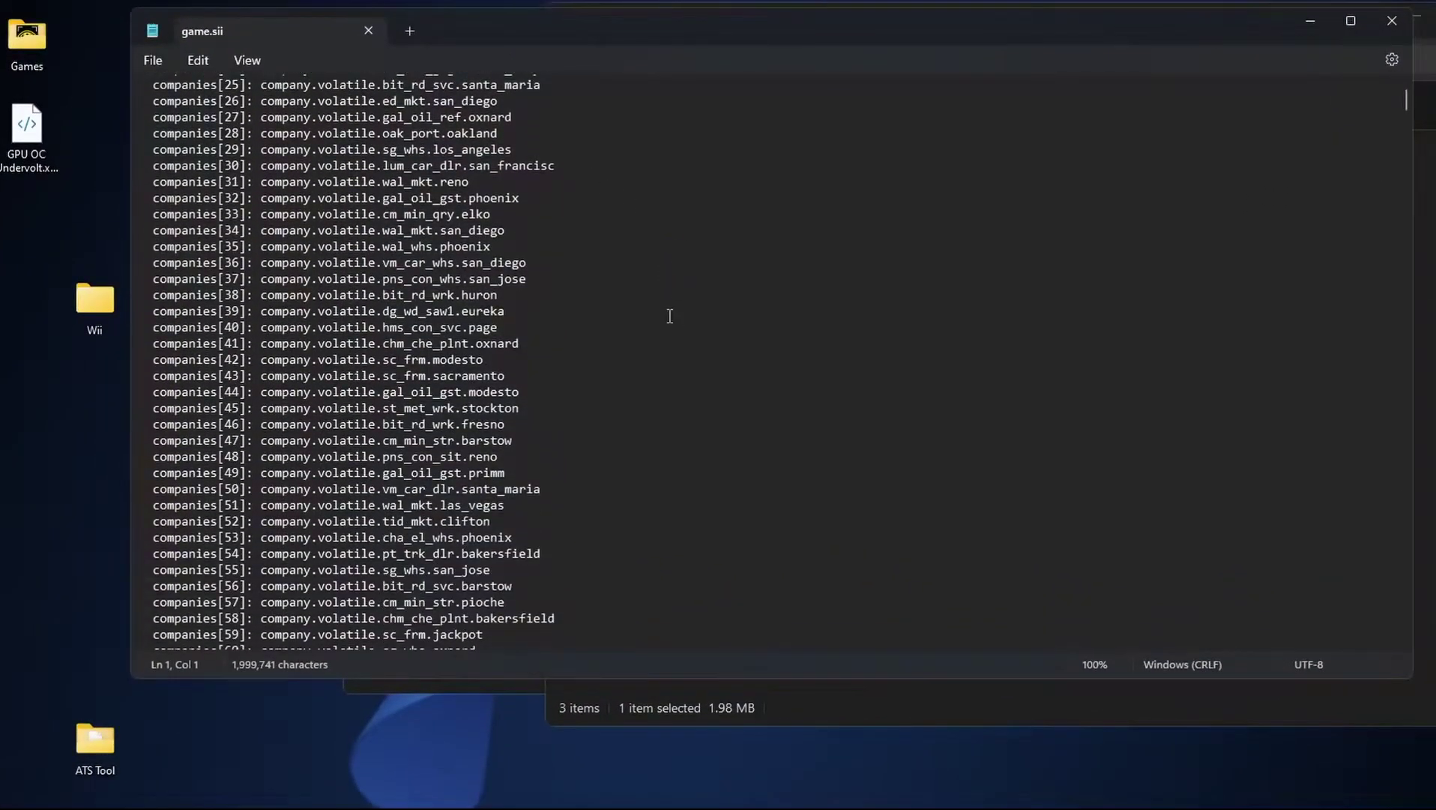
scroll(675, 320, "up", 10)
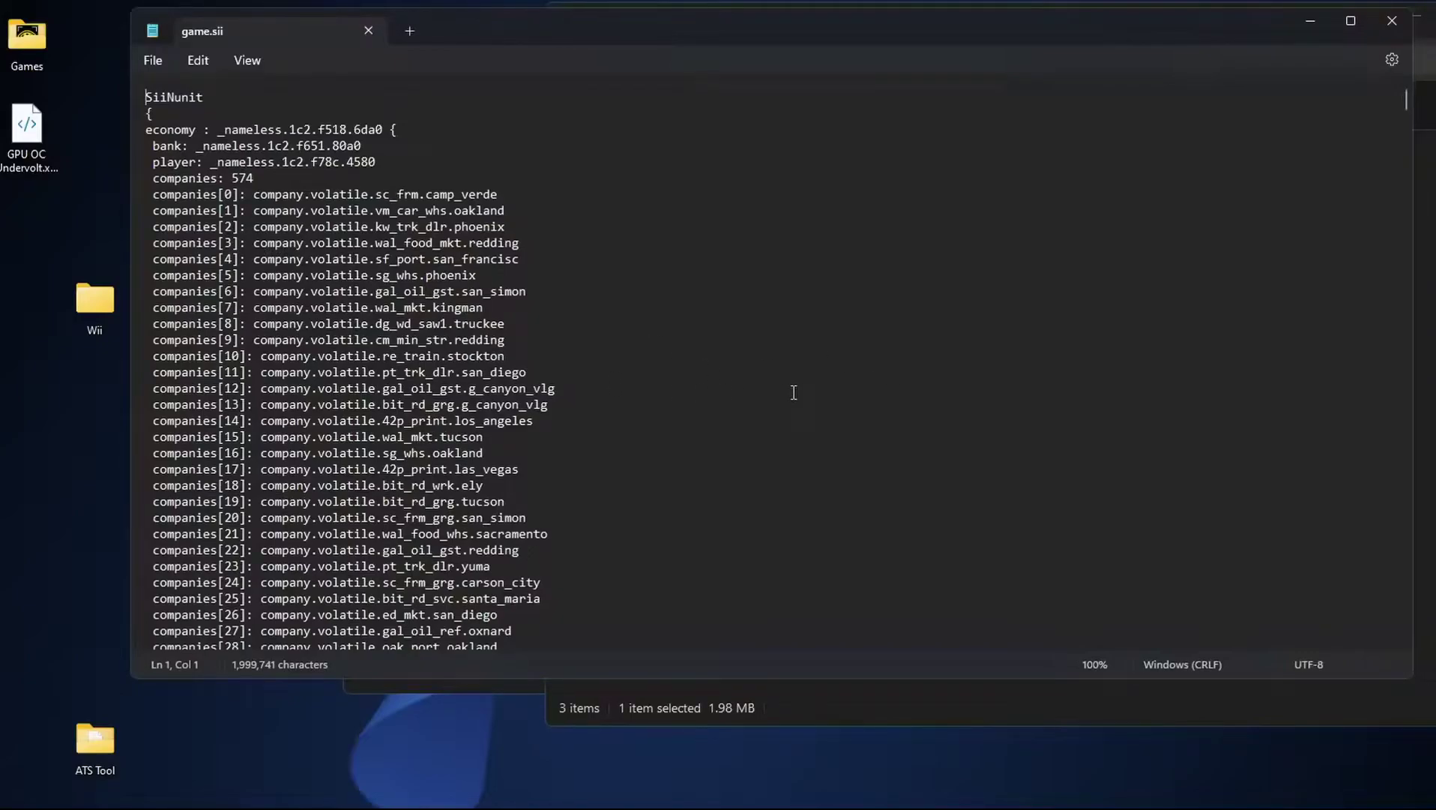
key("ctrl+f")
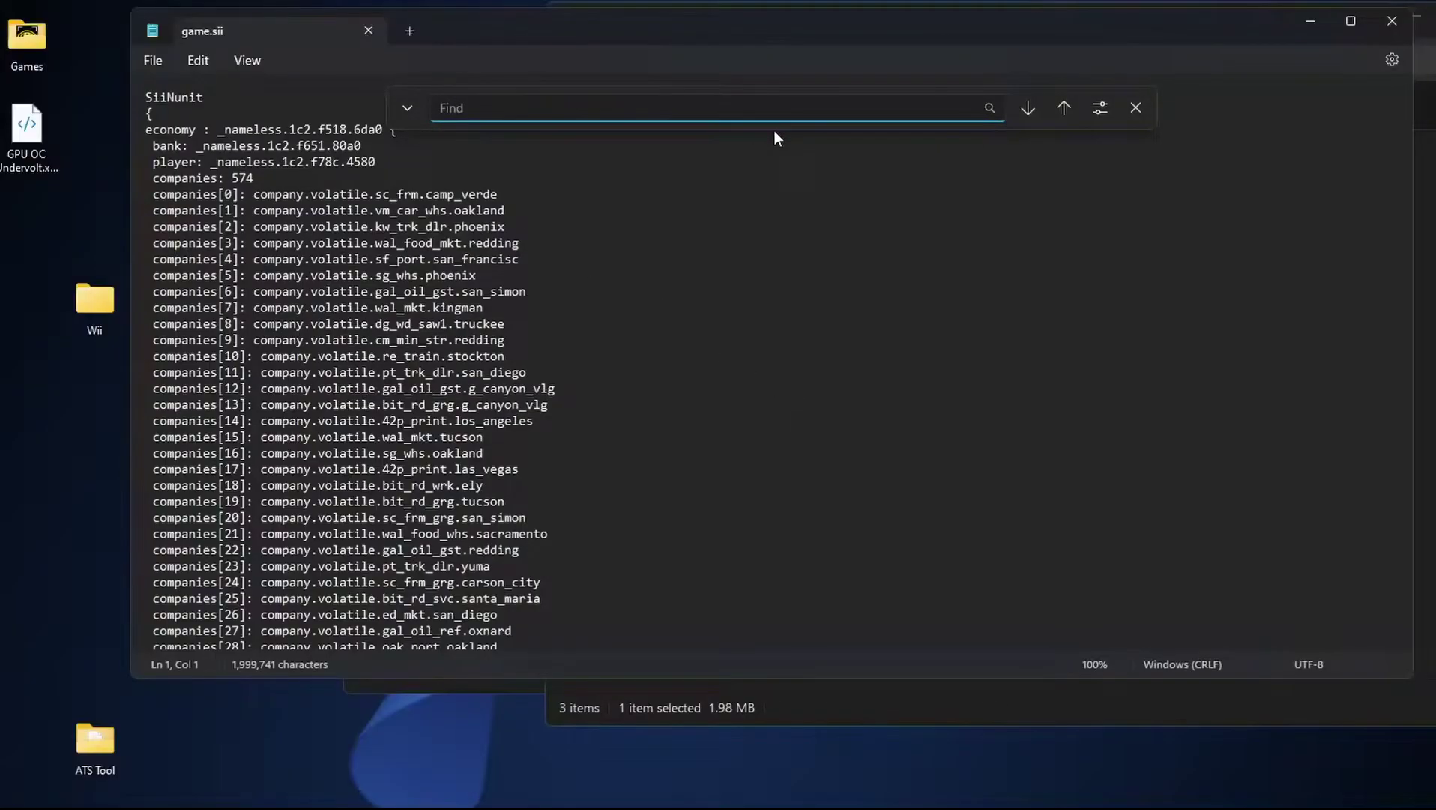
type("long")
key("Return")
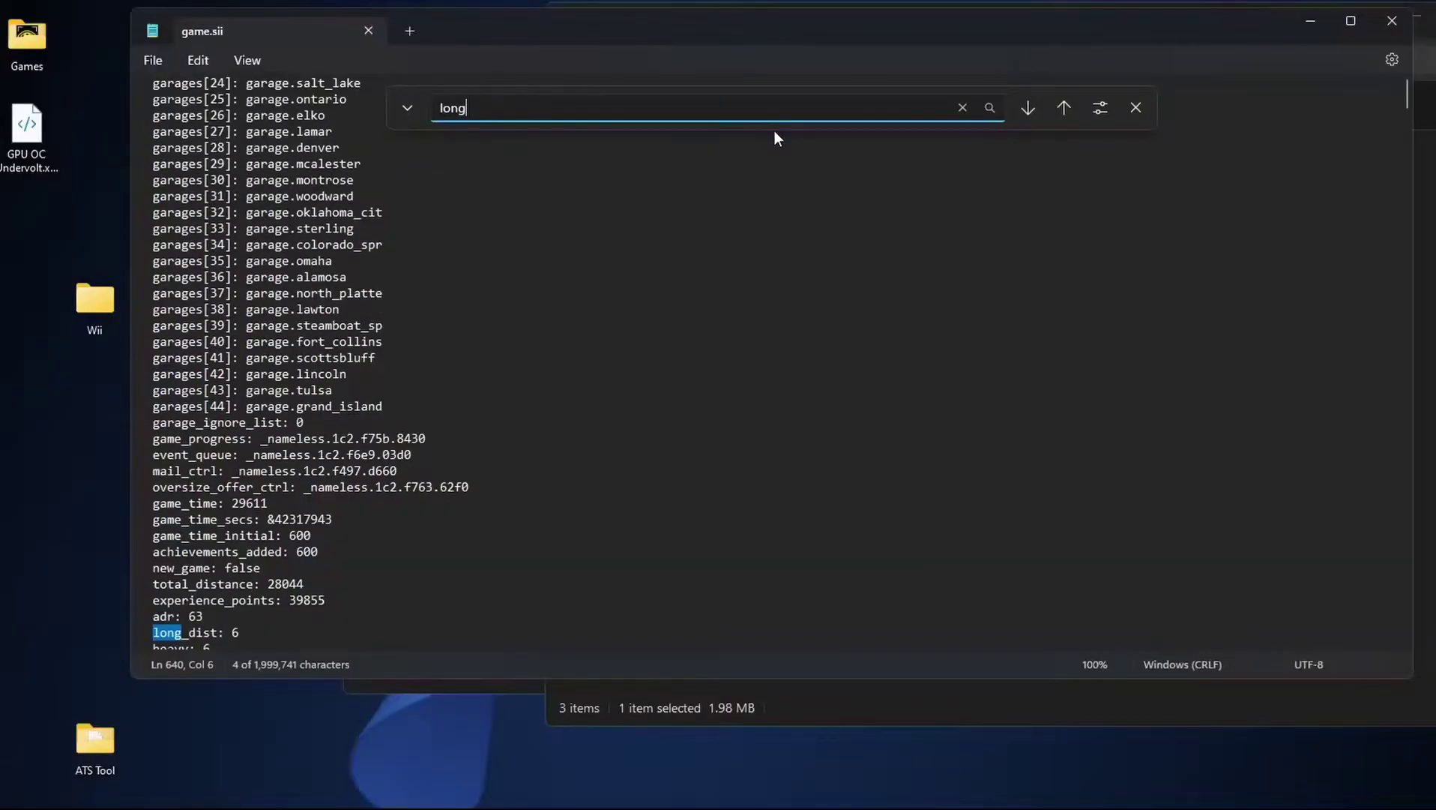
Examine the block of skill entries from adr to mechanical in game.sii
left_click(408, 575)
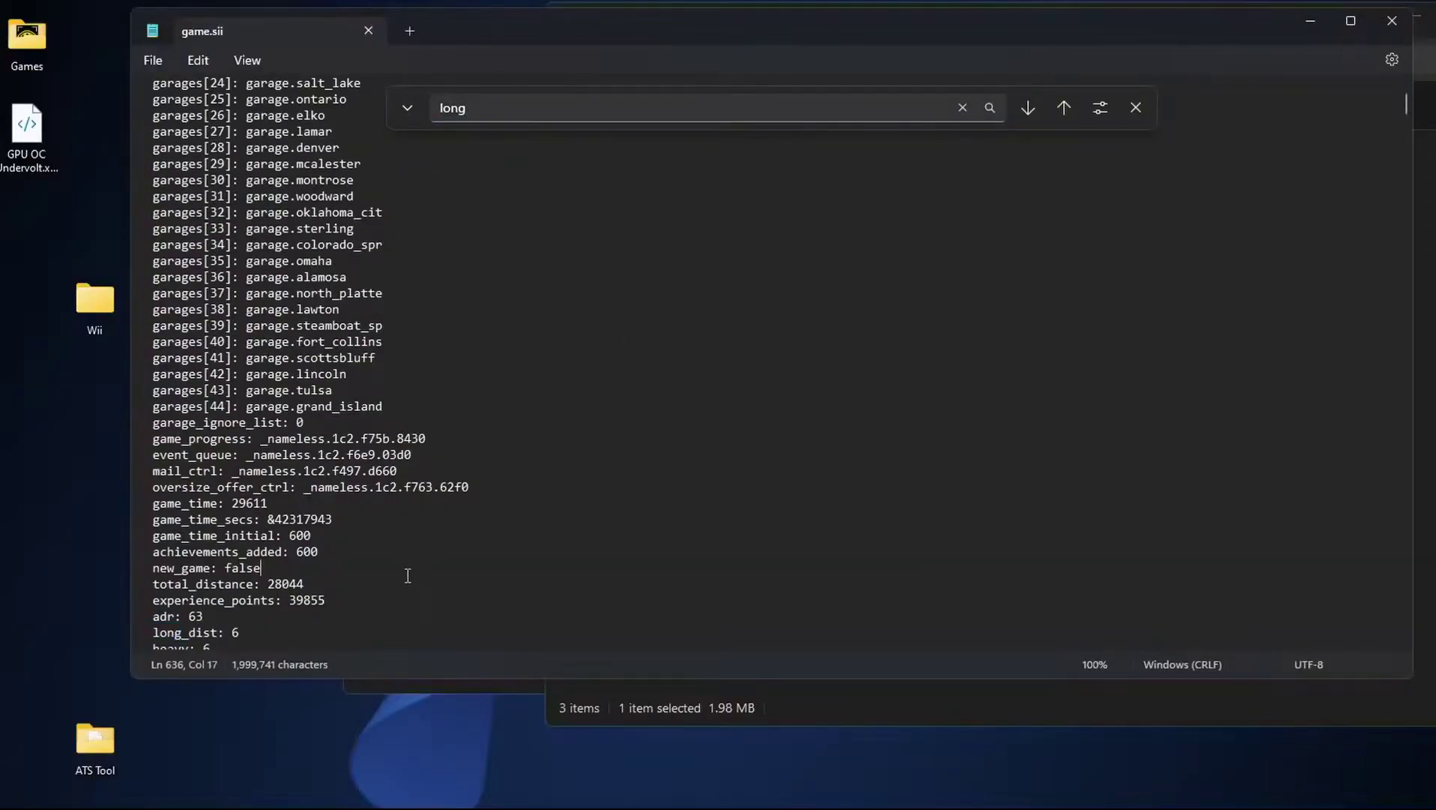
scroll(398, 576, "down", 4)
left_click_drag(154, 419, 331, 507)
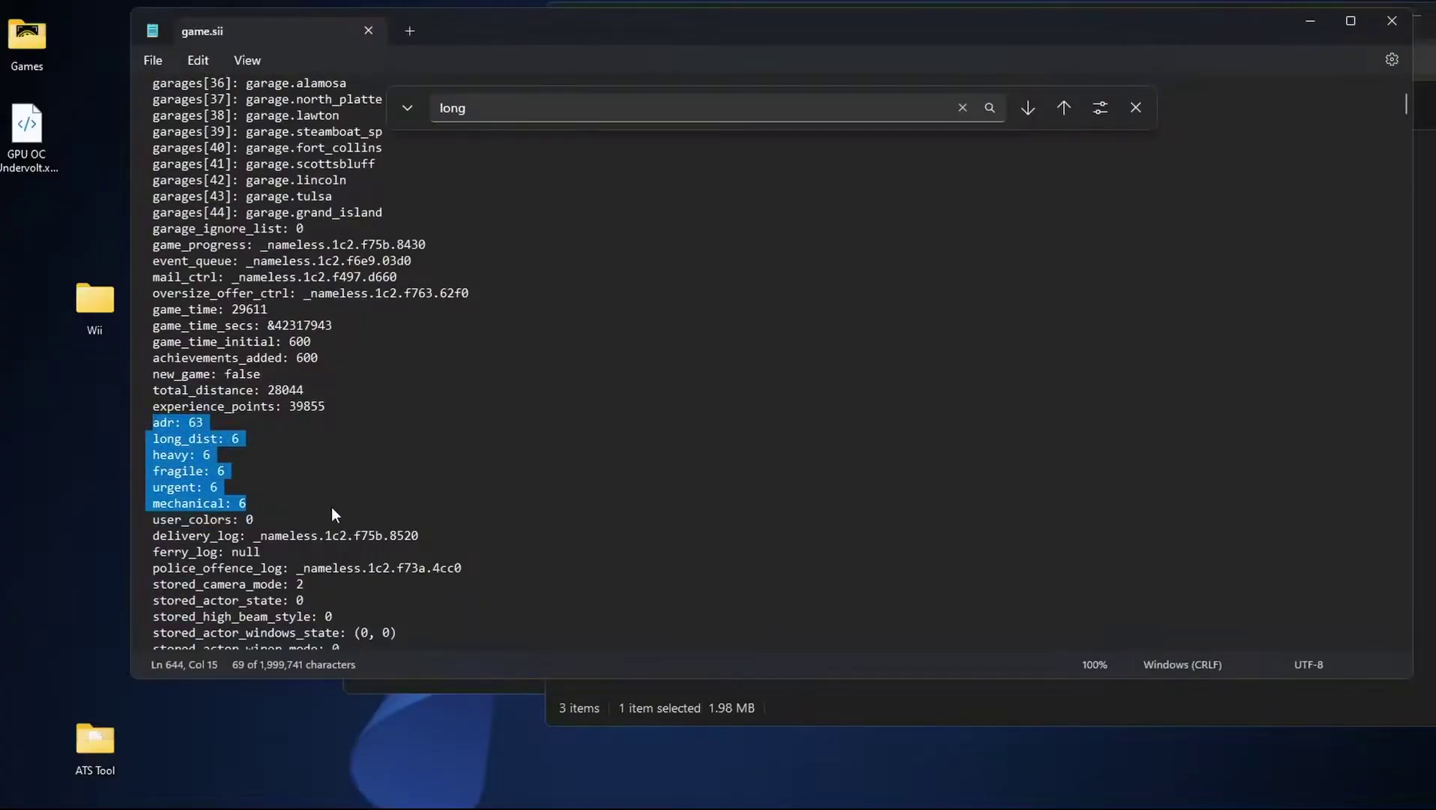
key("Right")
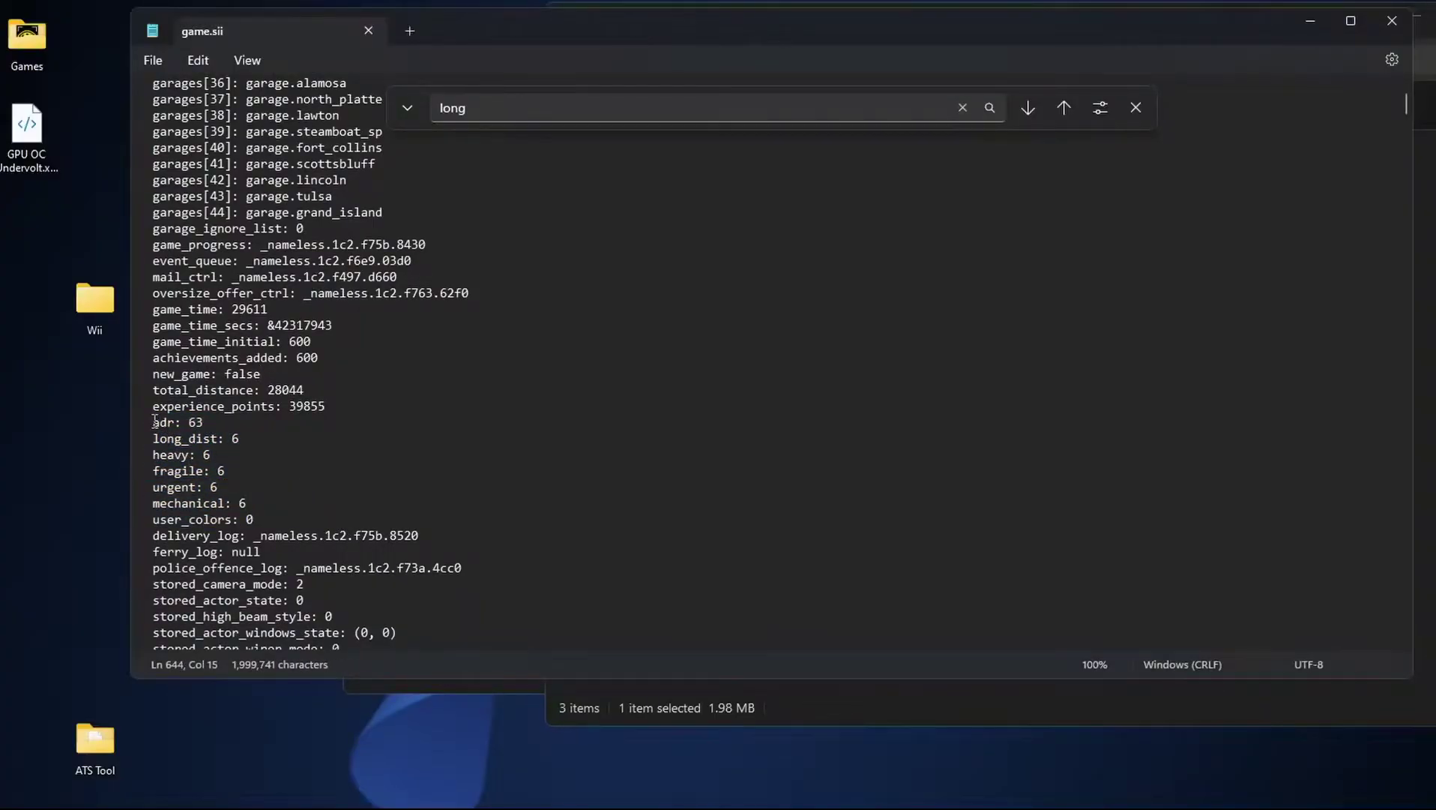
left_click_drag(154, 420, 257, 501)
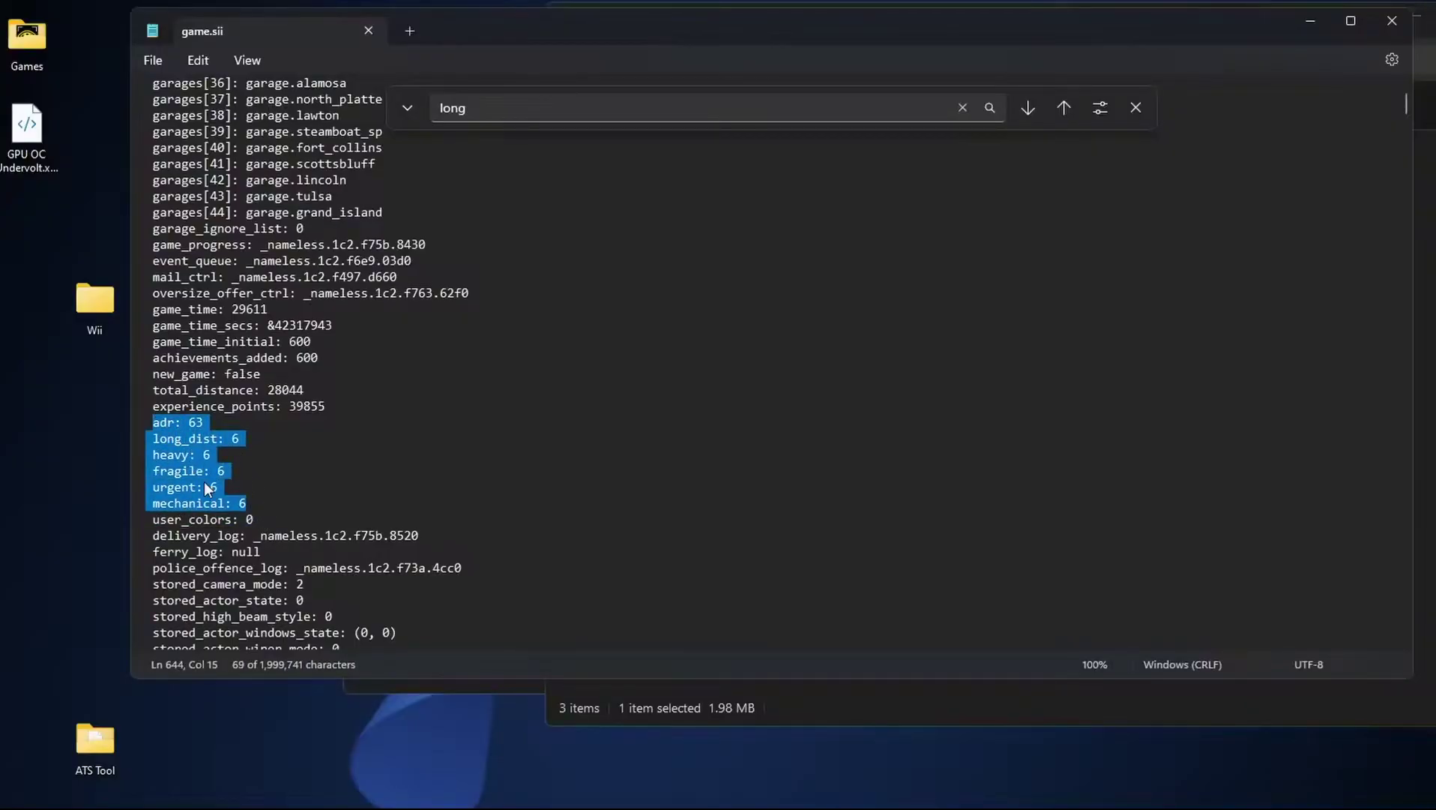
Go through the individual values of the adr, long_dist, heavy, fragile, urgent and mechanical skills
left_click(171, 422)
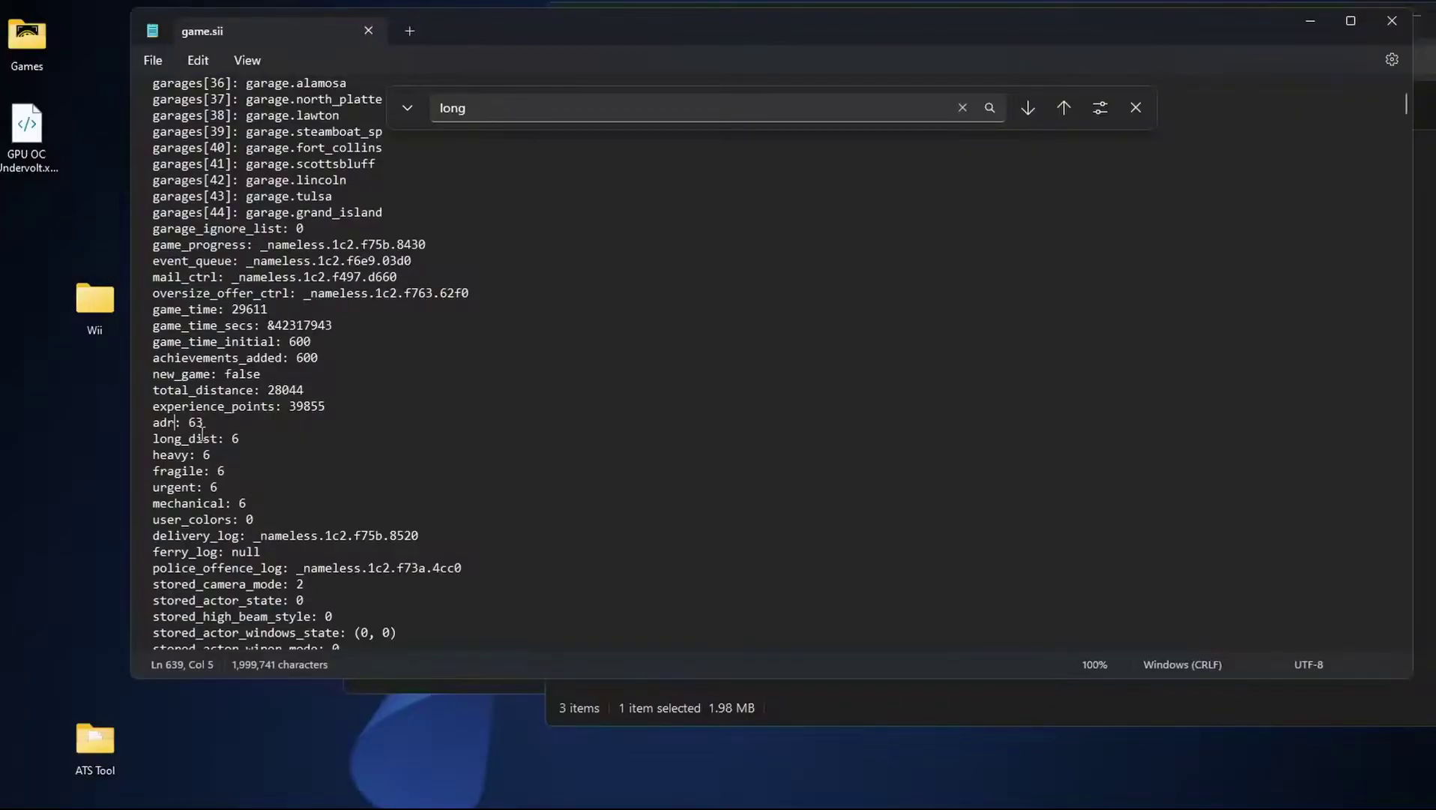
left_click(237, 439)
left_click(250, 441)
left_click(227, 454)
left_click(240, 471)
left_click(235, 487)
left_click(250, 502)
left_click_drag(249, 503, 153, 438)
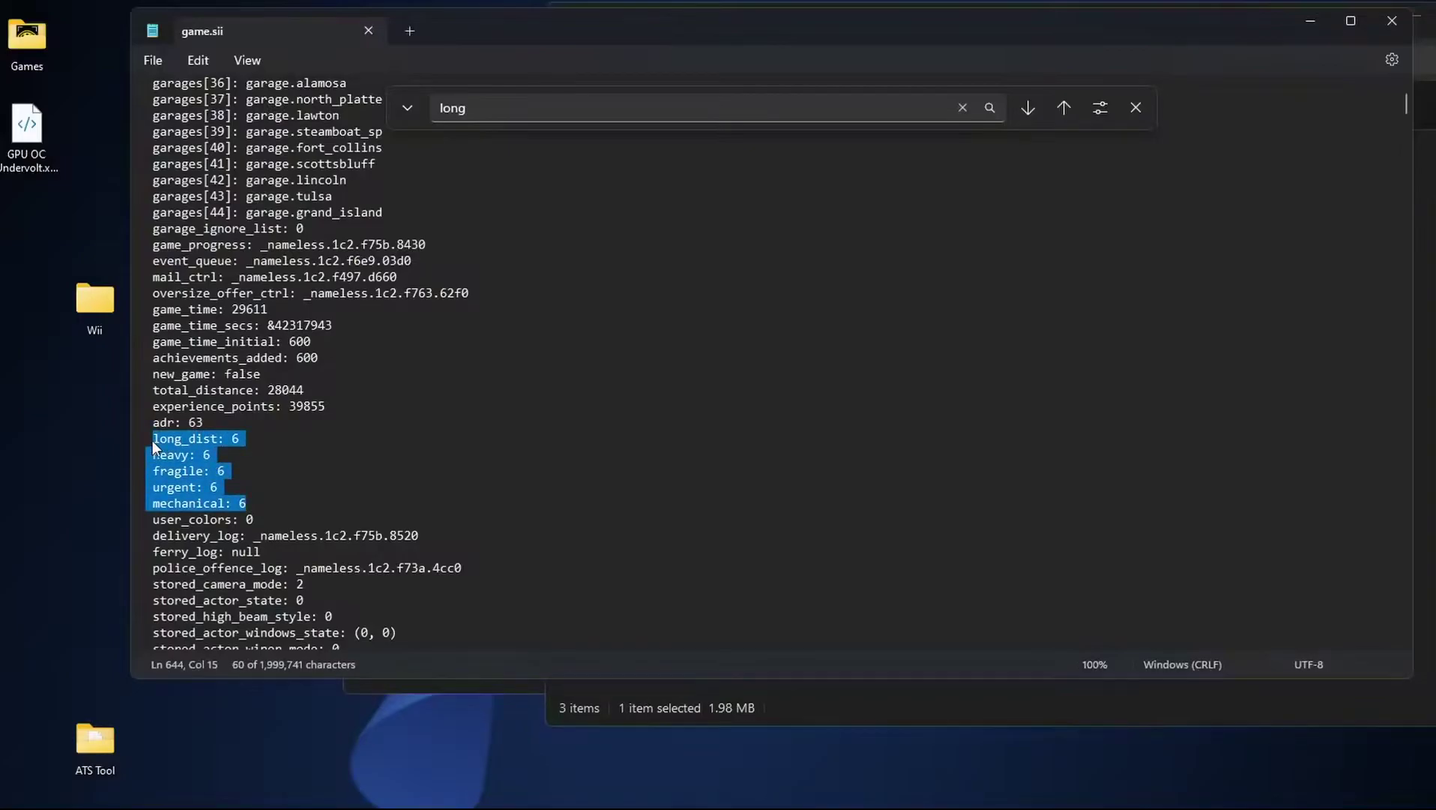
left_click(242, 452)
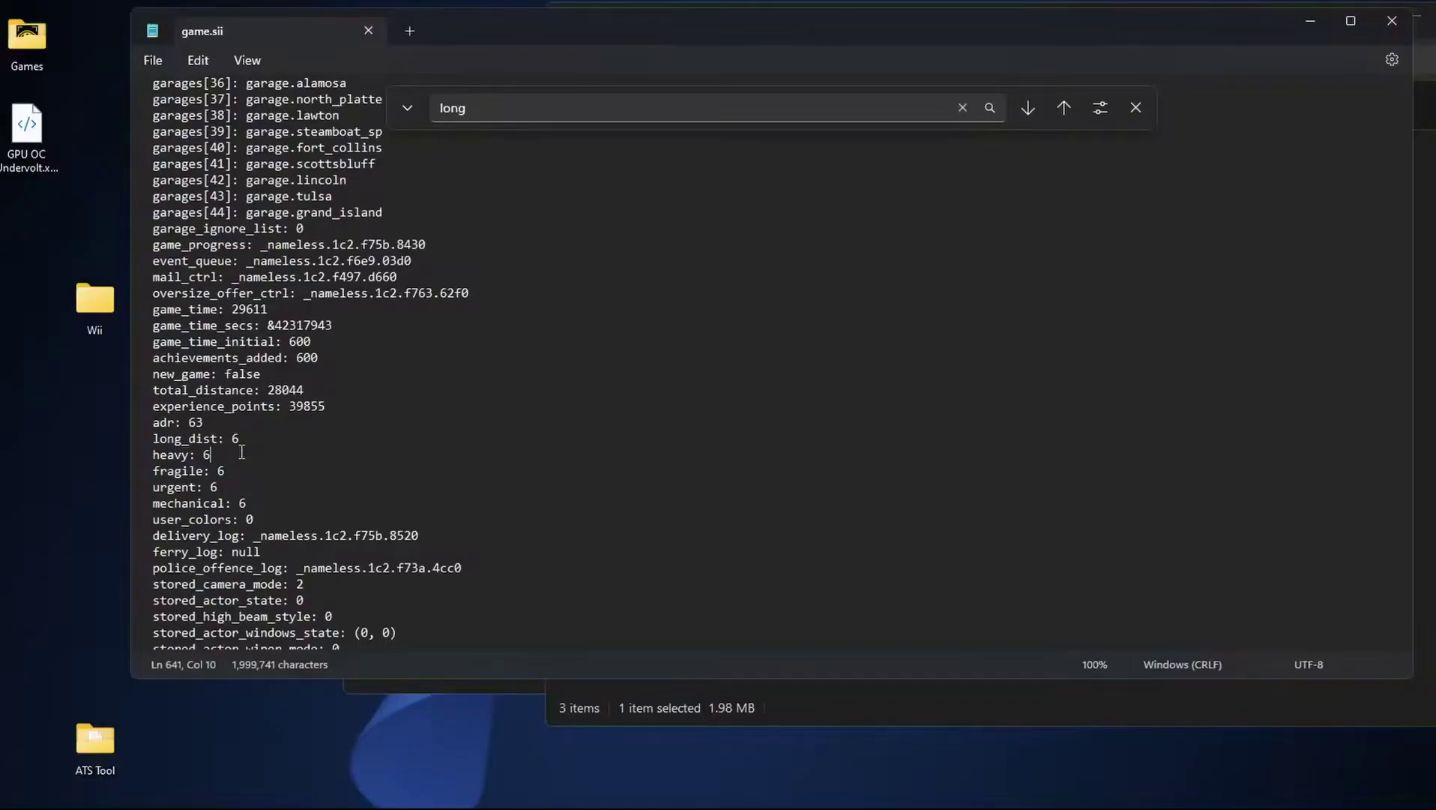
left_click(210, 423)
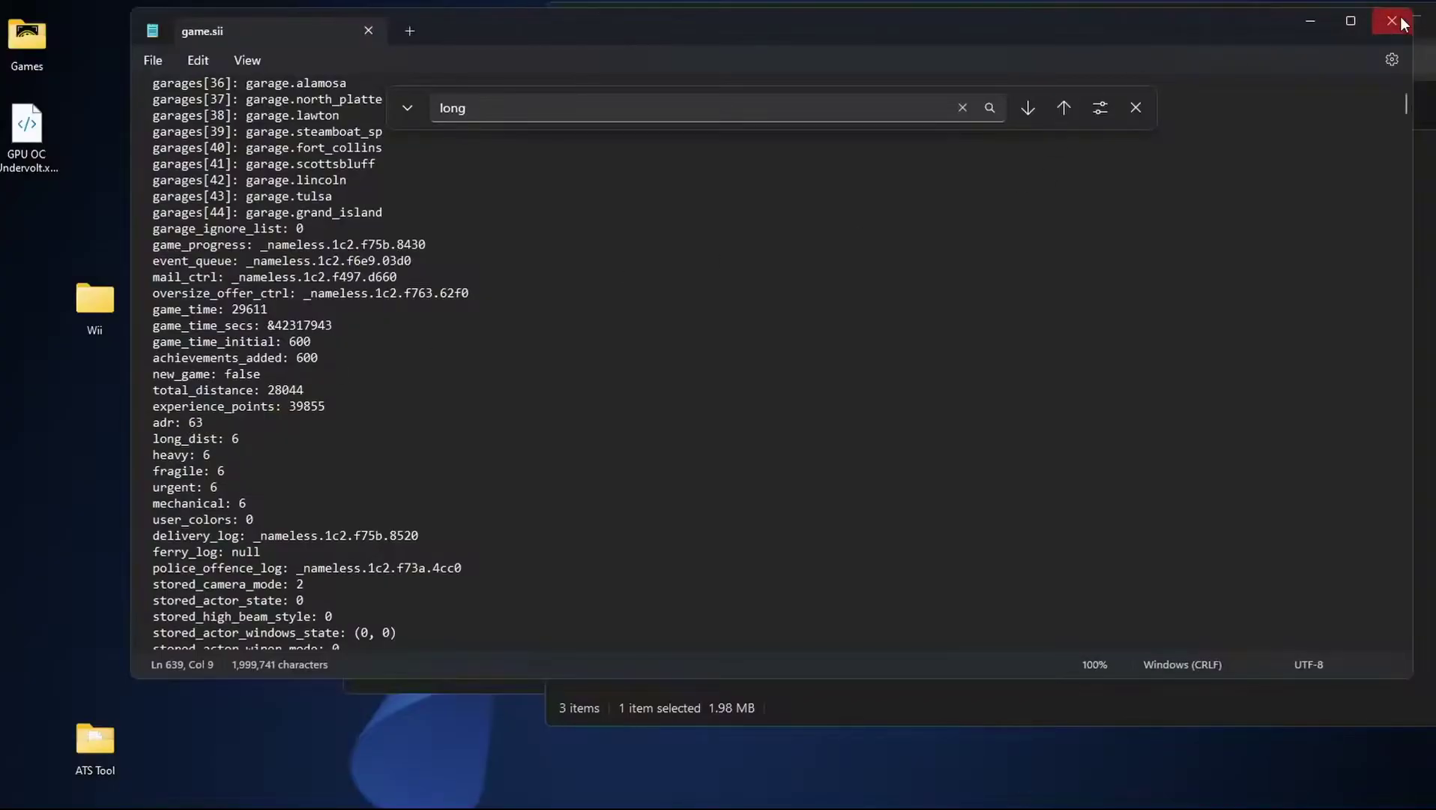
left_click_drag(147, 422, 269, 505)
left_click(267, 517)
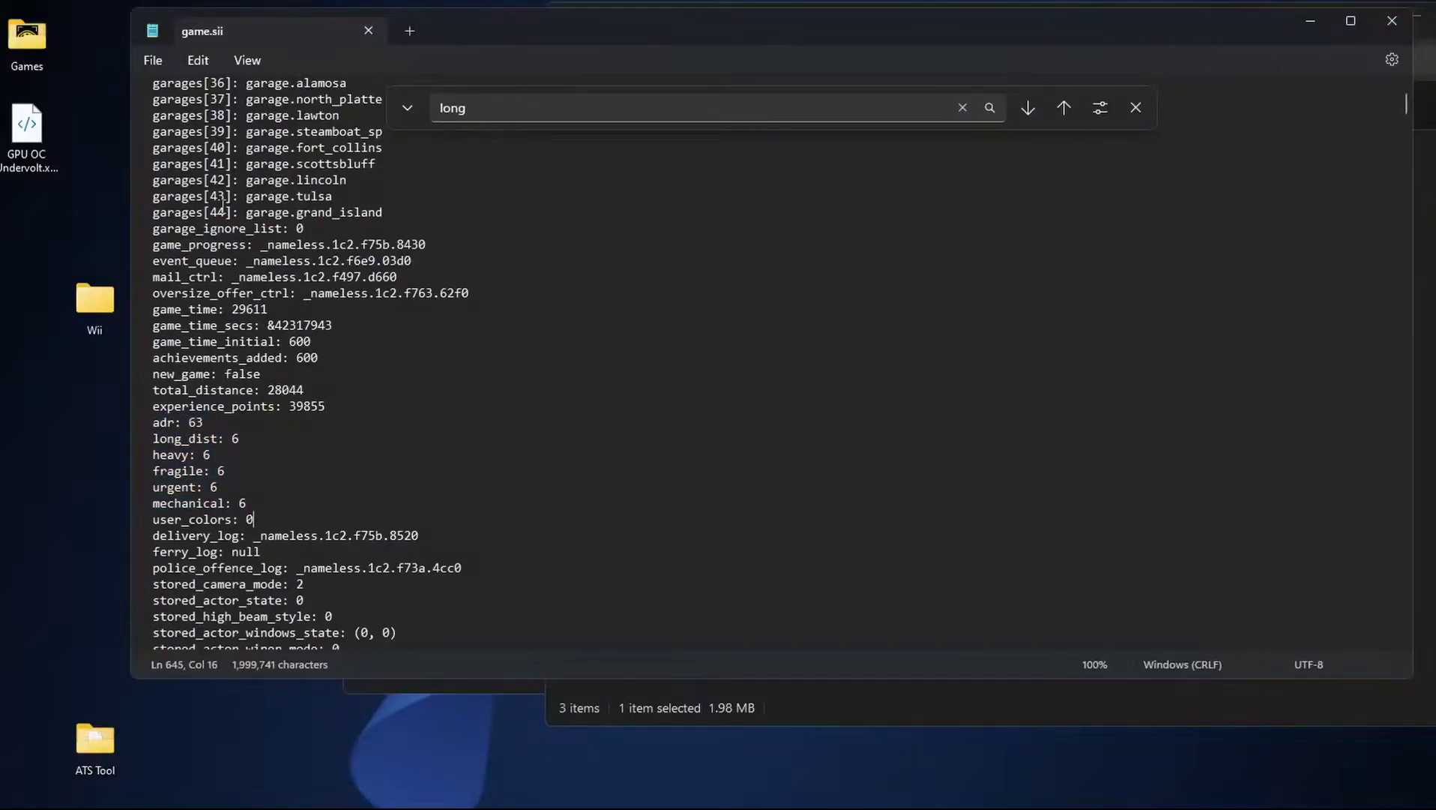
Save game.sii and close Notepad
left_click(155, 61)
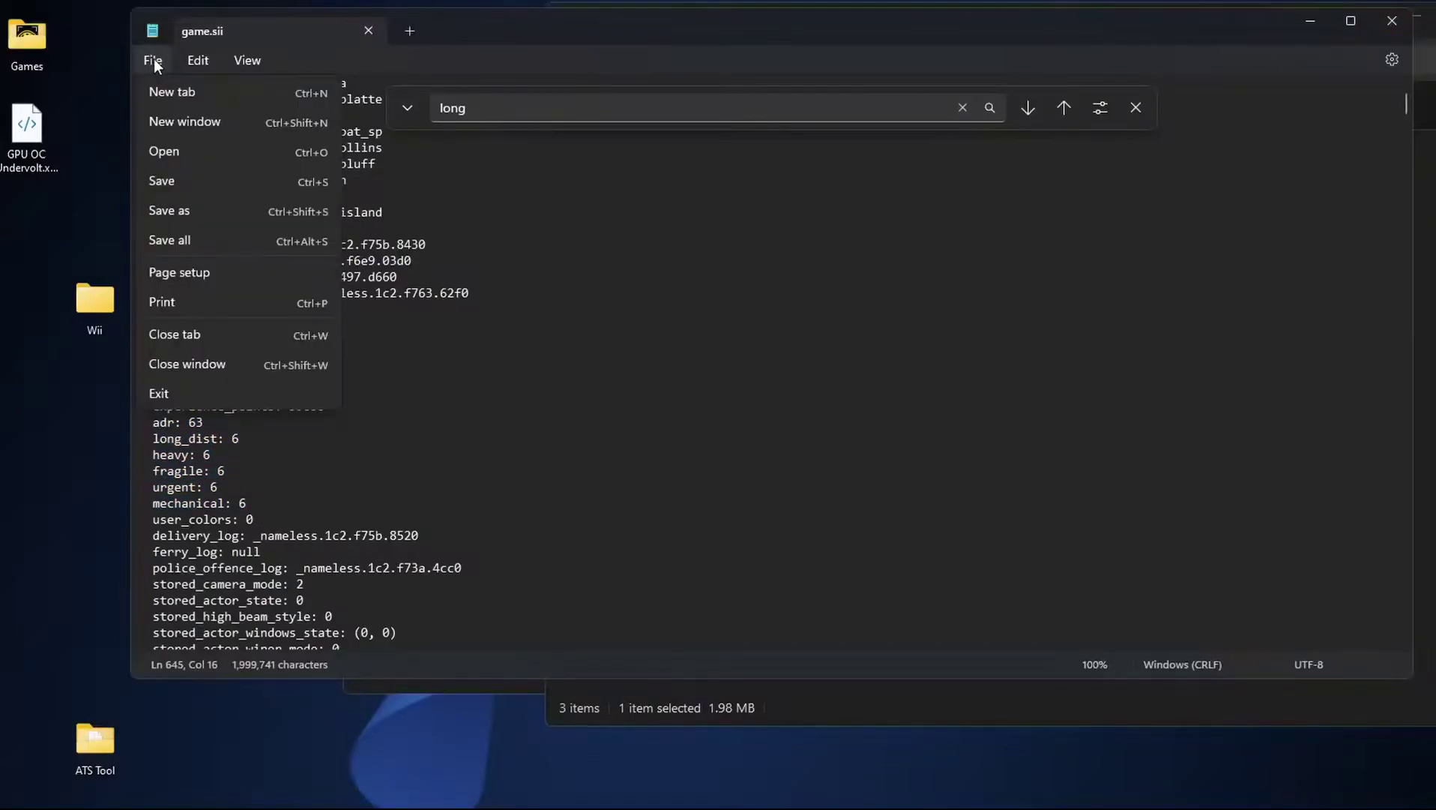
left_click(178, 190)
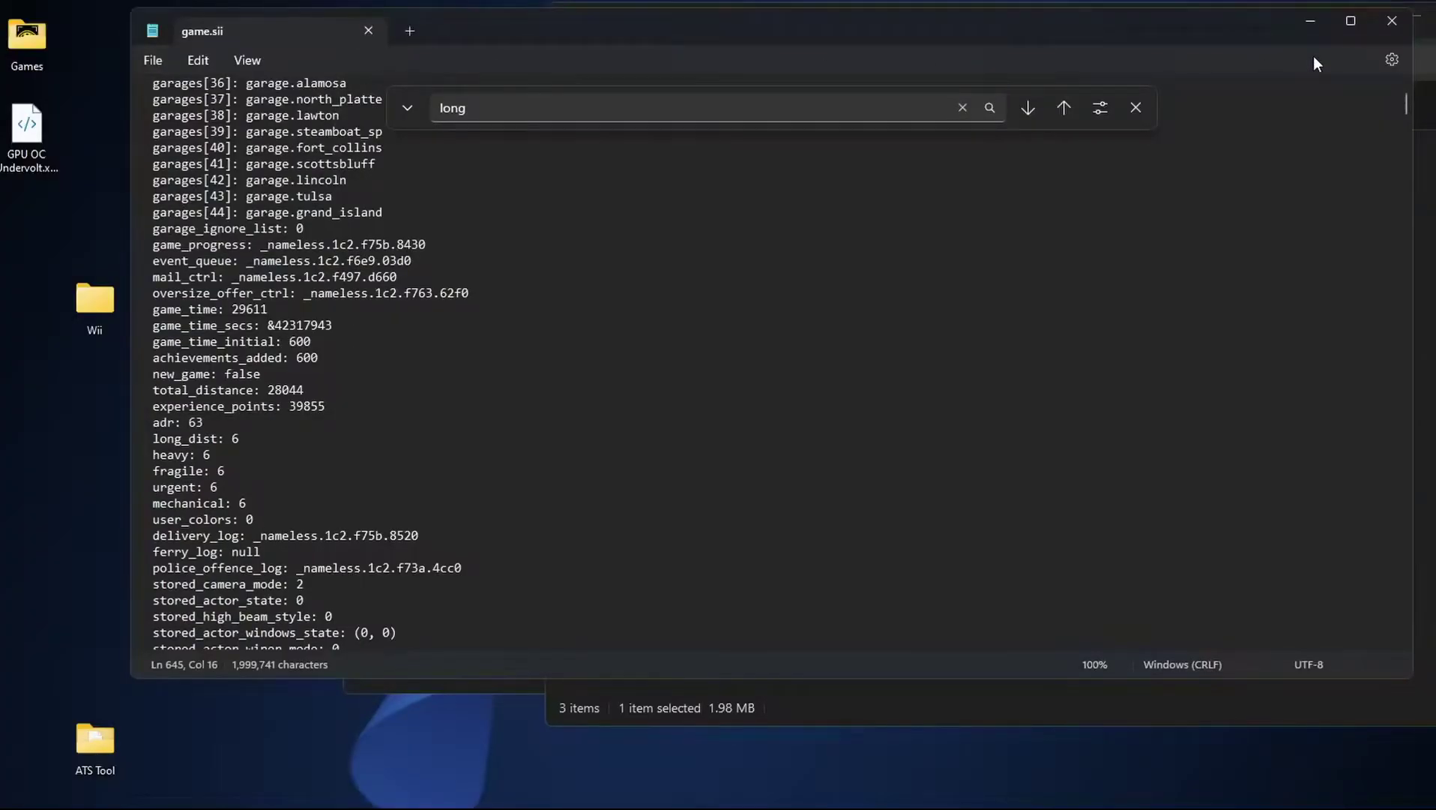
left_click(1390, 23)
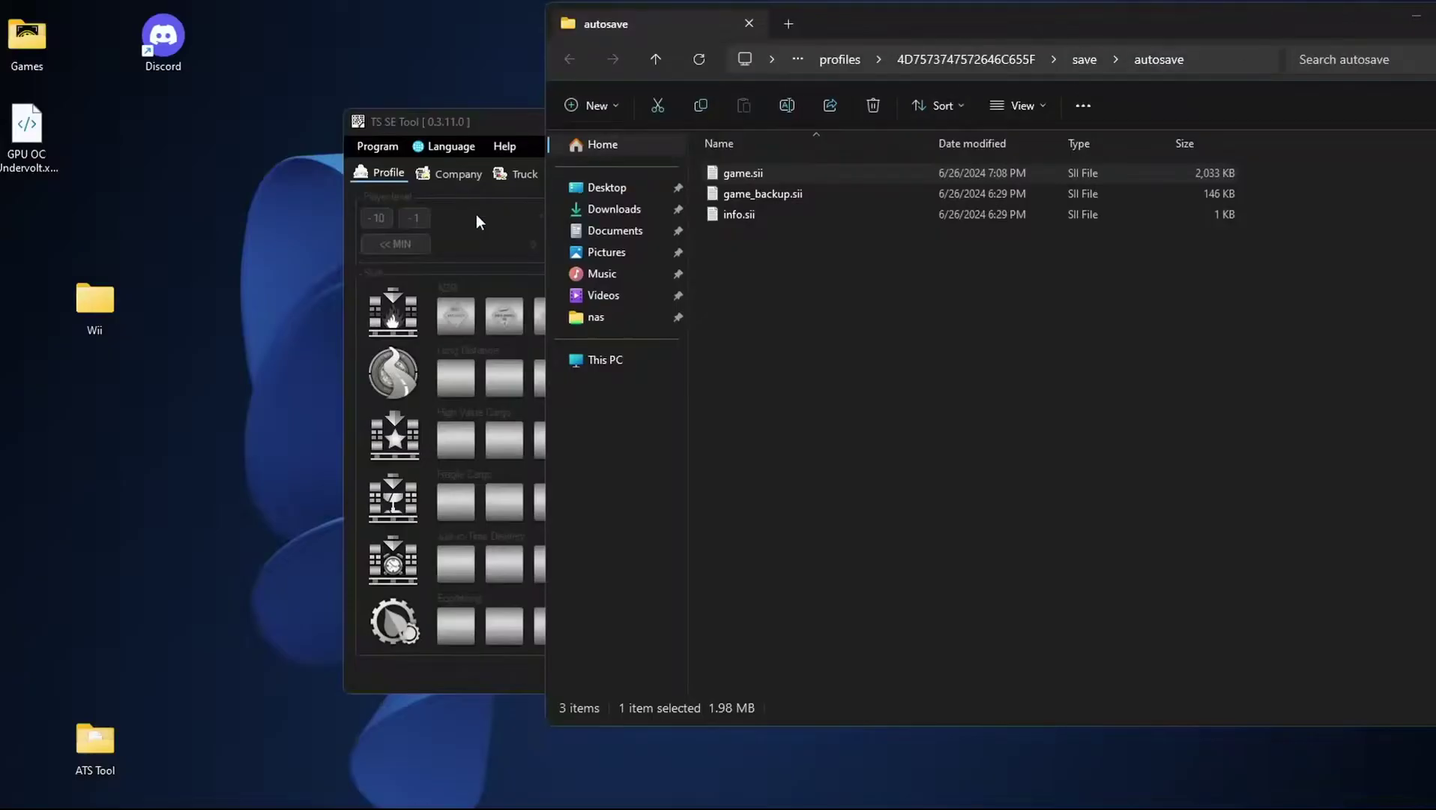
Minimize TS SE Tool and the autosave folder, switch to American Truck Simulator and continue the game without the input wizard
left_click(458, 126)
left_click(1002, 124)
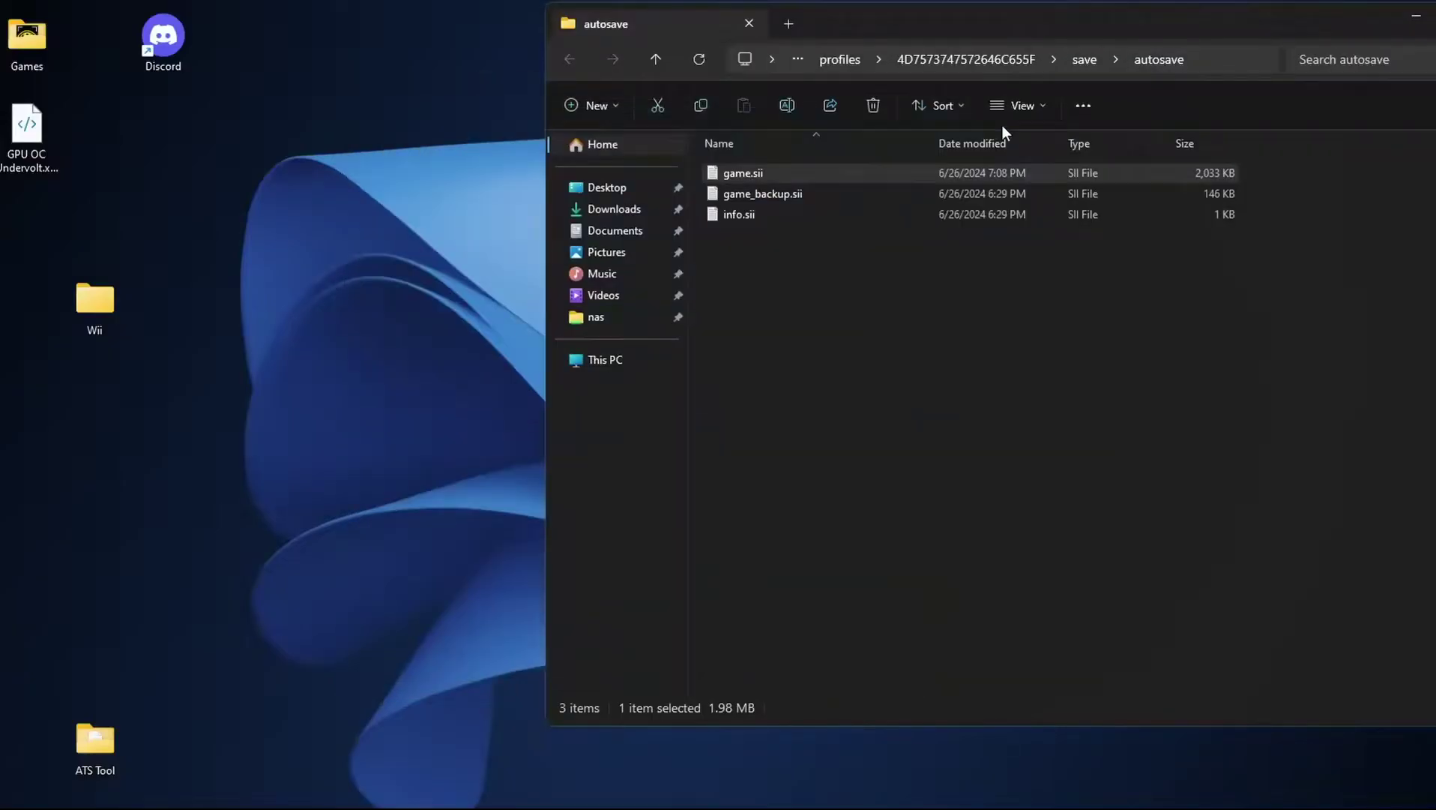
left_click(1412, 16)
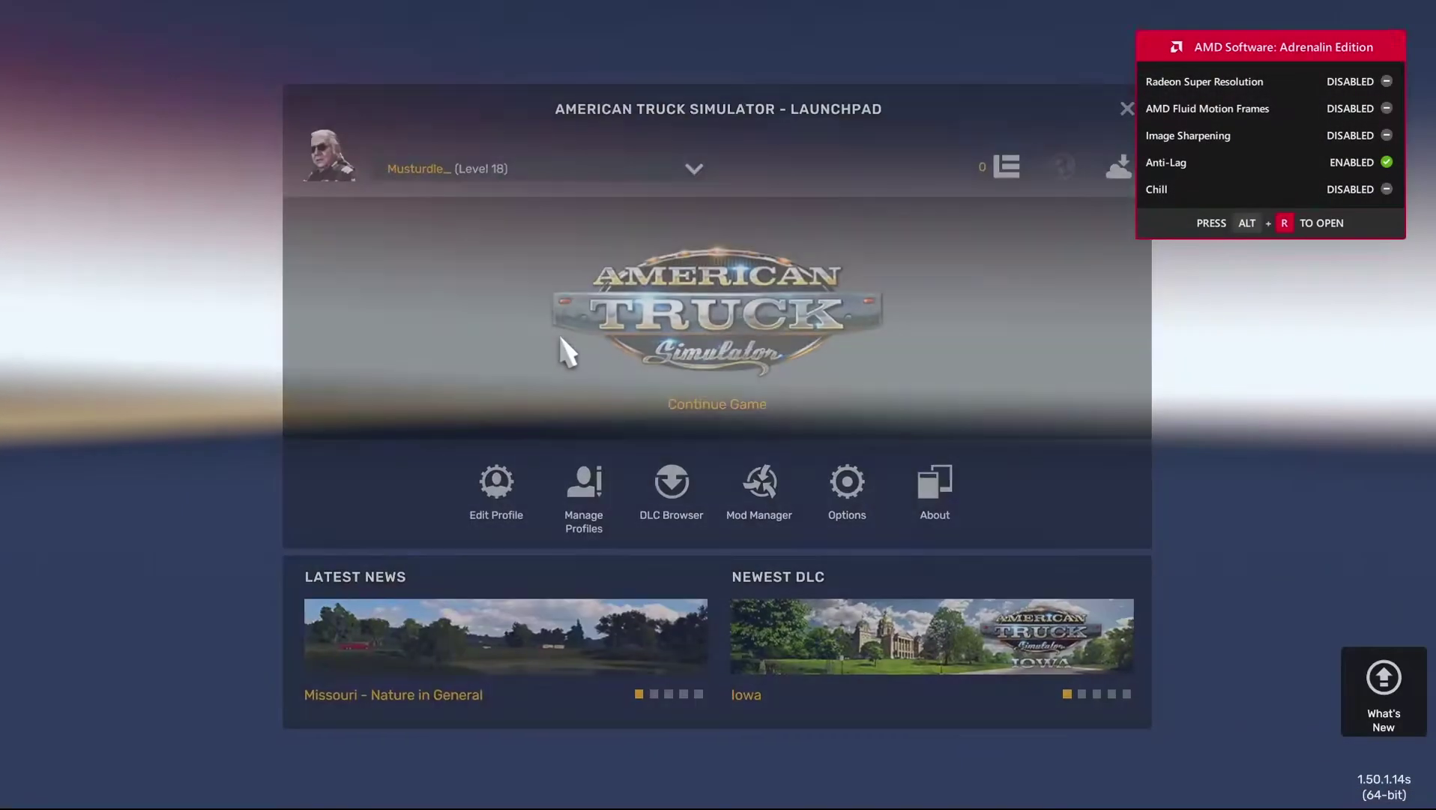
left_click(560, 338)
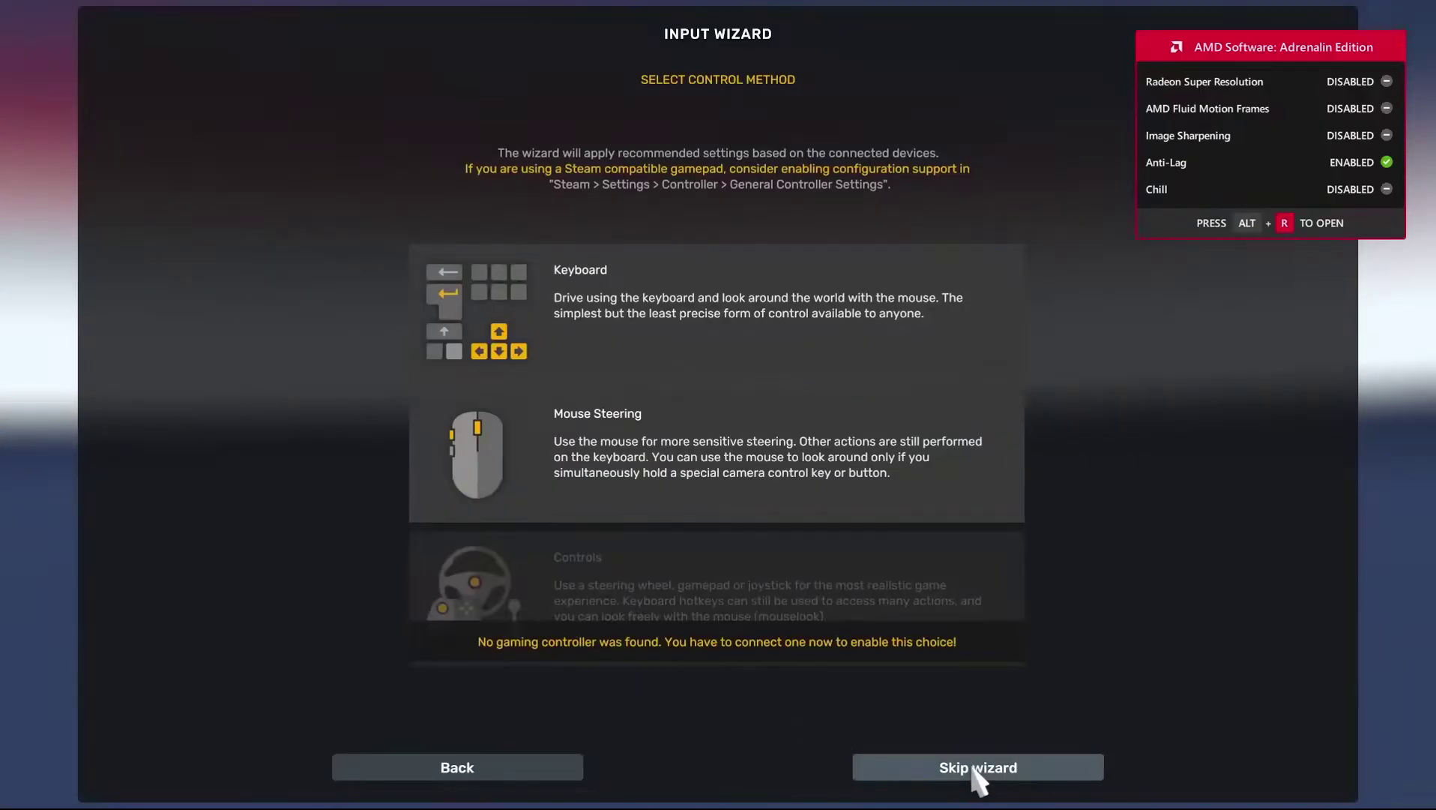
left_click(974, 767)
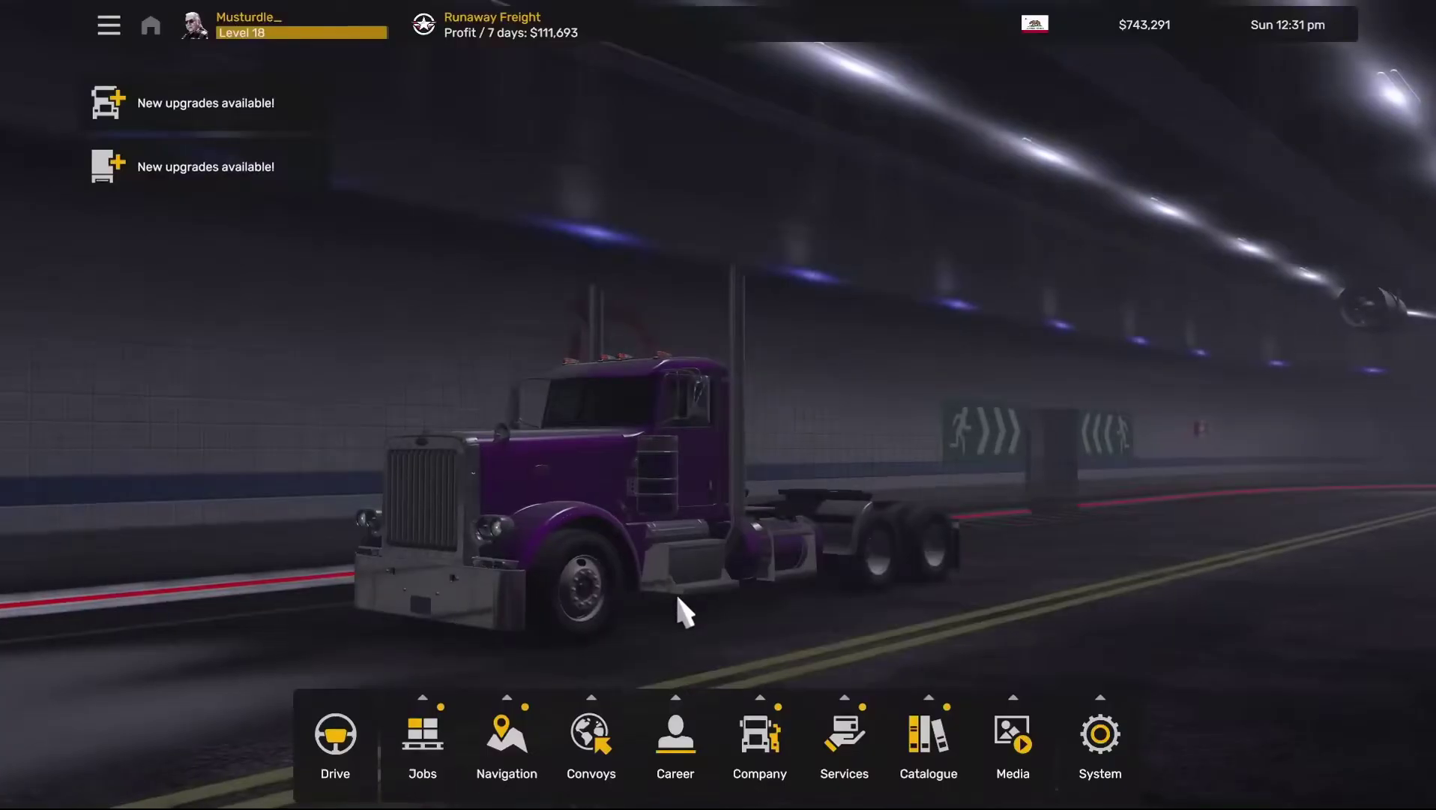
Check the driver's Skills page under Career and the company's money balance
mouse_move(676, 738)
left_click(577, 652)
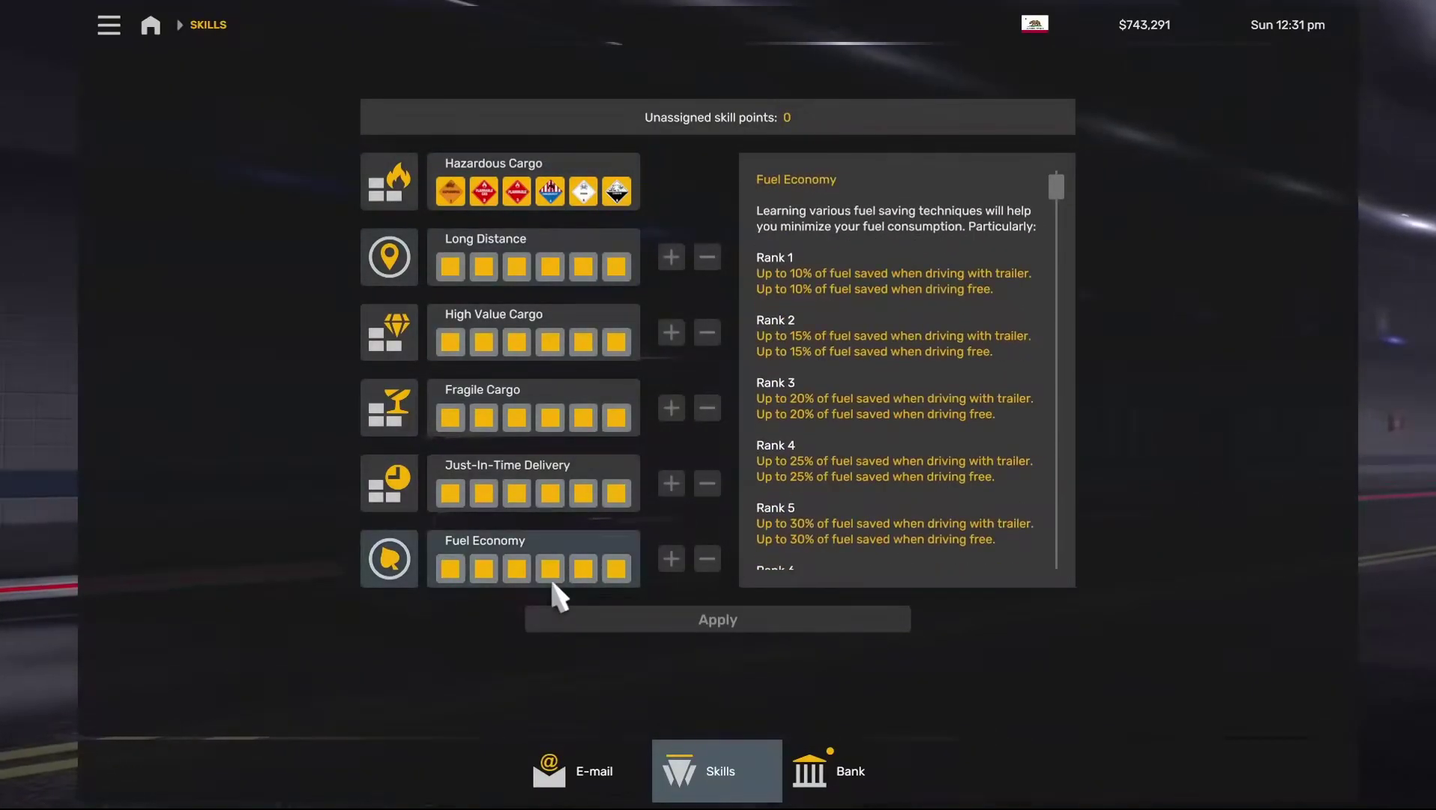
key("Escape")
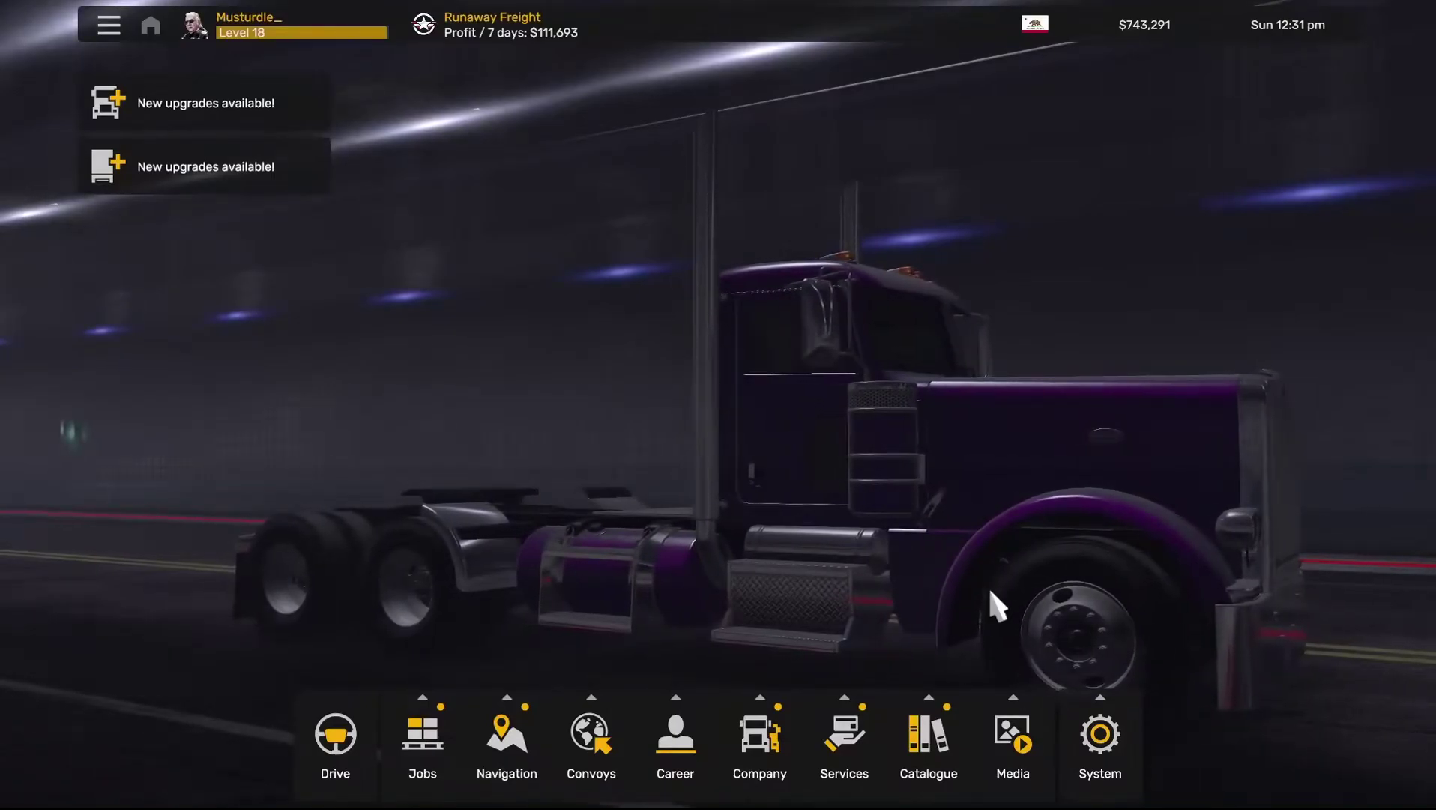
left_click(1129, 44)
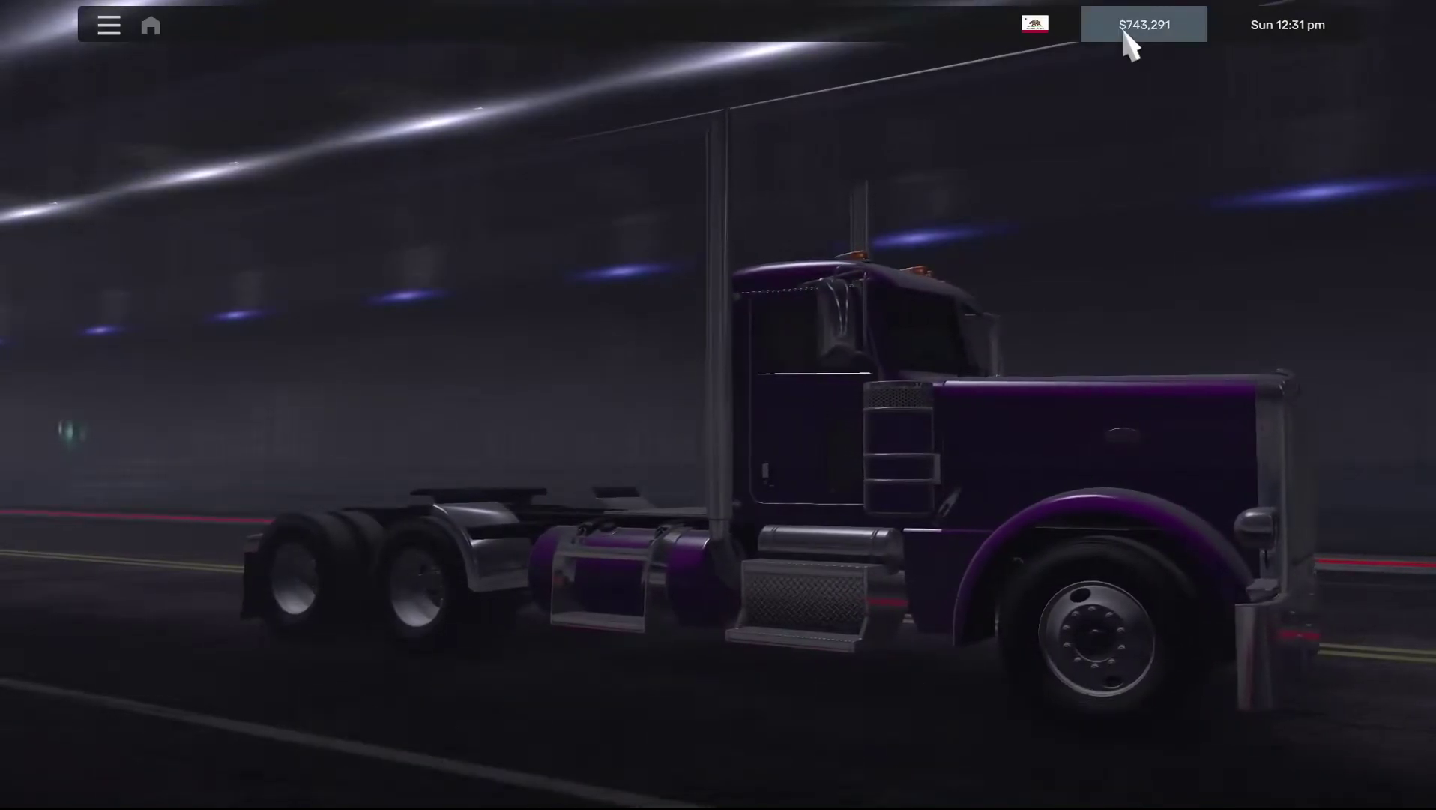
key("Escape")
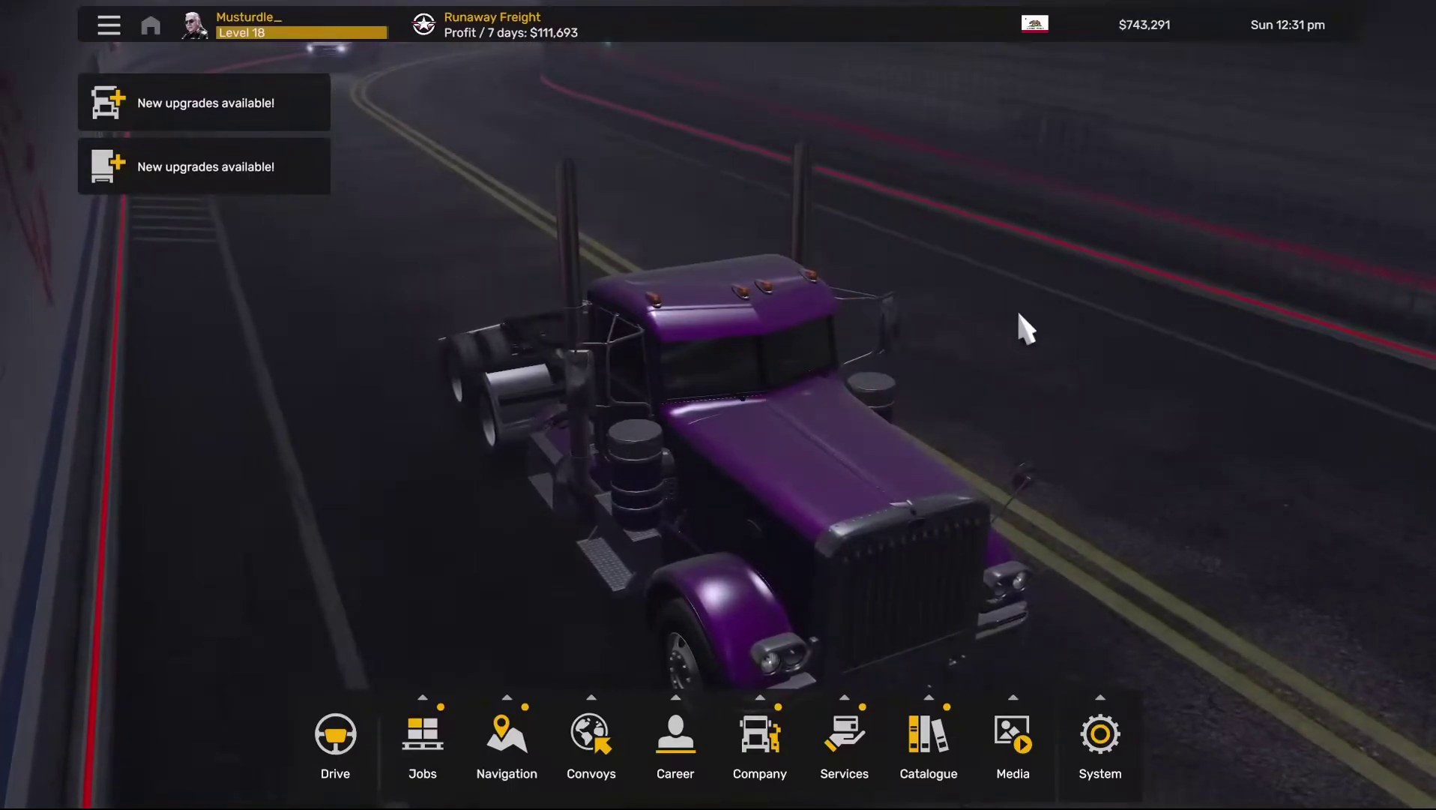
Quit American Truck Simulator and confirm the exit
left_click(1099, 731)
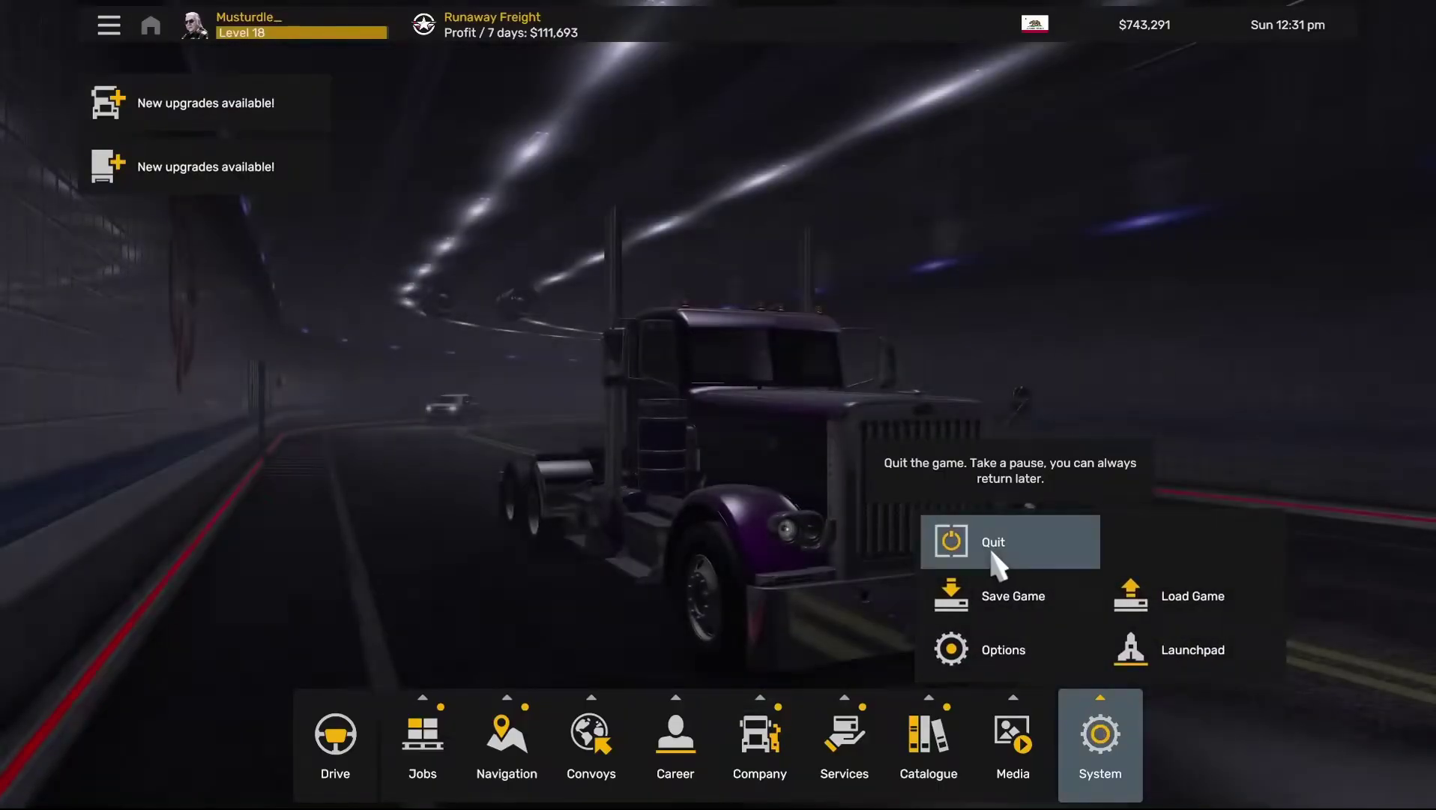
left_click(997, 546)
left_click(652, 516)
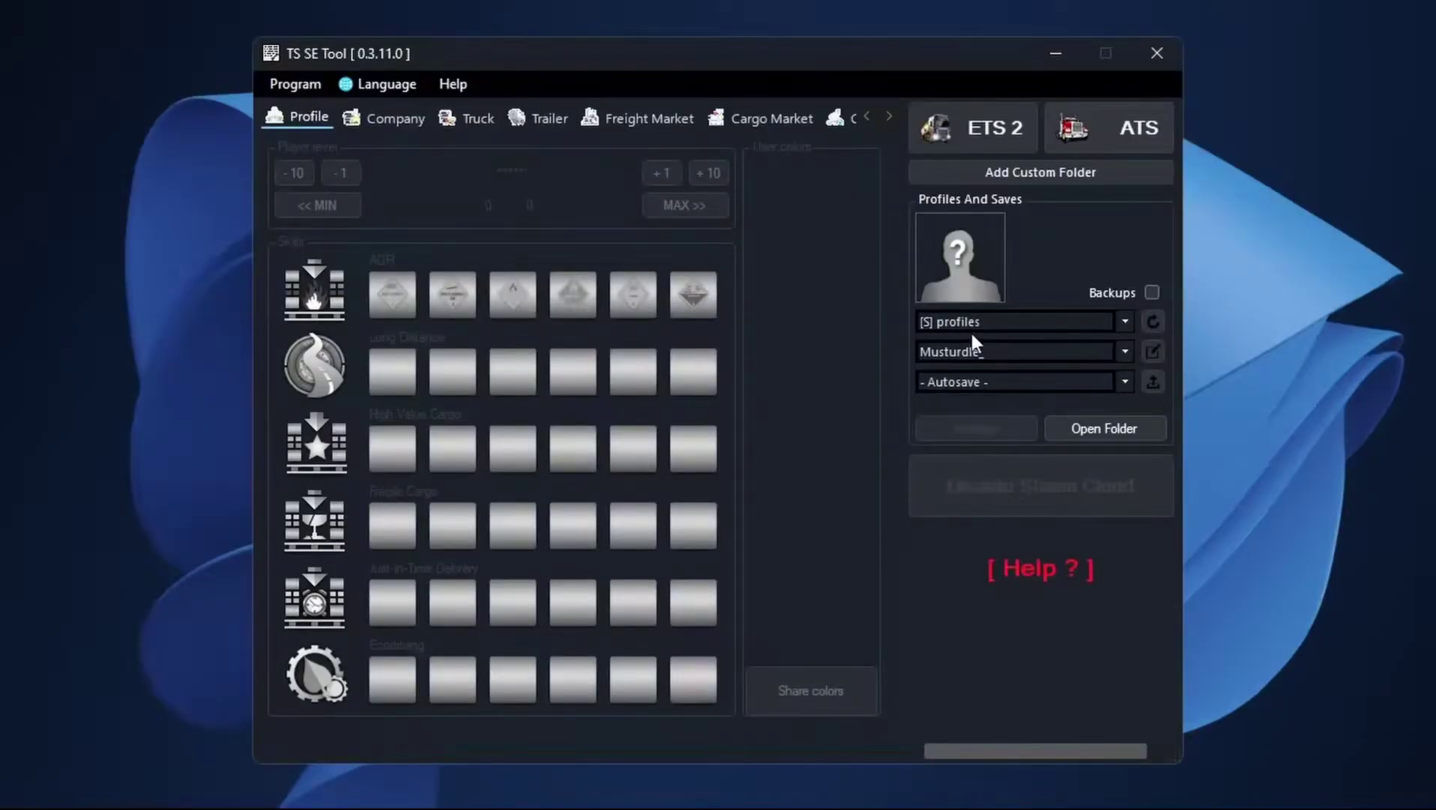
In TS SE Tool, switch to the player's second profile and back to the main profile to refresh its saves
left_click(986, 346)
left_click(983, 386)
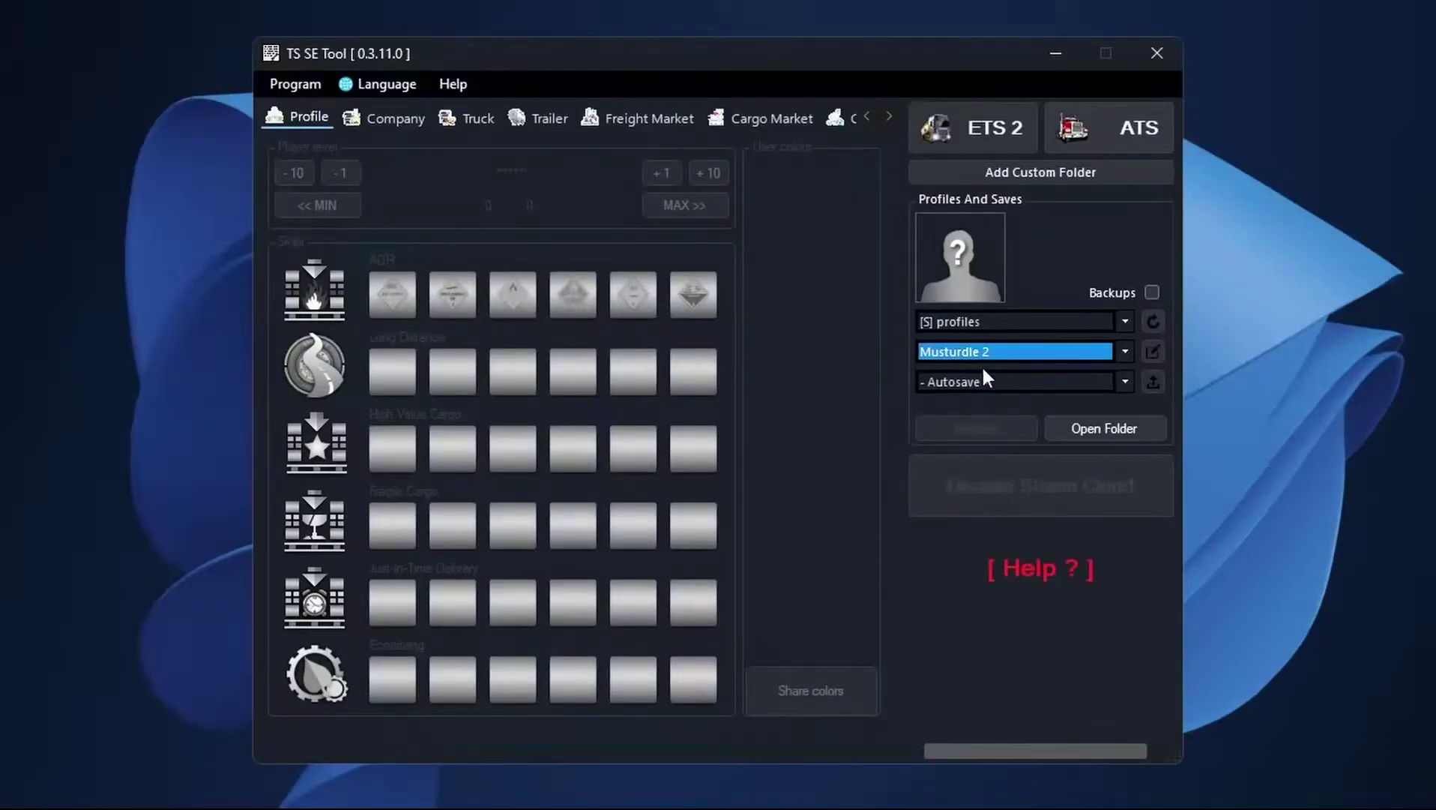
left_click(973, 350)
left_click(983, 371)
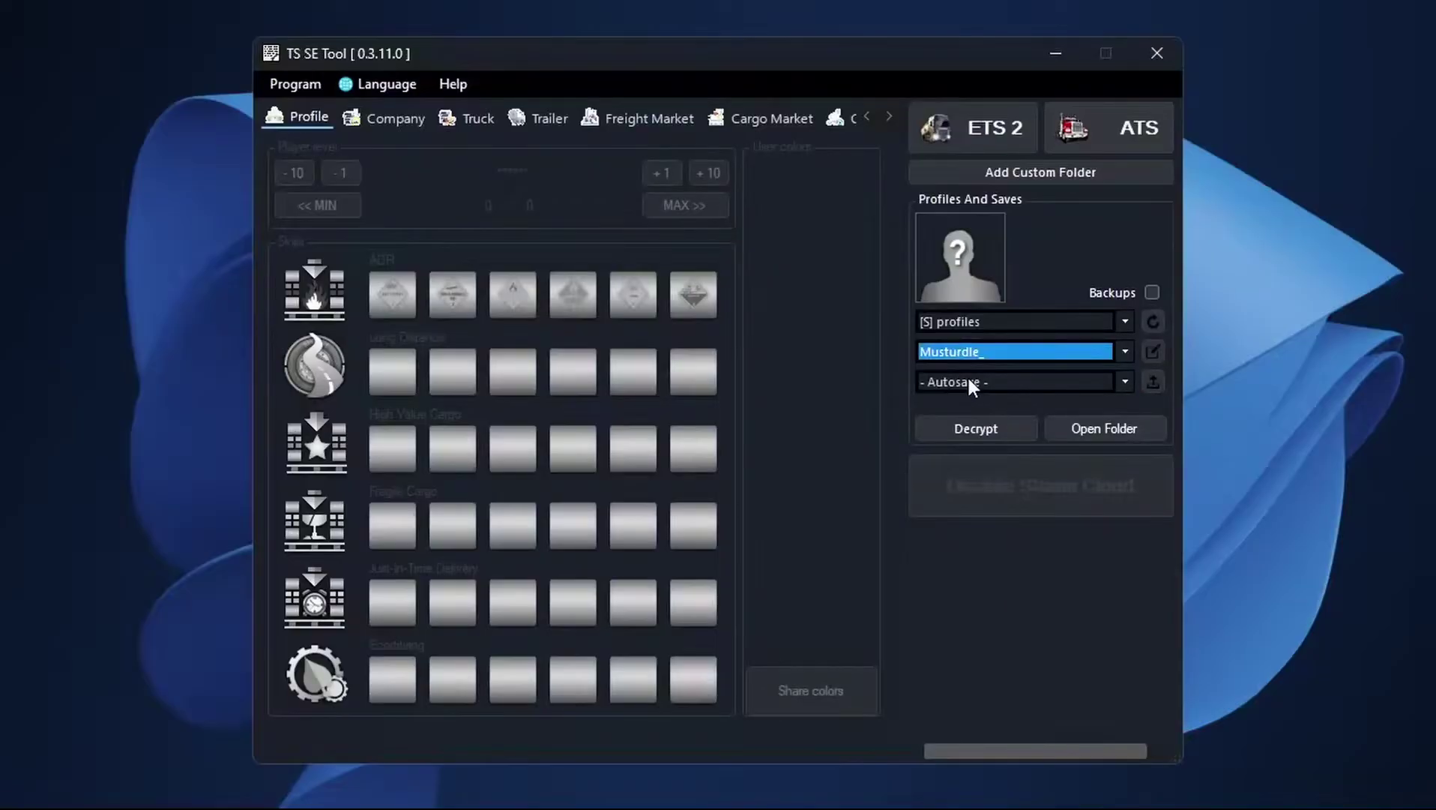
Reselect the Autosave save of the main profile and decrypt it
left_click(968, 379)
left_click(972, 601)
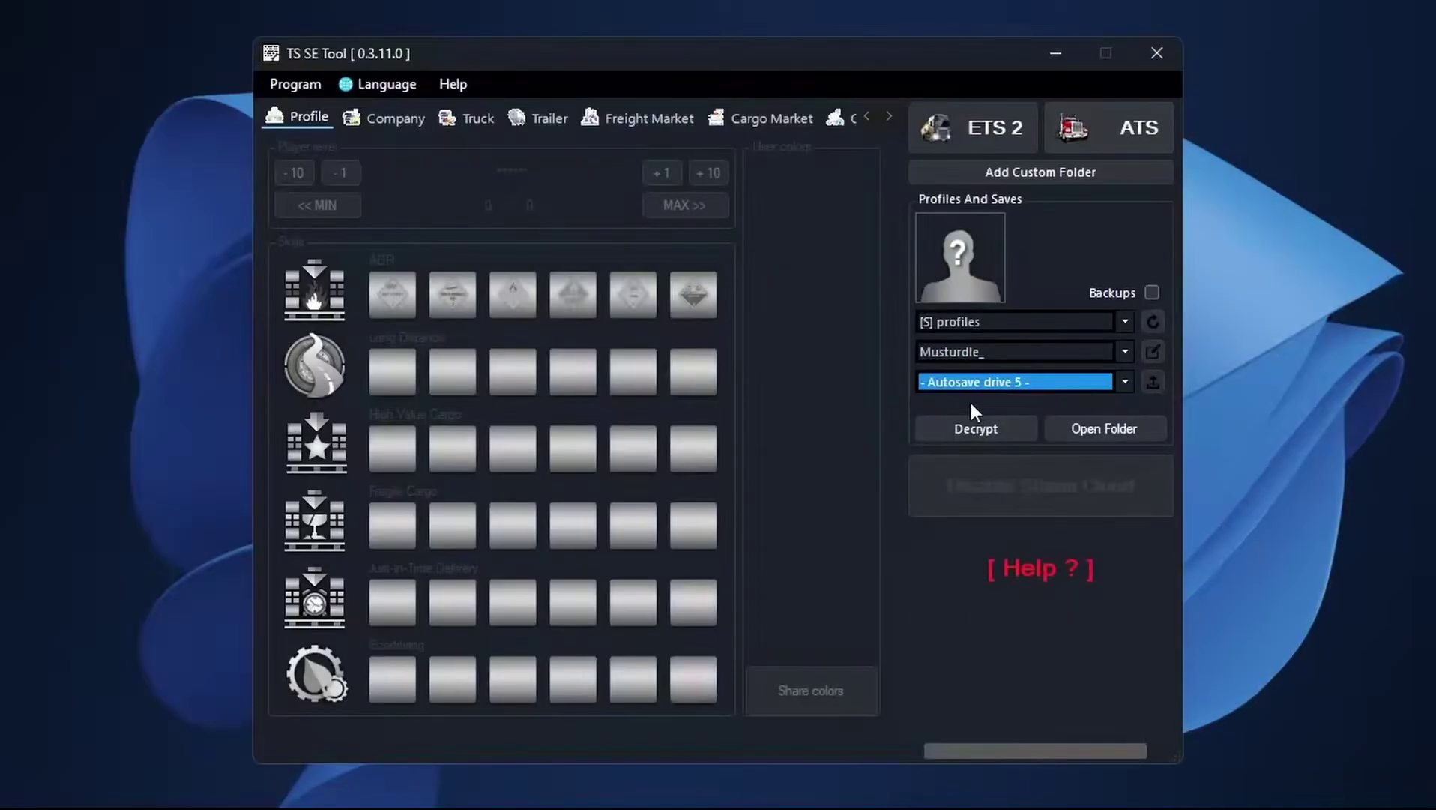
left_click(953, 384)
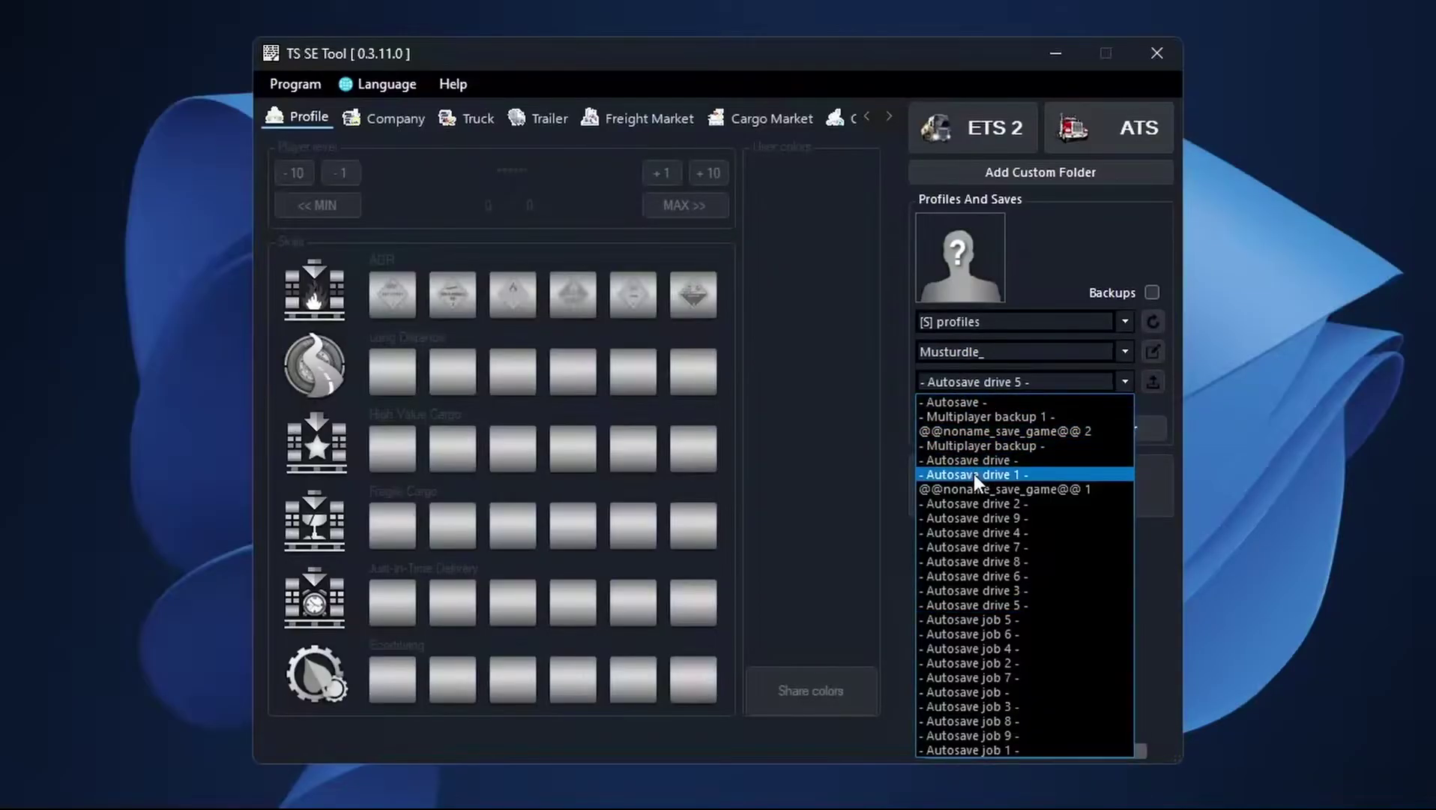
left_click(964, 404)
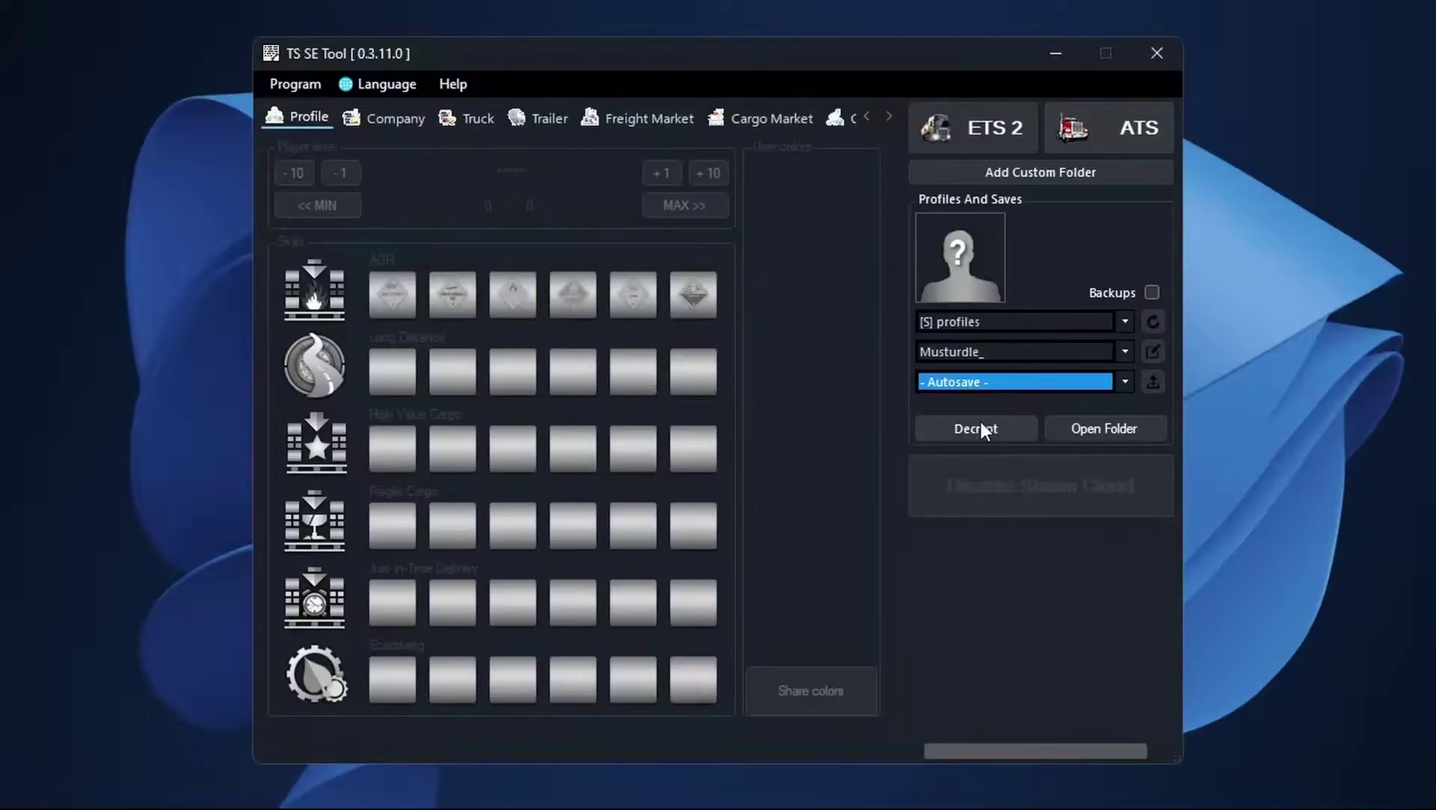
left_click(979, 426)
Open the Autosave save's folder and open the newly decrypted game.sii in Notepad
left_click(1063, 431)
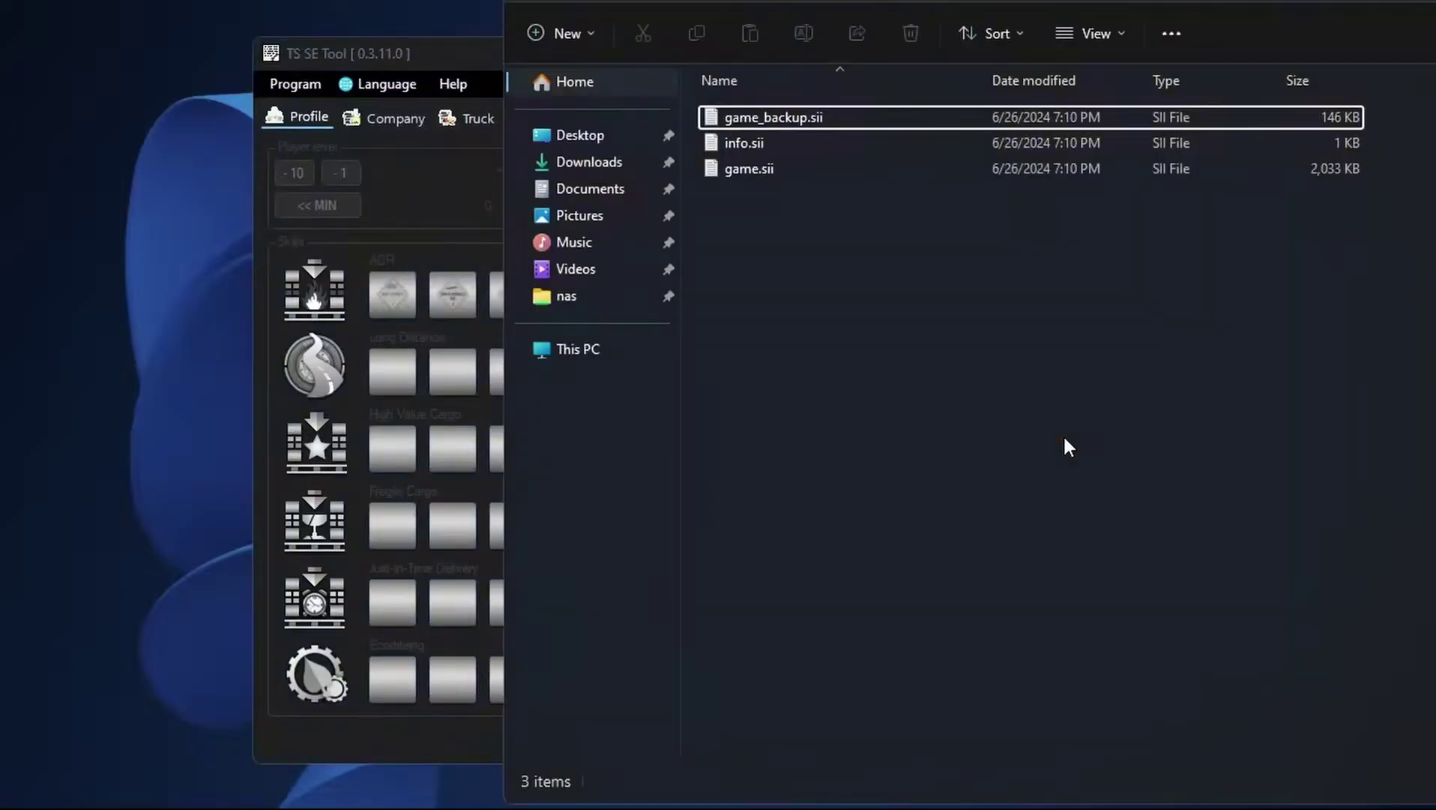
left_click(764, 176)
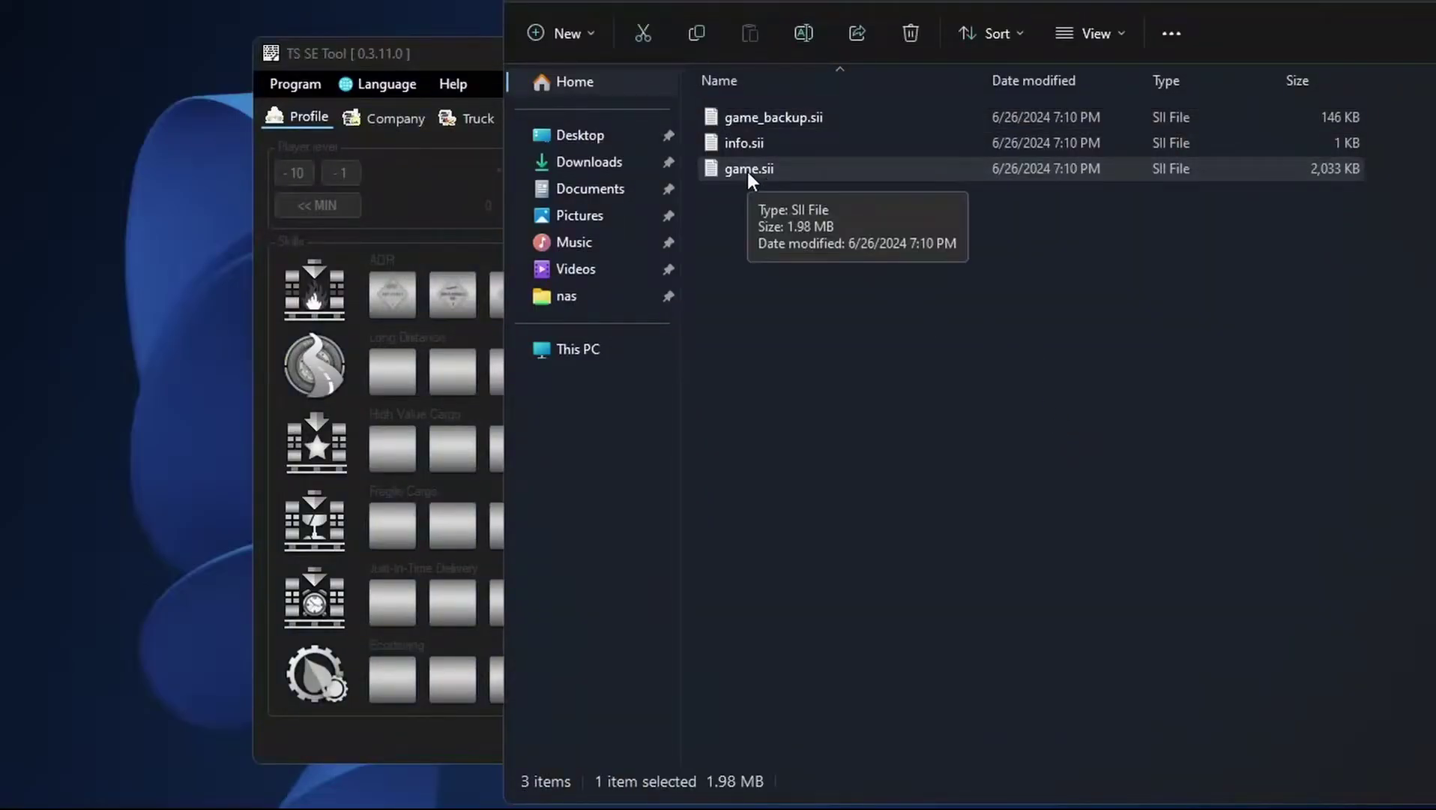
double_click(747, 171)
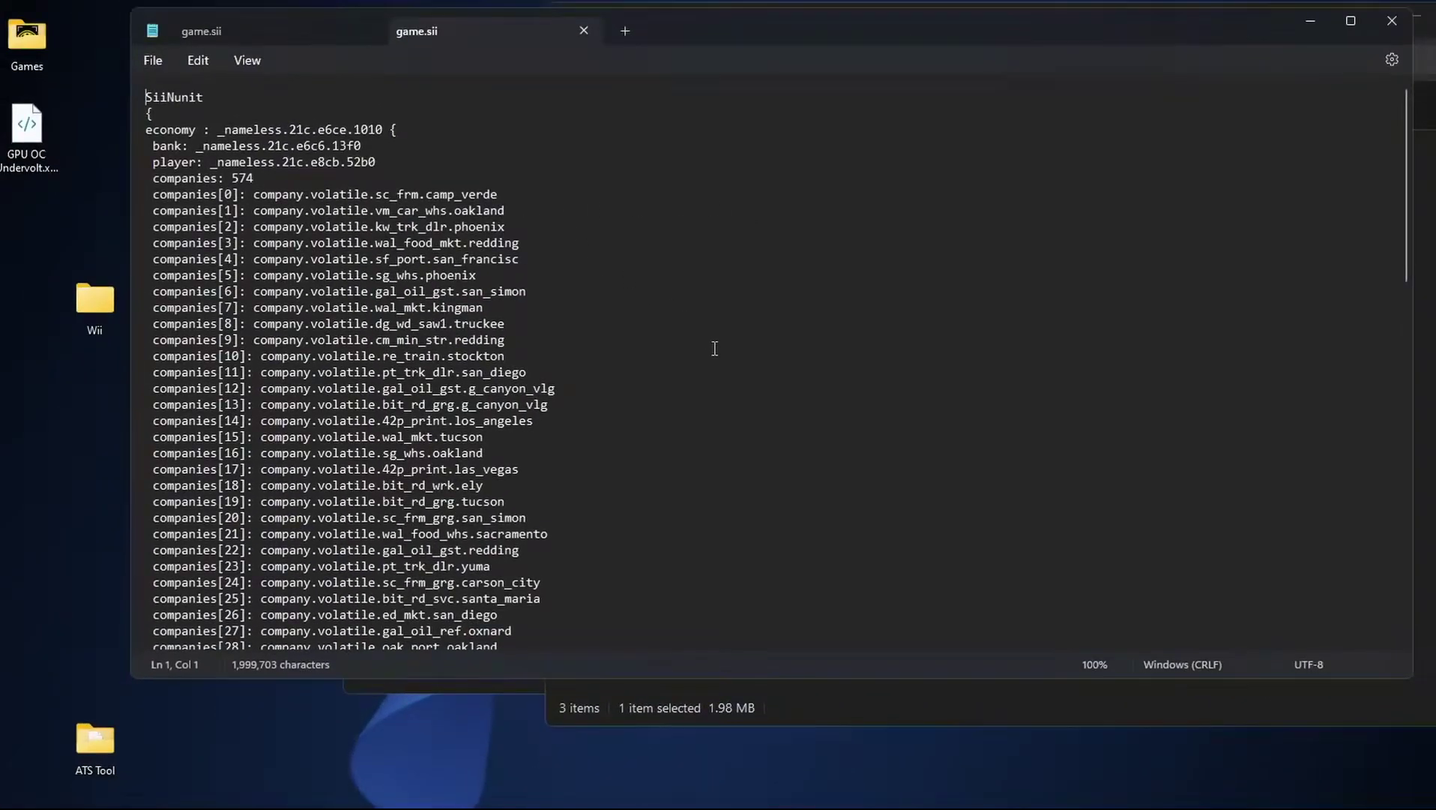
Search game.sii for 743291 to locate the money_account entry in the bank block
key("ctrl+f")
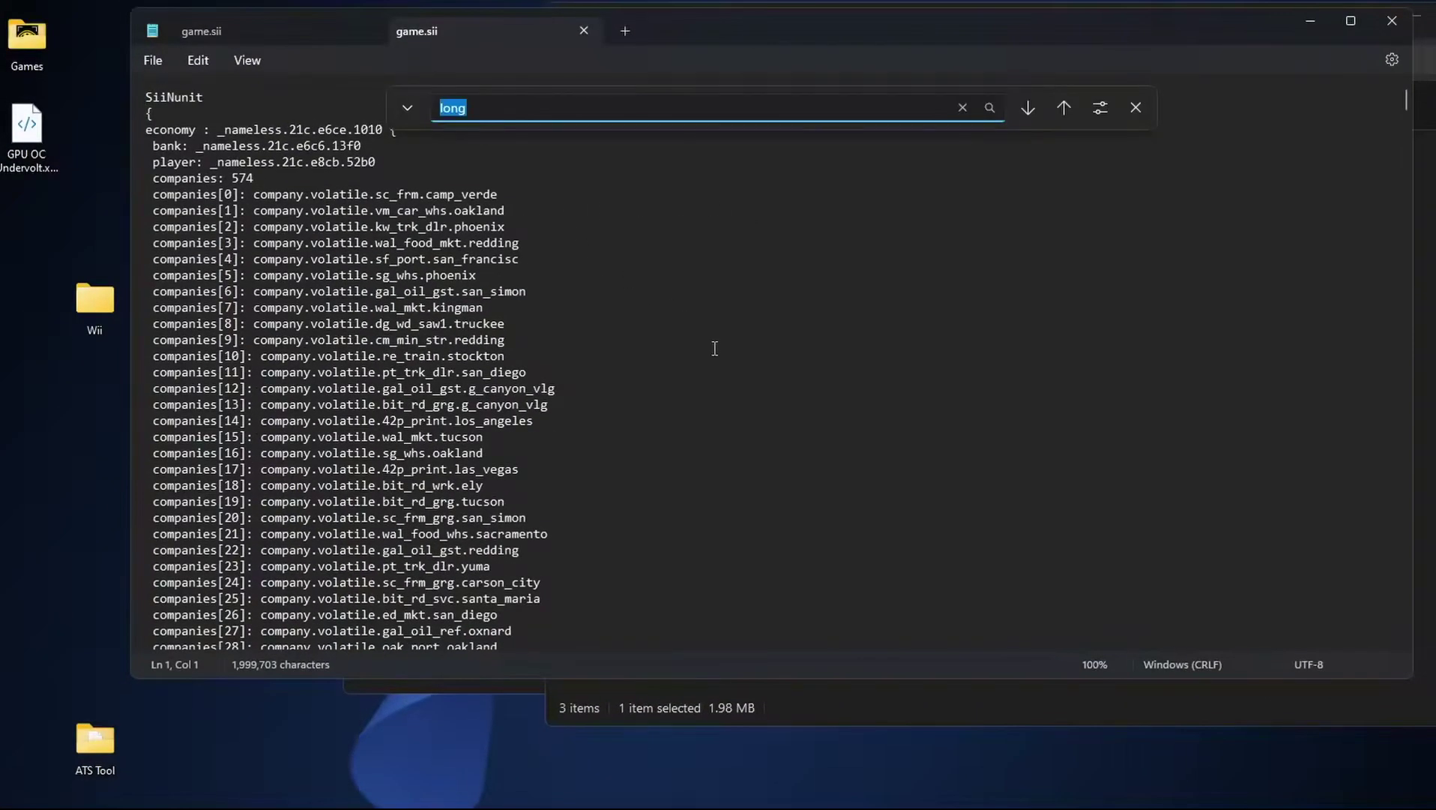
key("BackSpace")
type("743291")
key("Return")
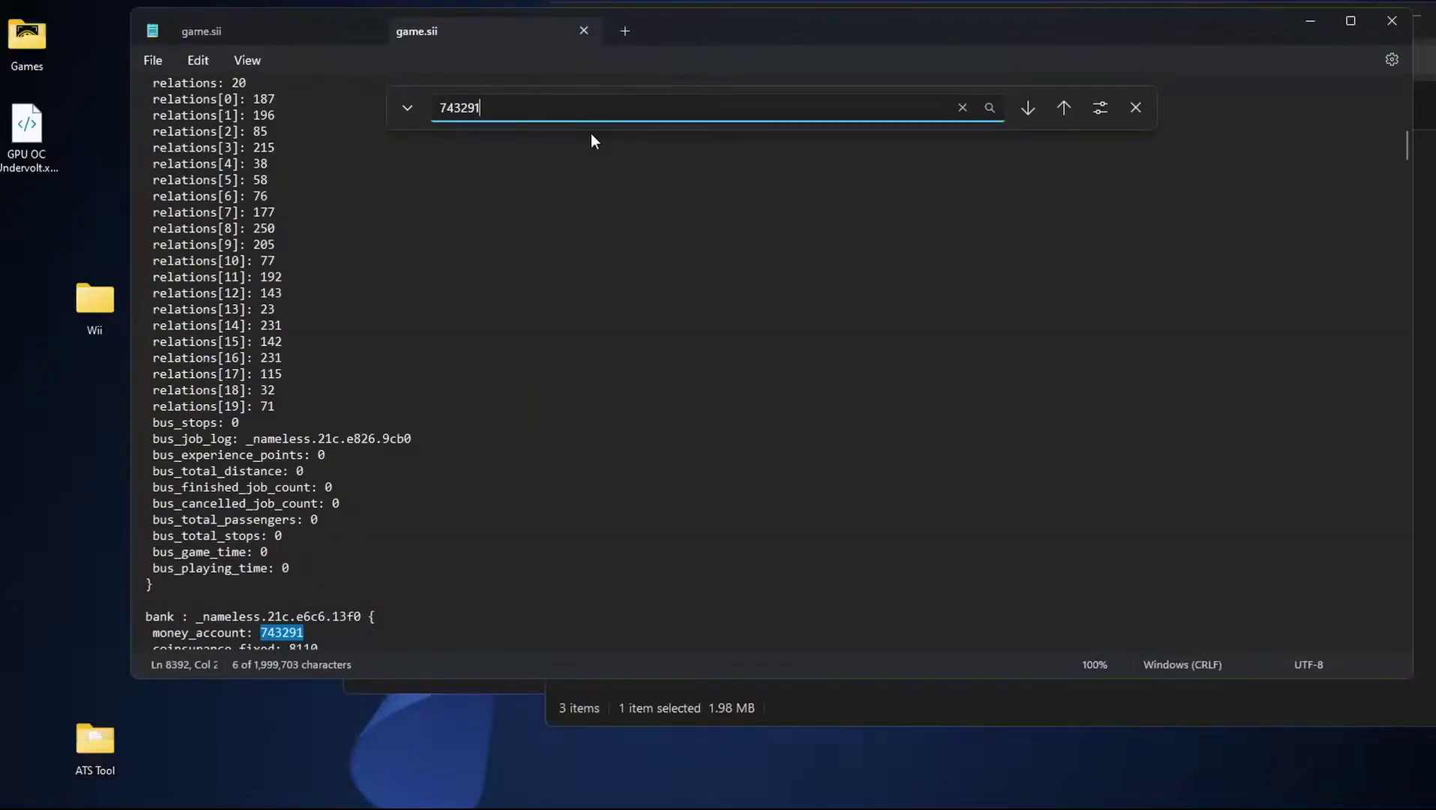
scroll(590, 375, "down", 5)
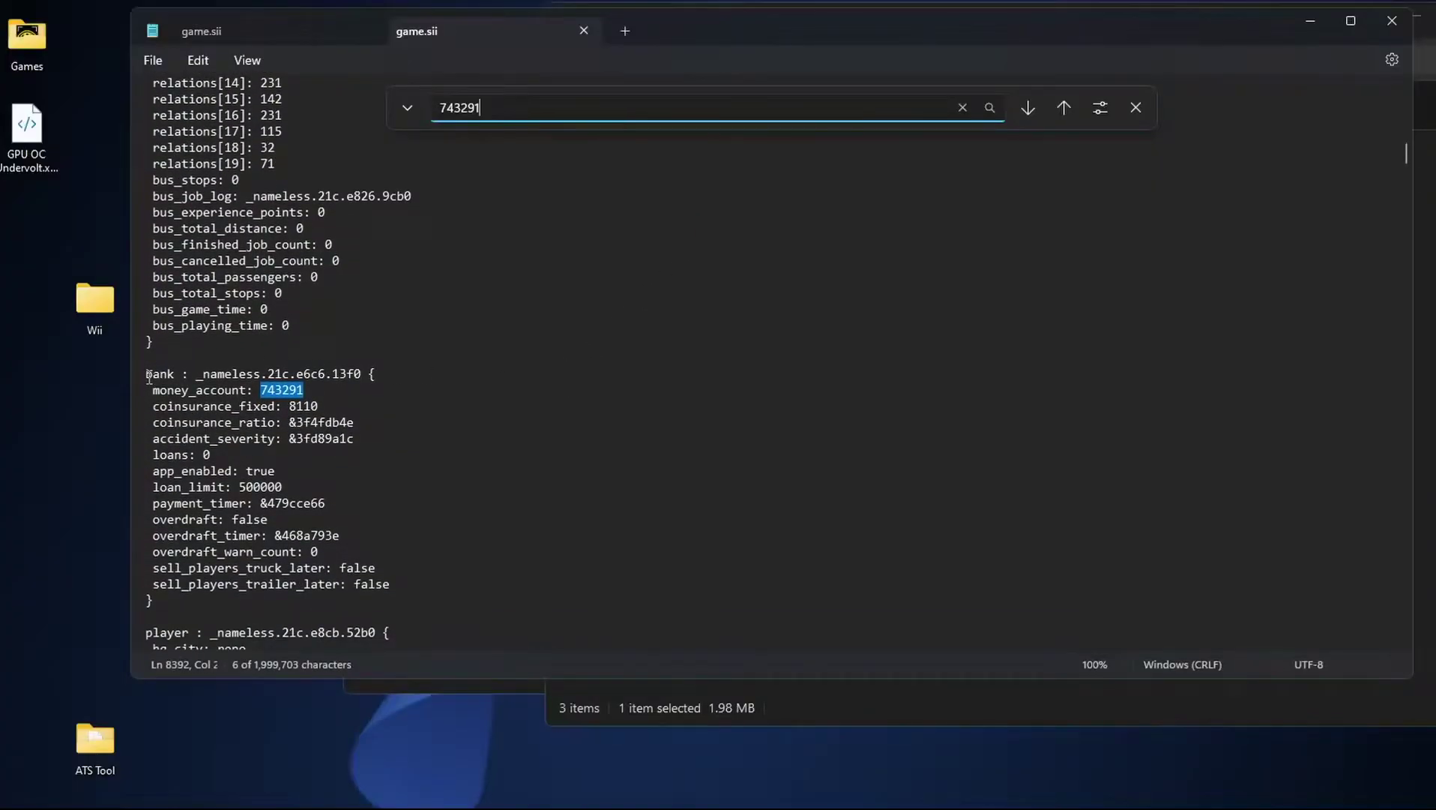
left_click_drag(146, 374, 275, 373)
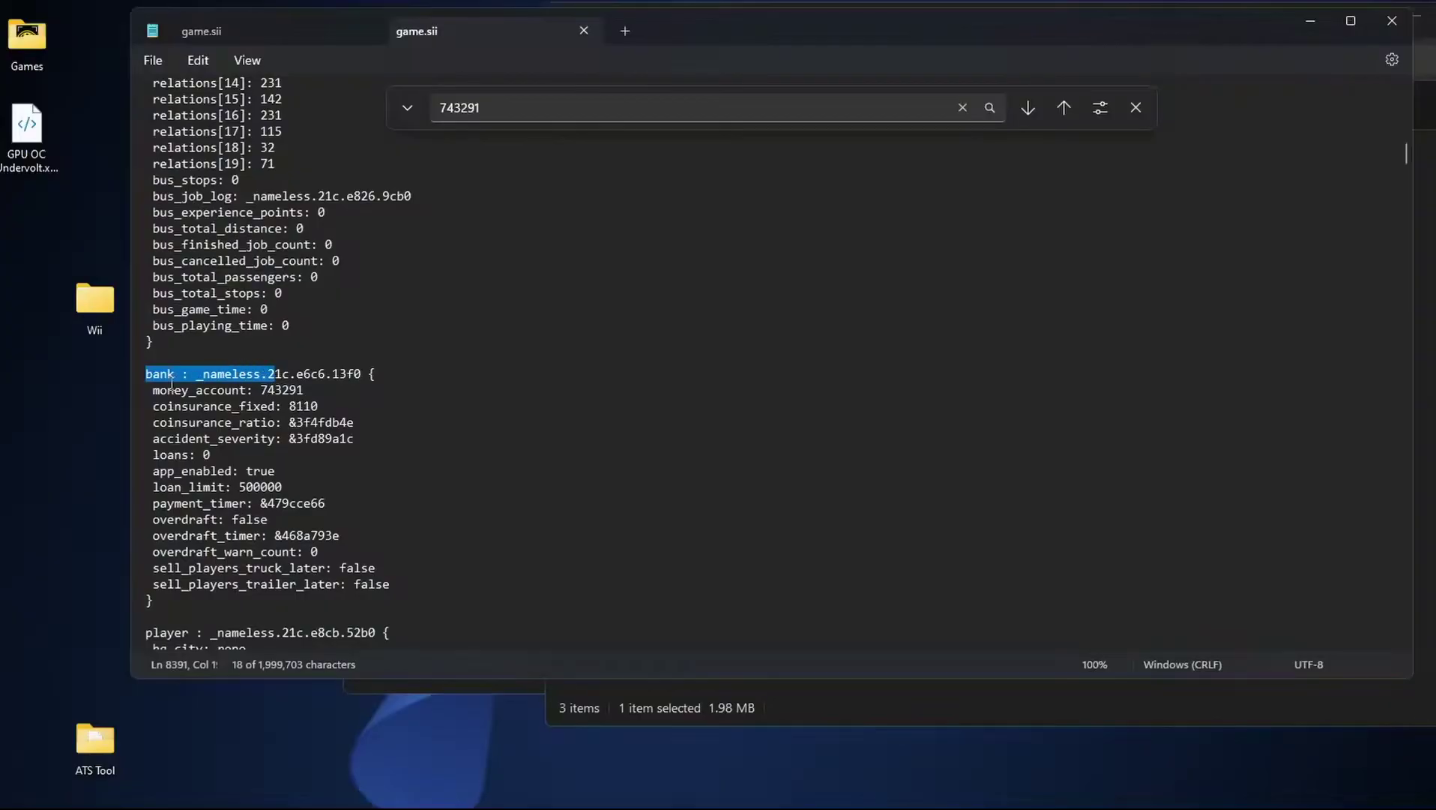
left_click_drag(152, 391, 278, 392)
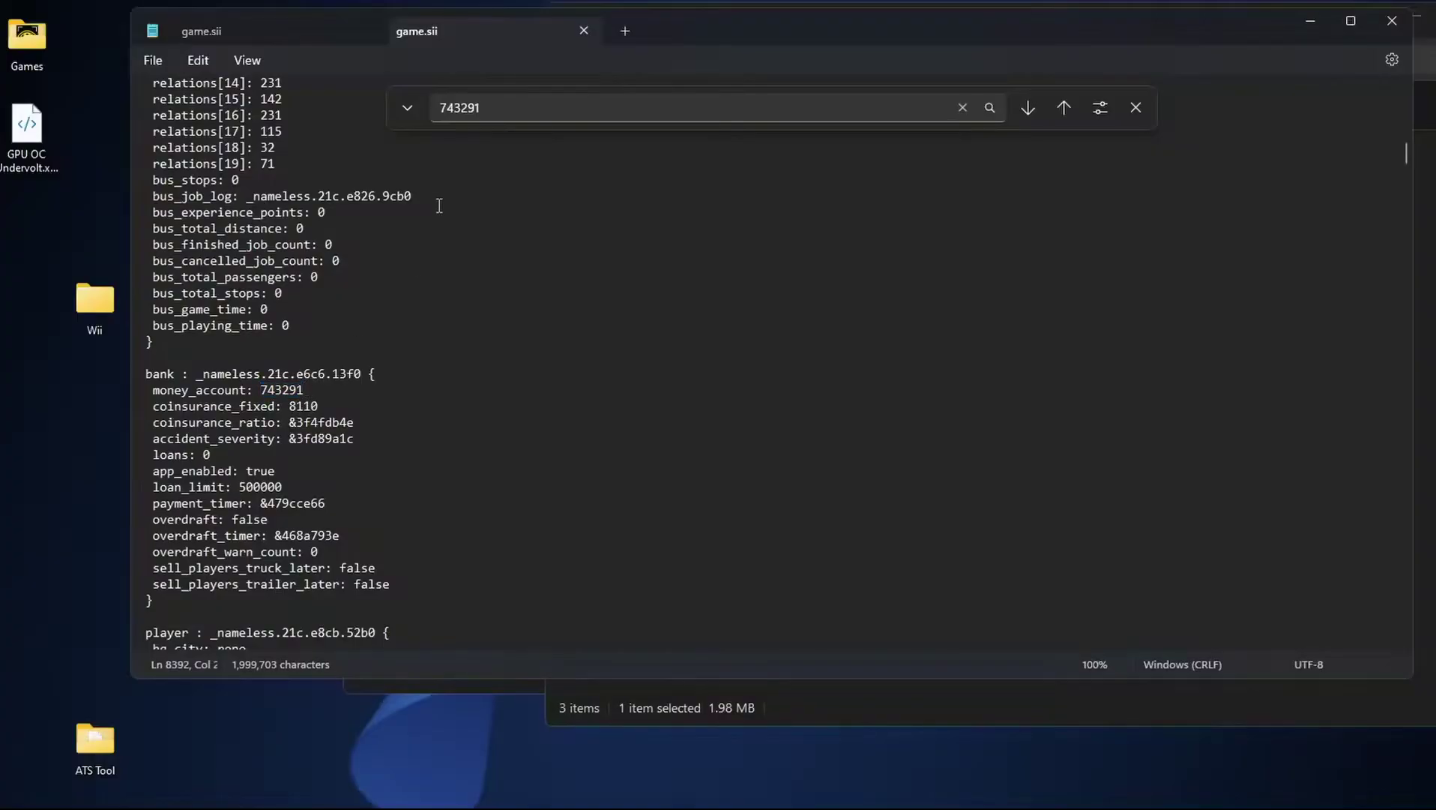
Search game.sii for "money" and cycle backward through the matches to the money_account entry in the bank block
left_click(506, 107)
key("ctrl+a")
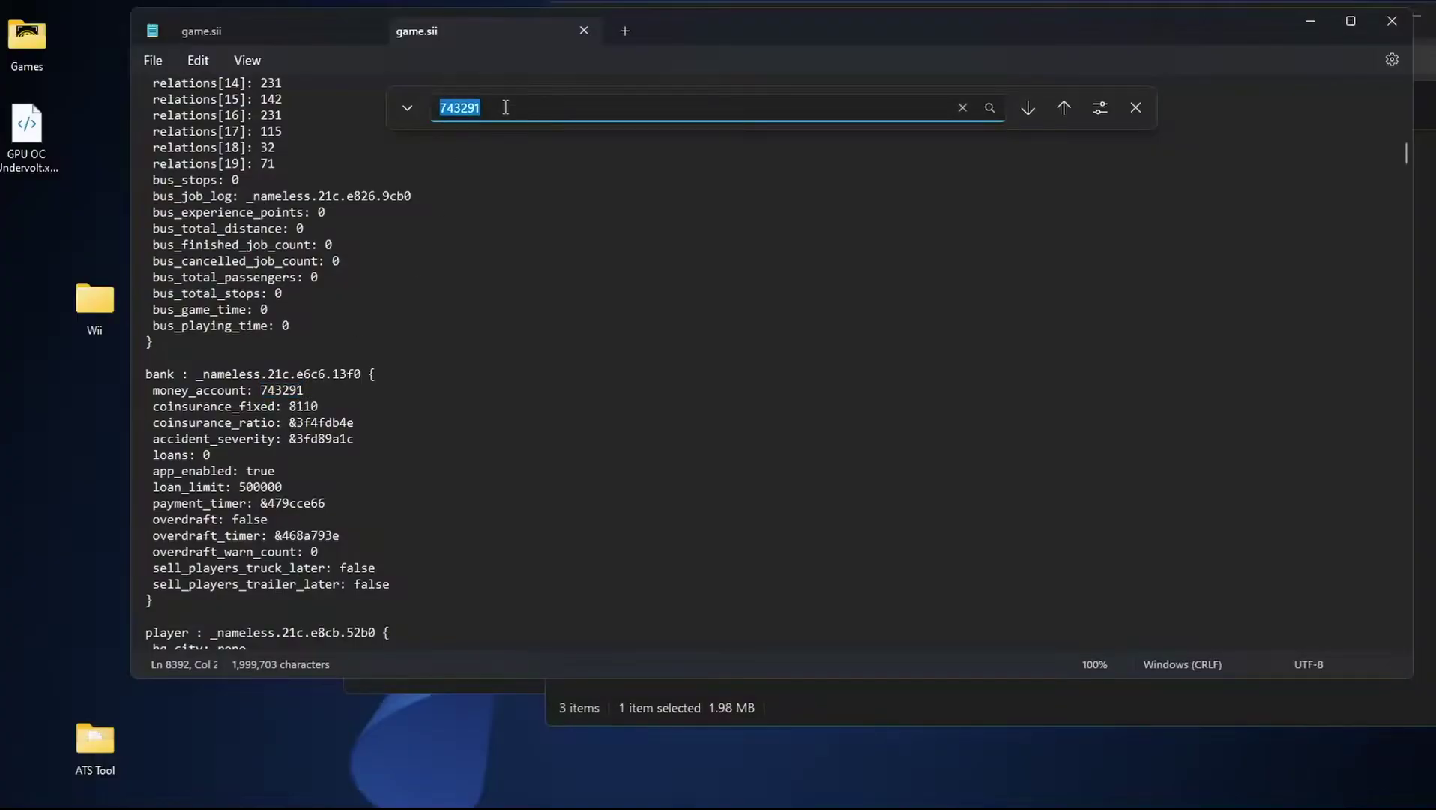
type("money")
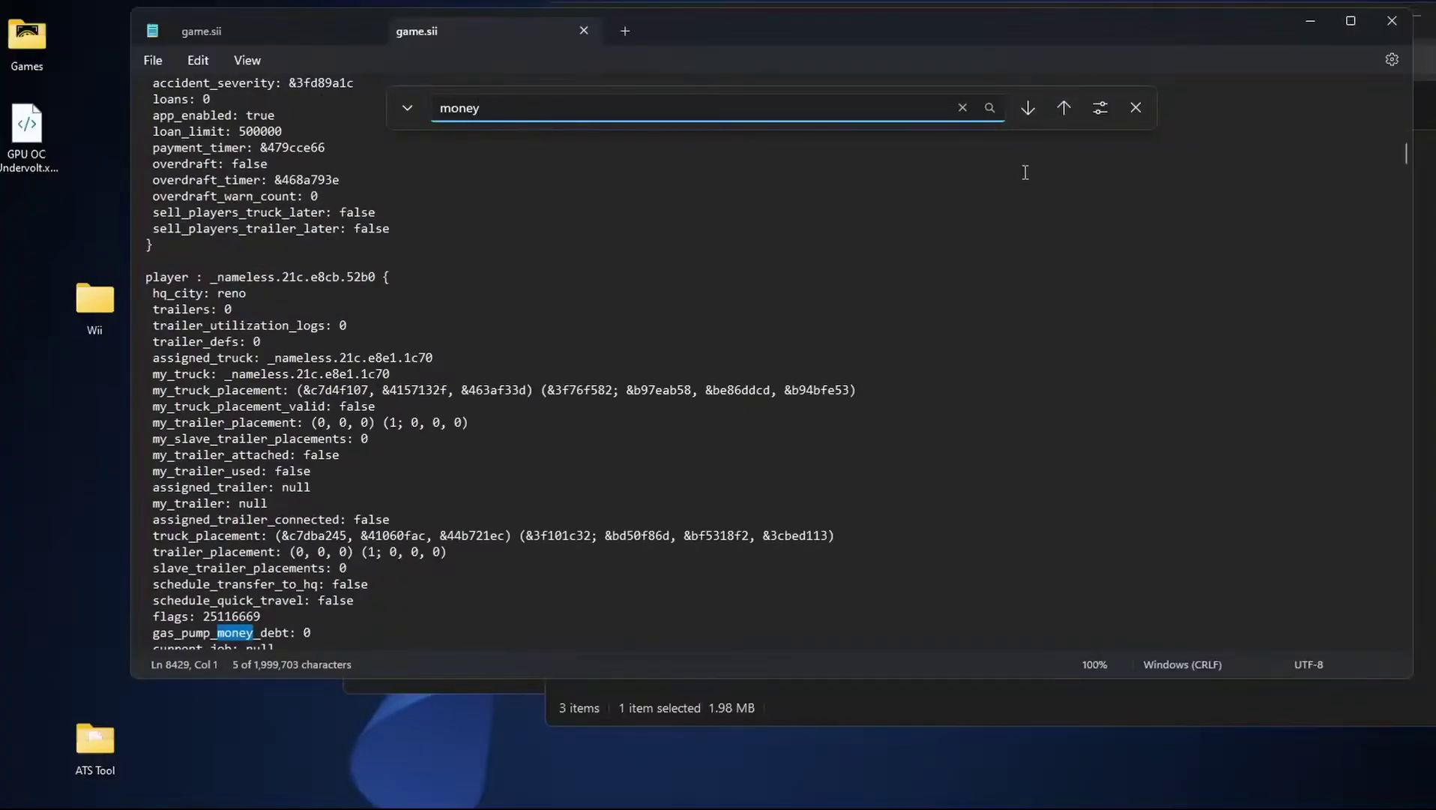
left_click(1064, 108)
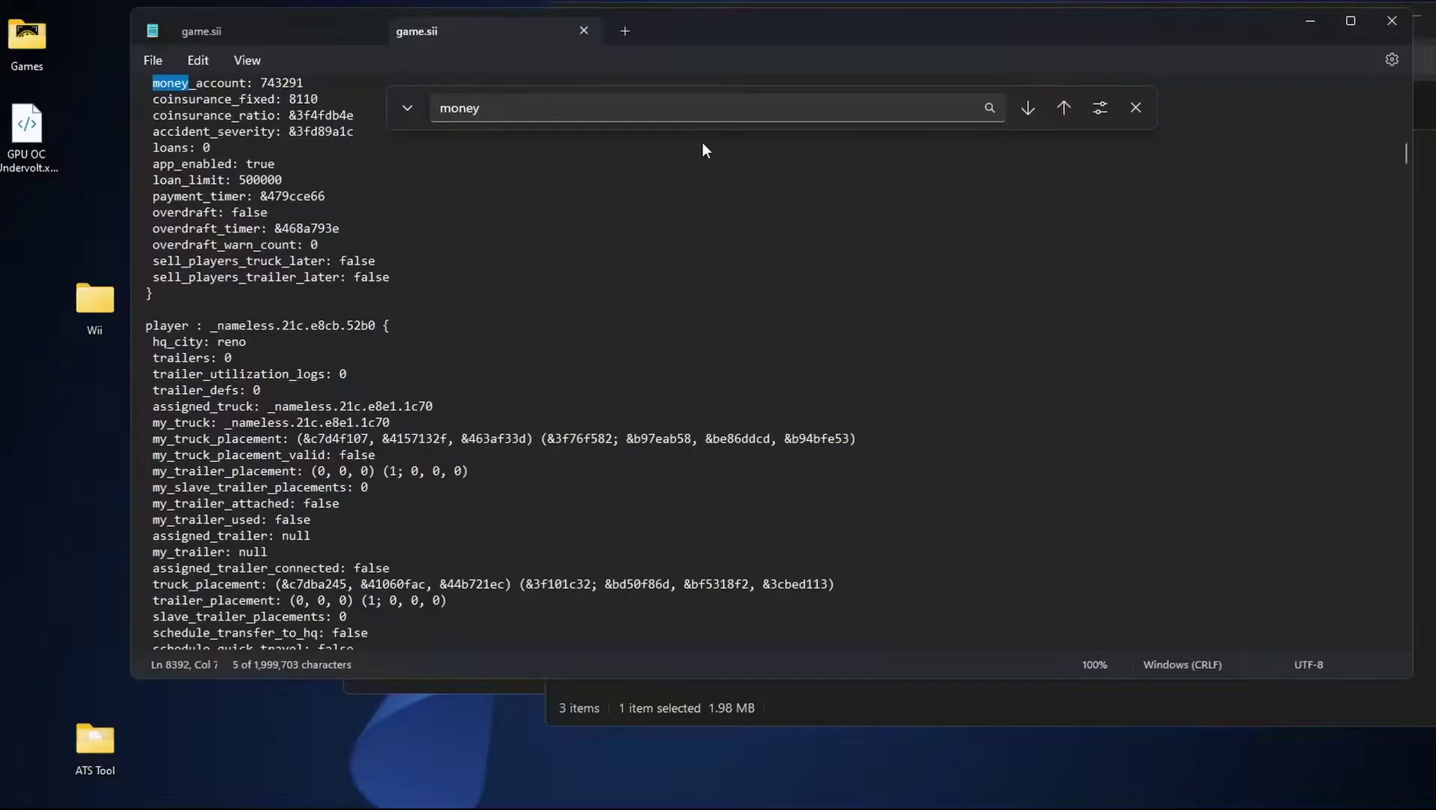
left_click(1063, 107)
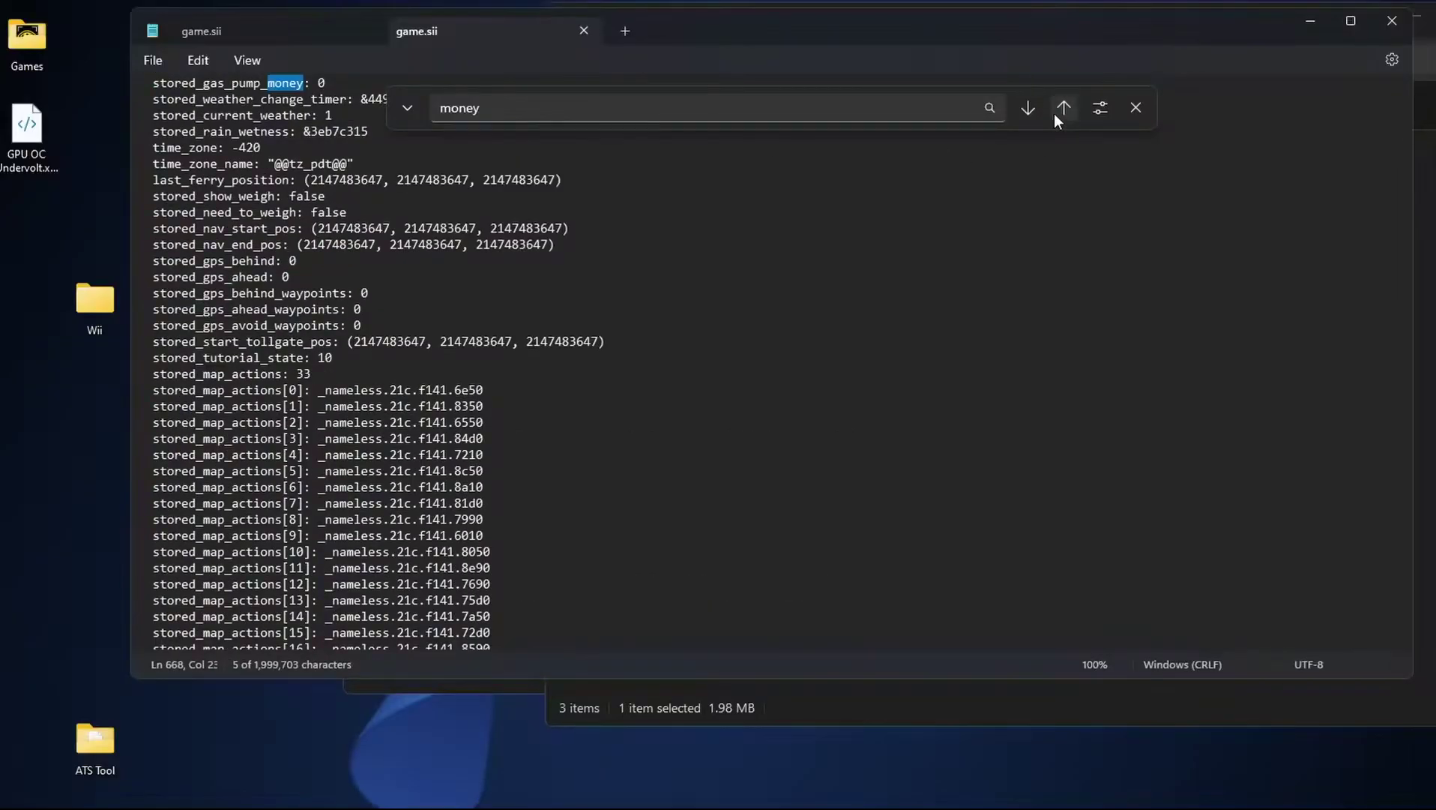
left_click(1060, 113)
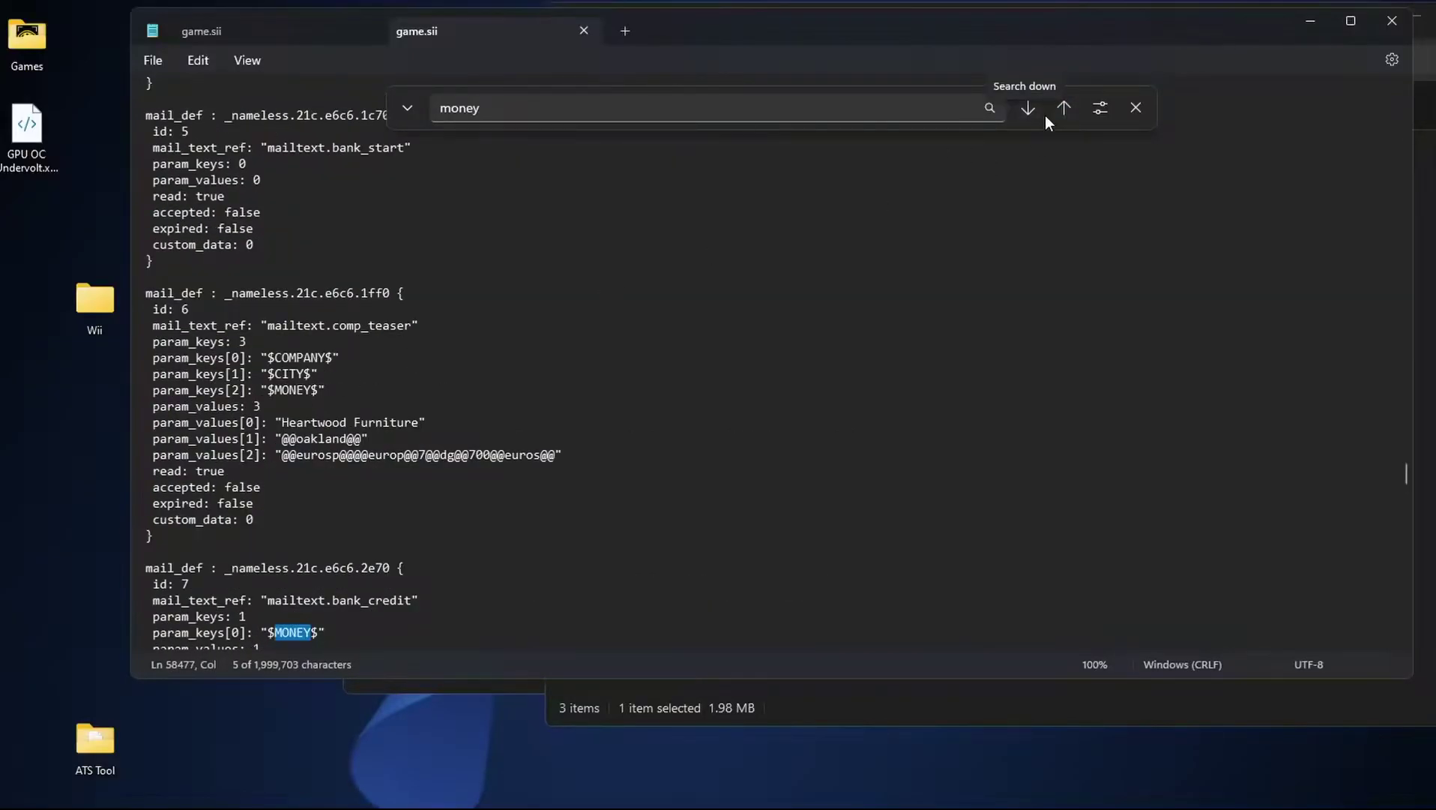
left_click(1064, 107)
left_click(1072, 111)
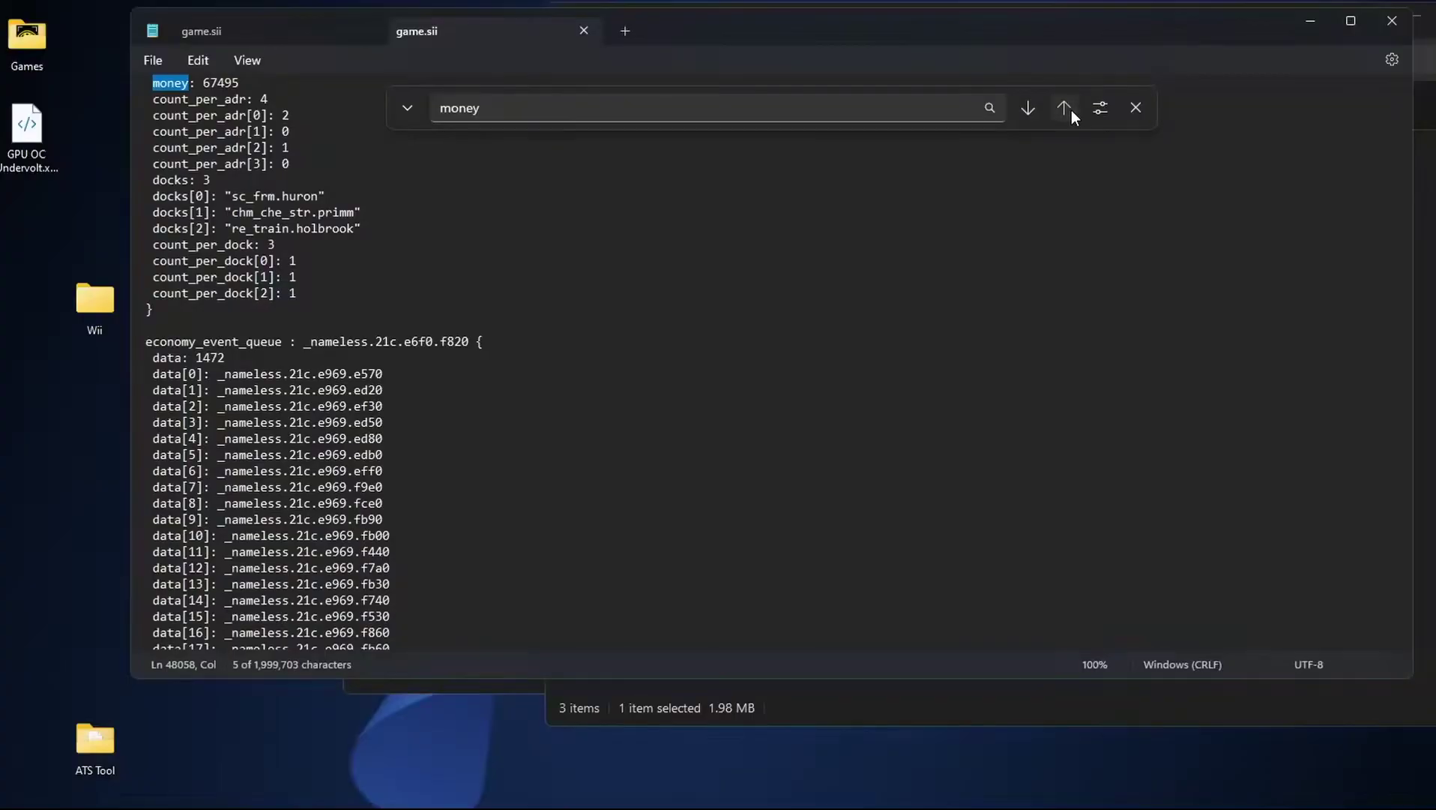
left_click(1065, 108)
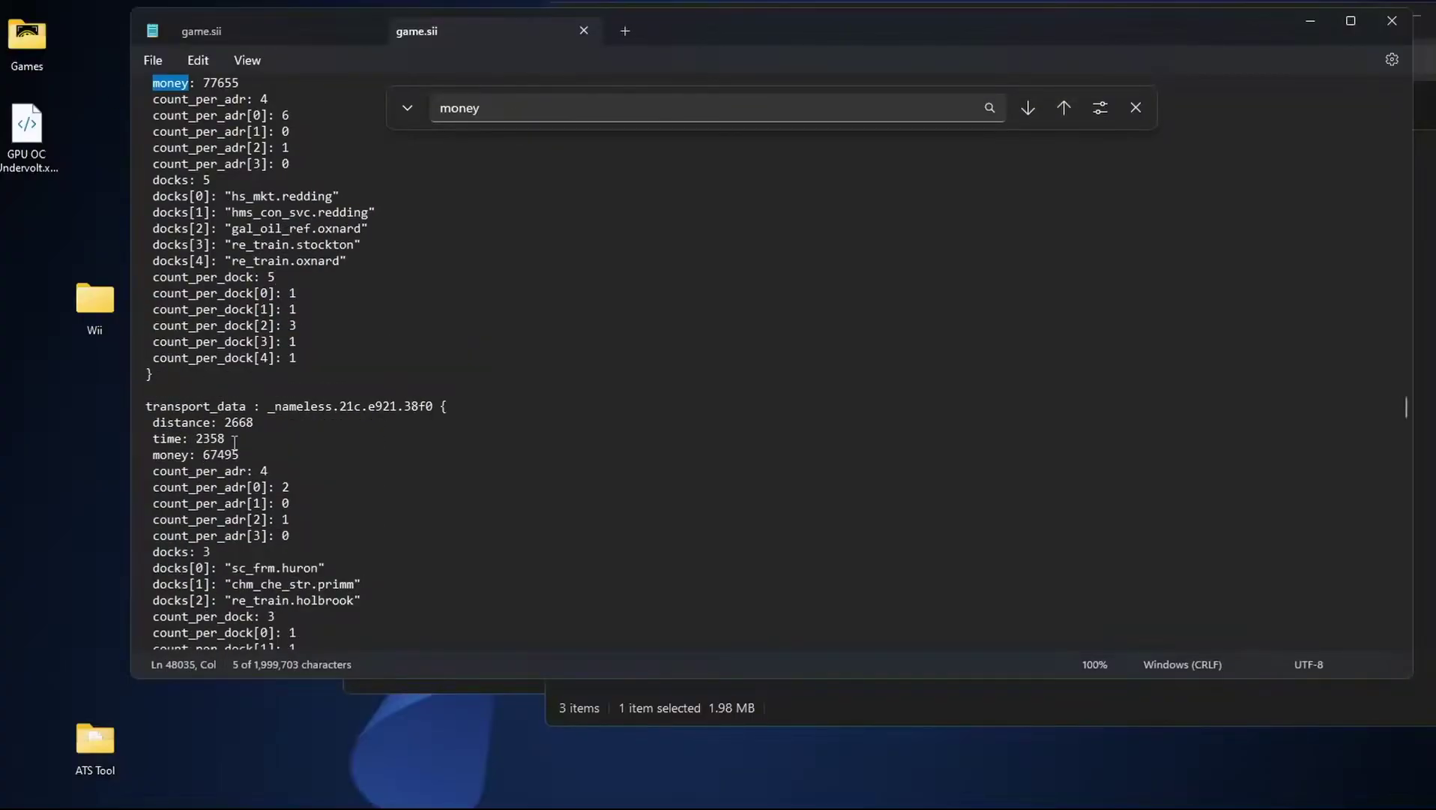
left_click(1064, 108)
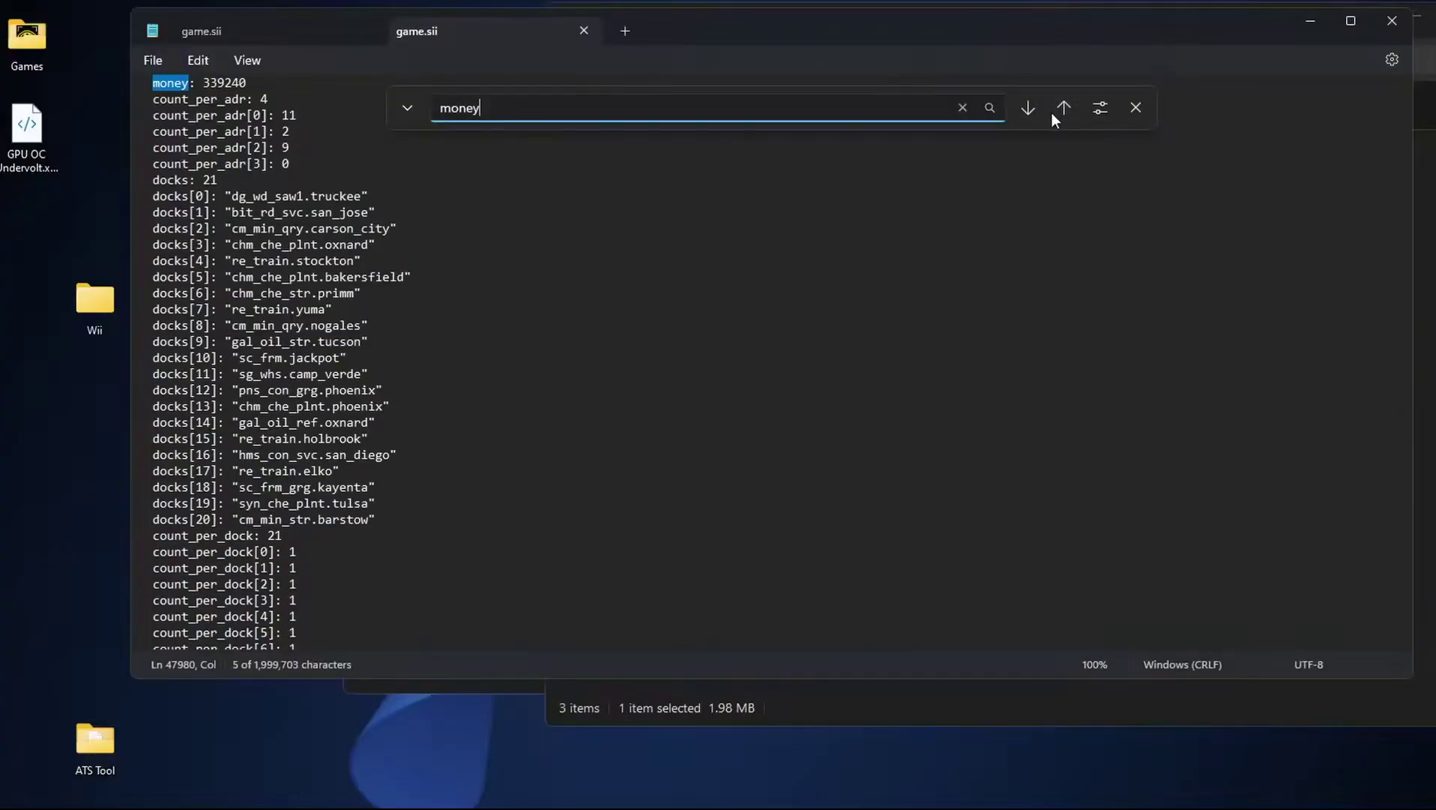
left_click(1063, 109)
left_click(1065, 109)
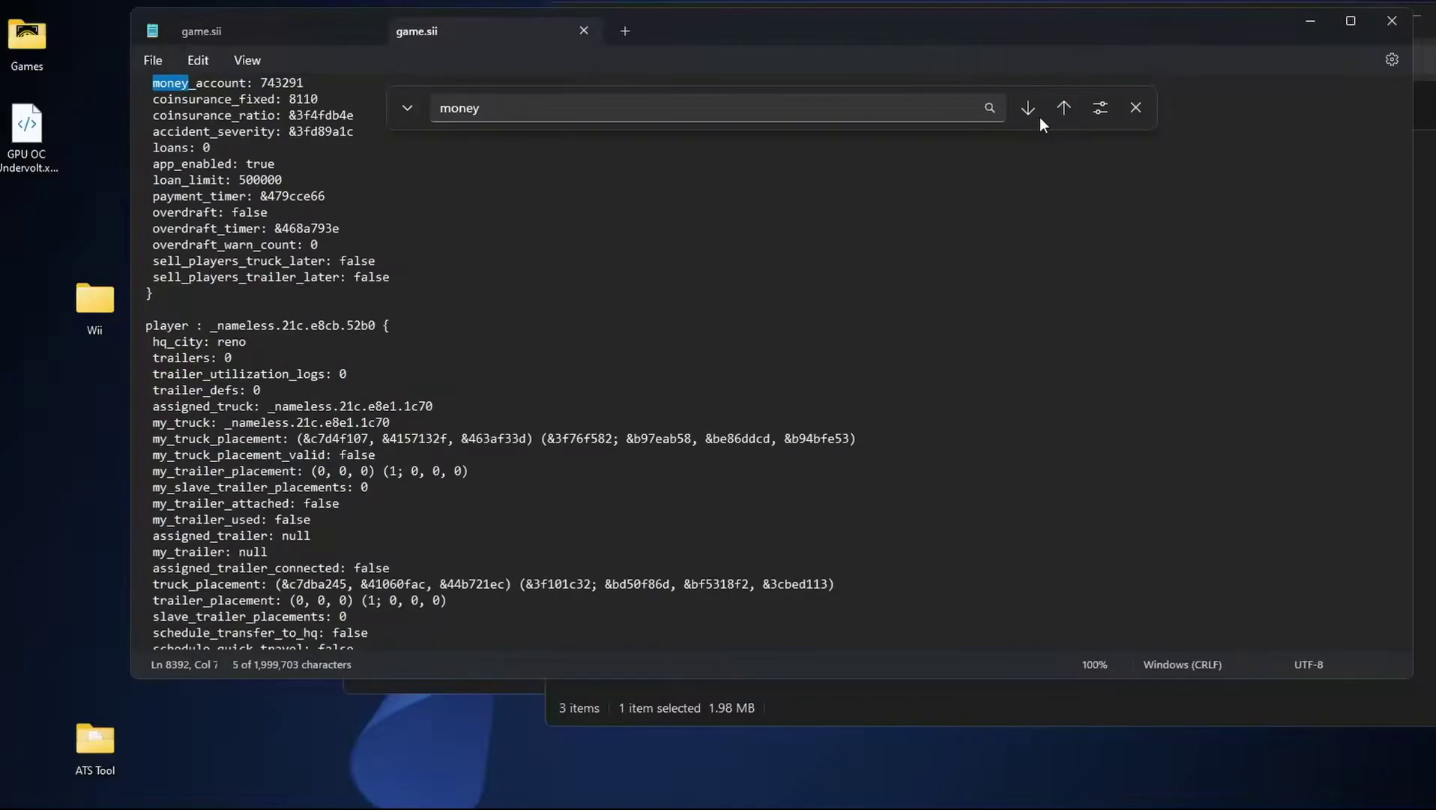
Set money_account in the bank block to 854329 and save game.sii
scroll(279, 400, "up", 3)
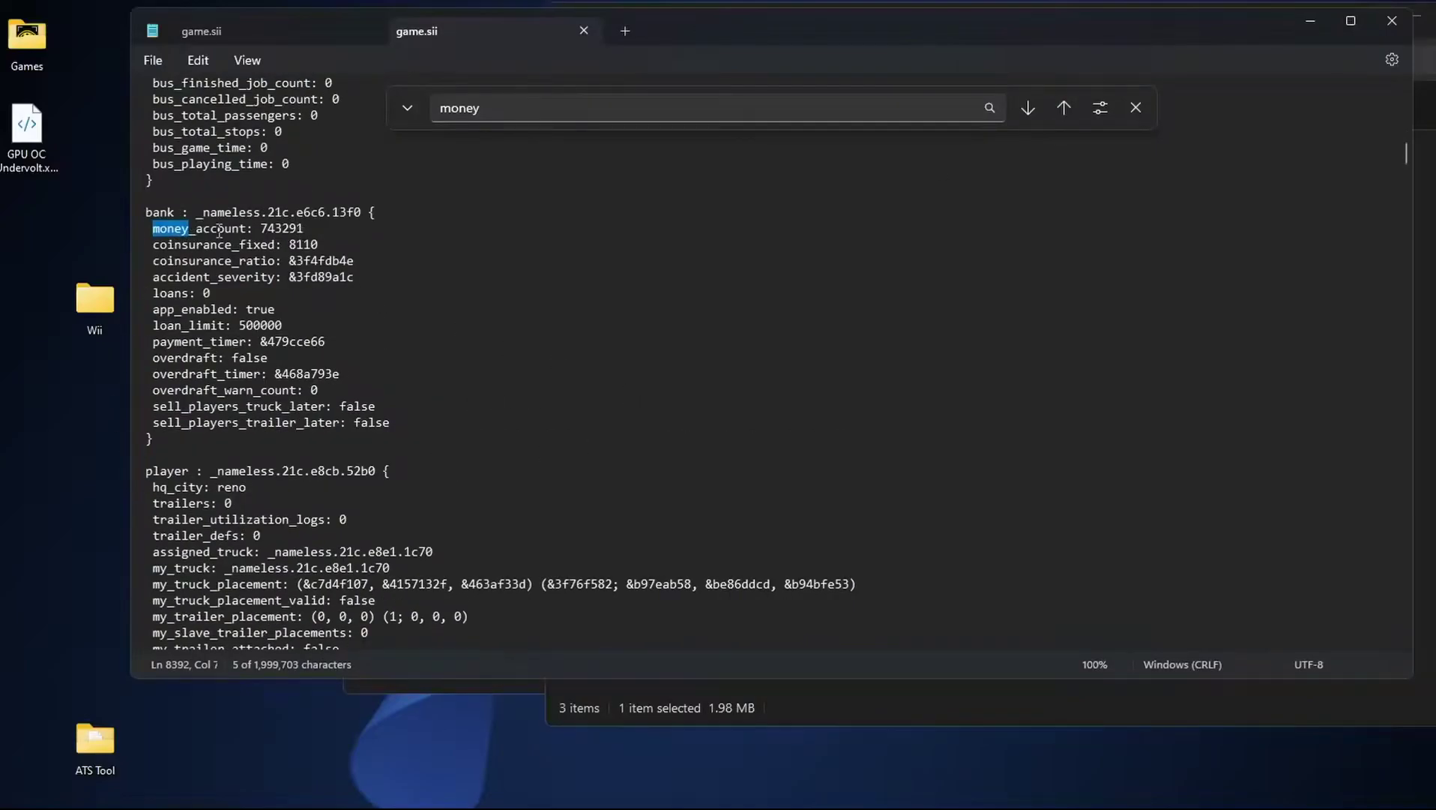
double_click(282, 228)
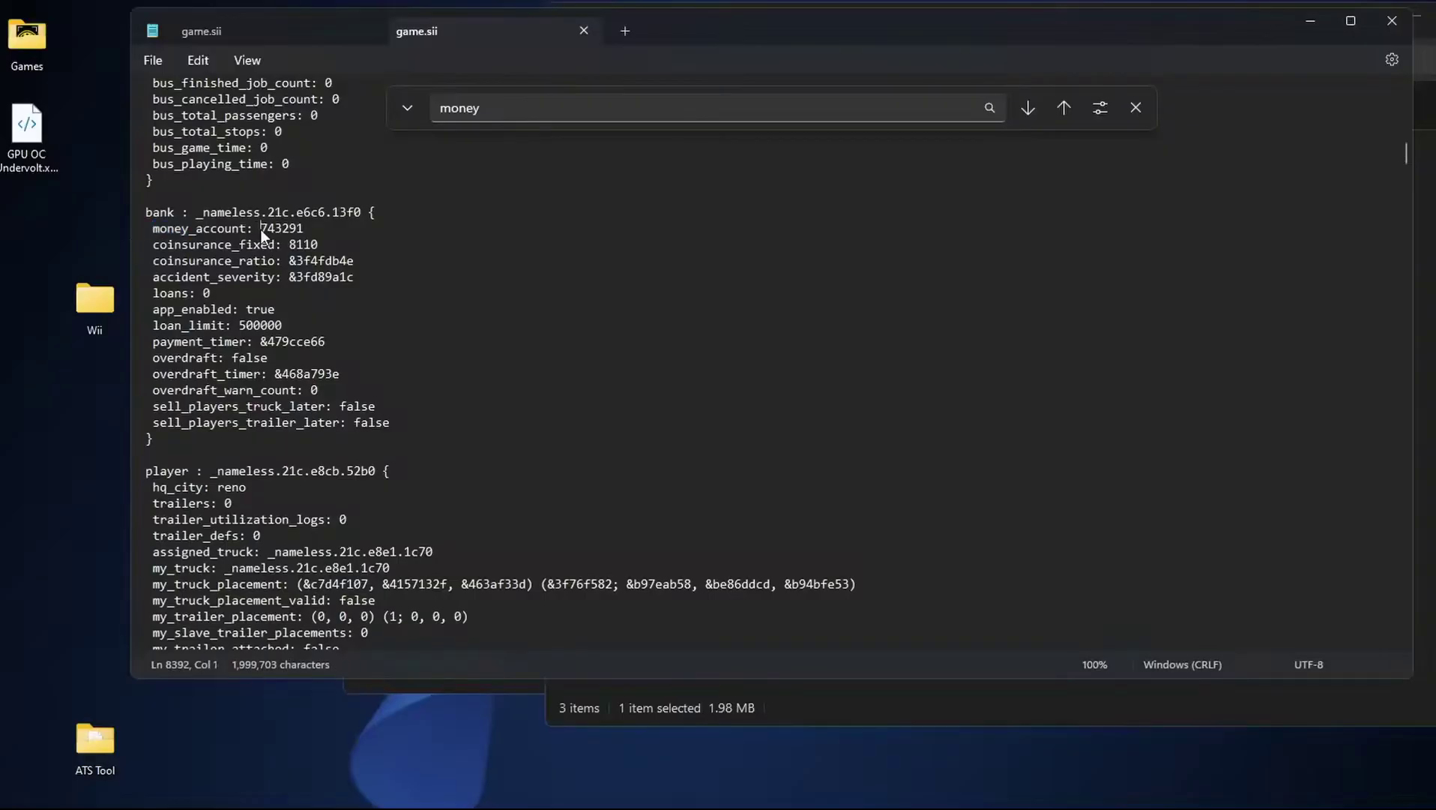
left_click(320, 230)
key("BackSpace")
key("BackSpace")
key("BackSpace")
key("BackSpace")
key("BackSpace")
key("BackSpace")
type("85432")
left_click(150, 56)
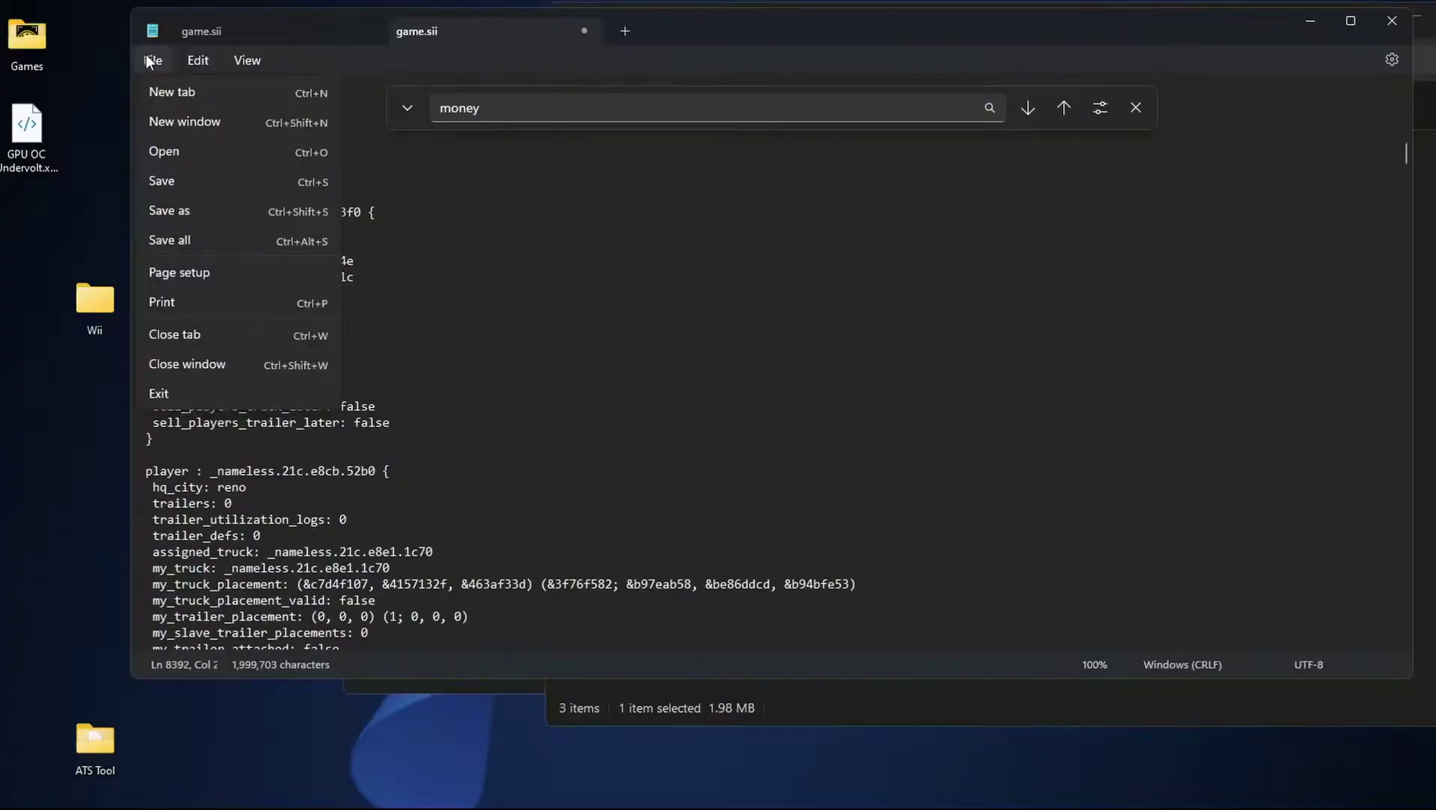
left_click(184, 173)
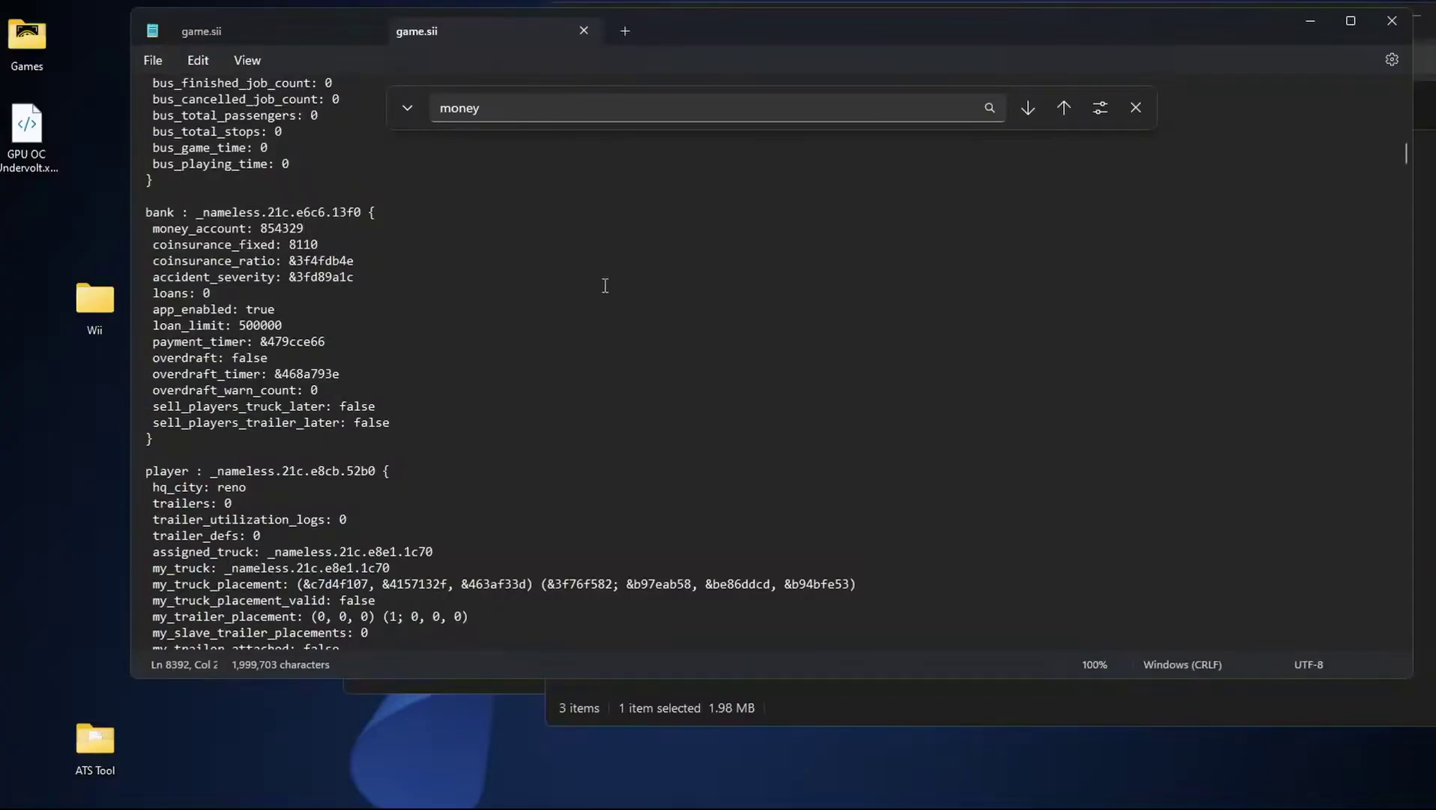
Close Notepad and the save folder window, and exit TS SE Tool, confirming the closure
left_click(1397, 25)
left_click(1416, 15)
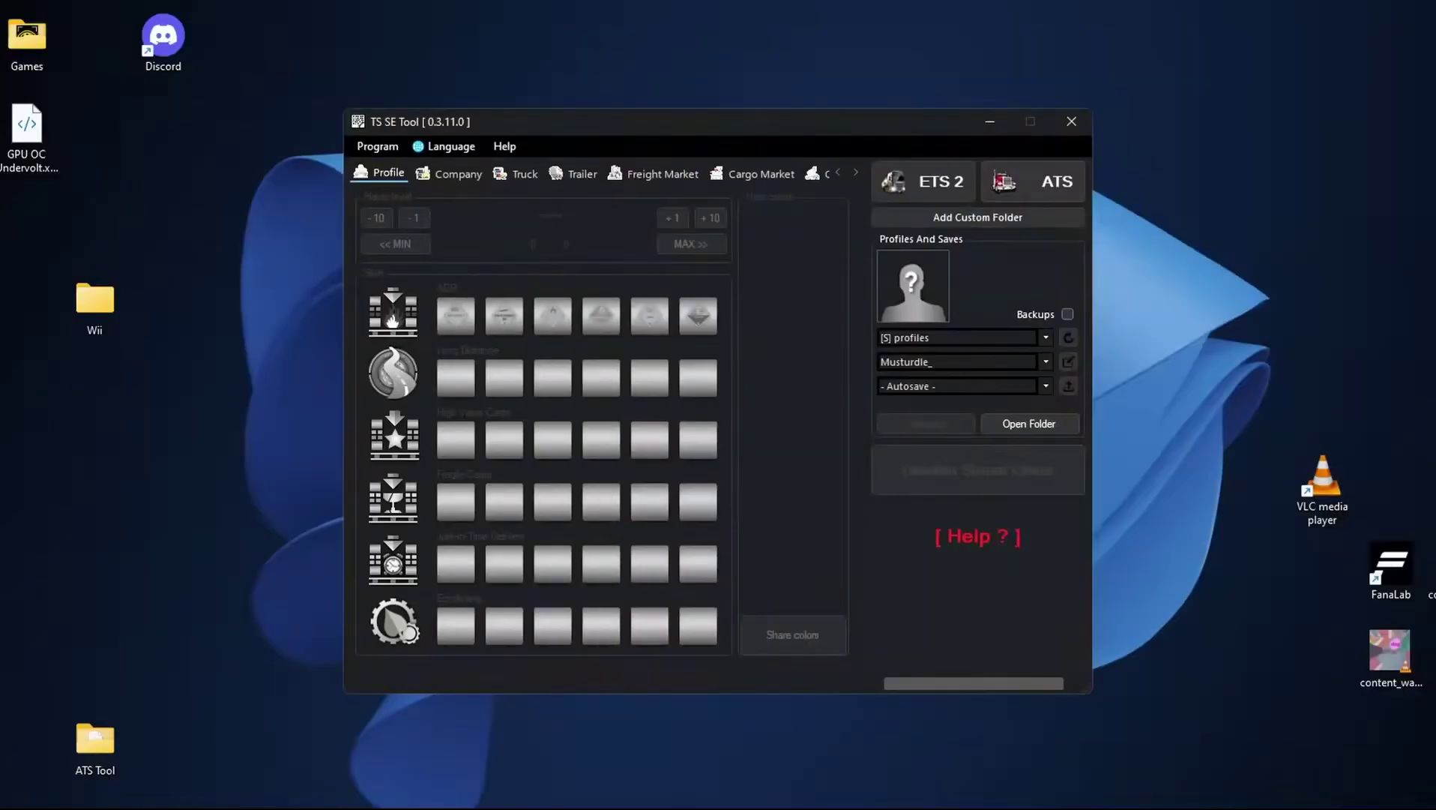
left_click(1072, 121)
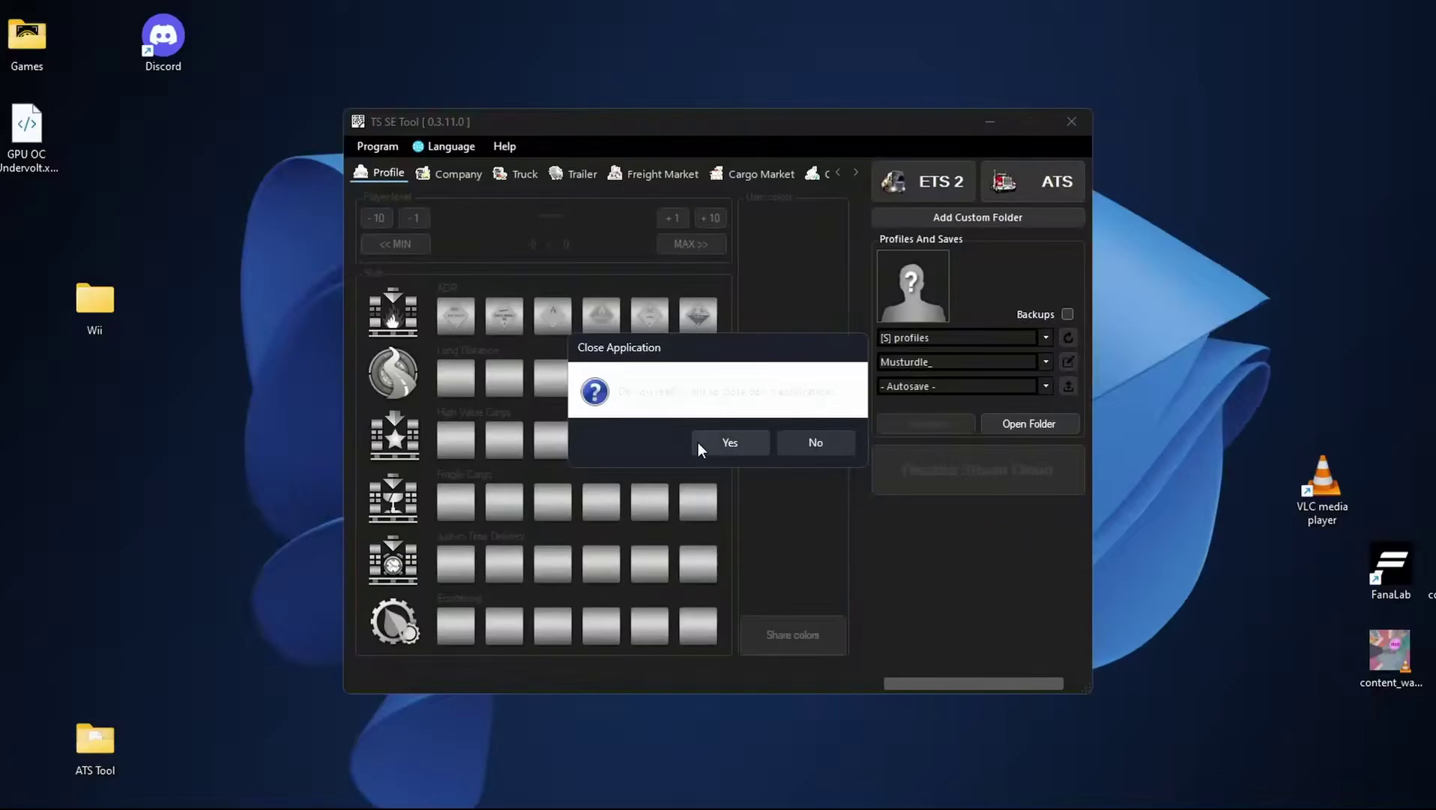
left_click(734, 447)
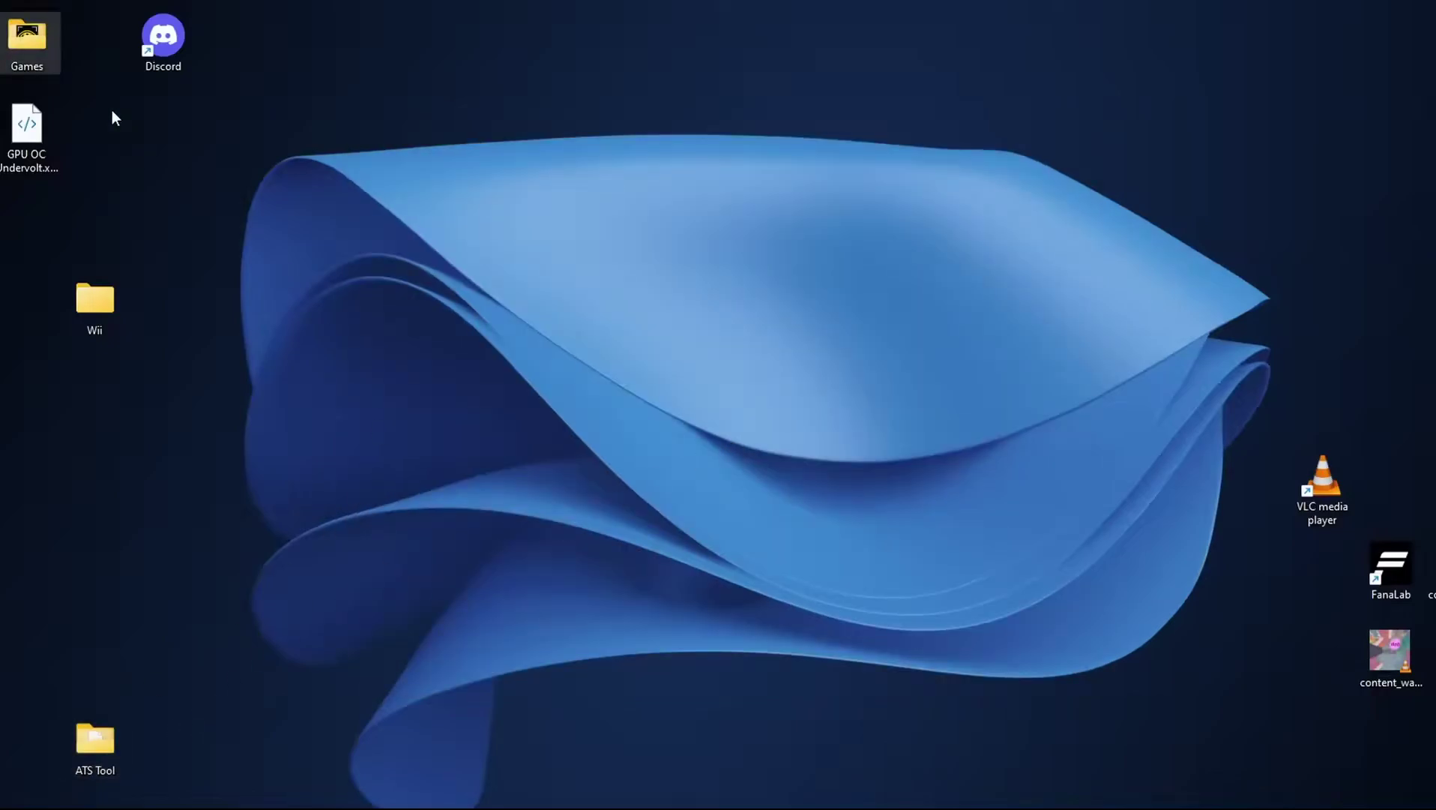
Launch American Truck Simulator from the desktop Games folder to check the profile's money balance, and quit the game
double_click(37, 35)
double_click(774, 196)
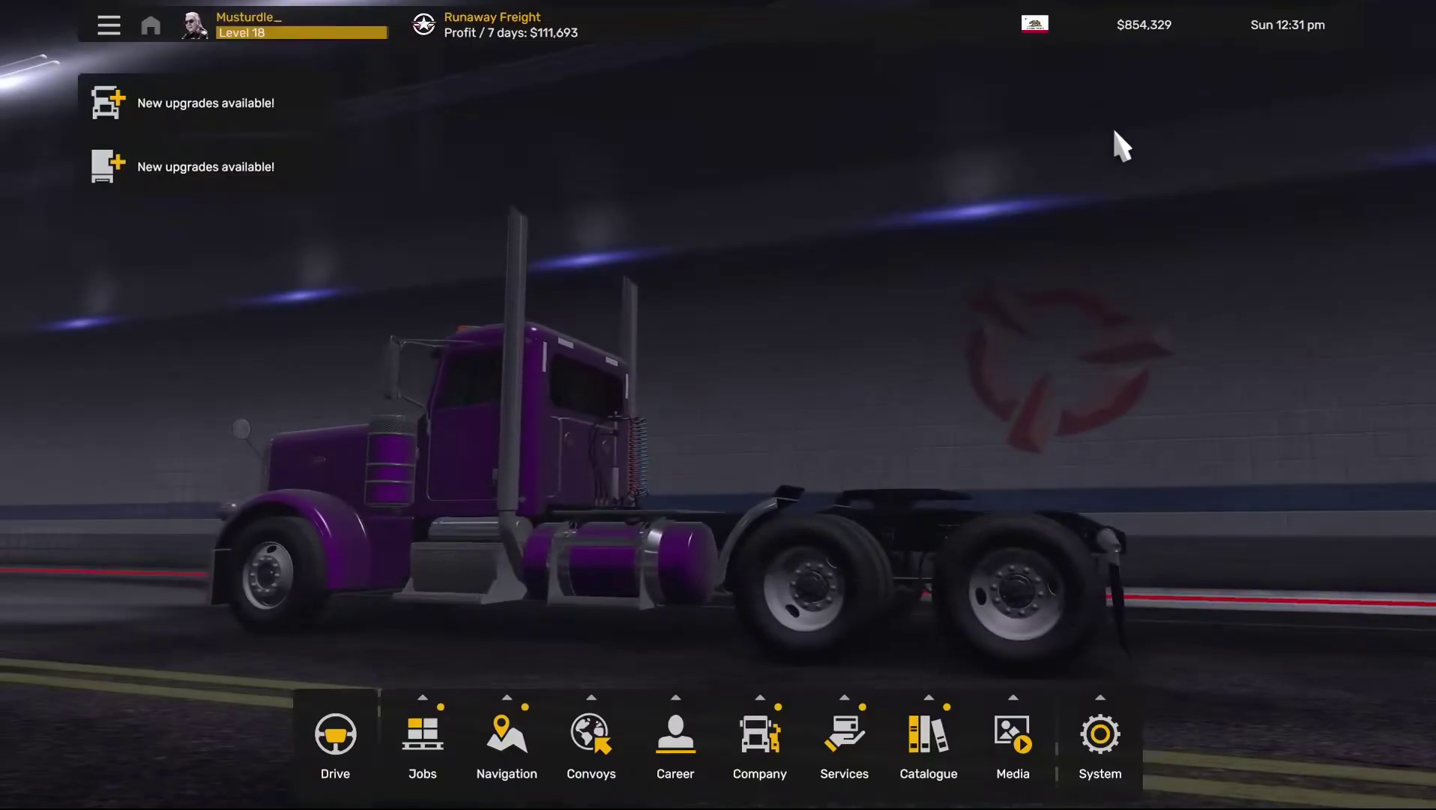
mouse_move(1093, 784)
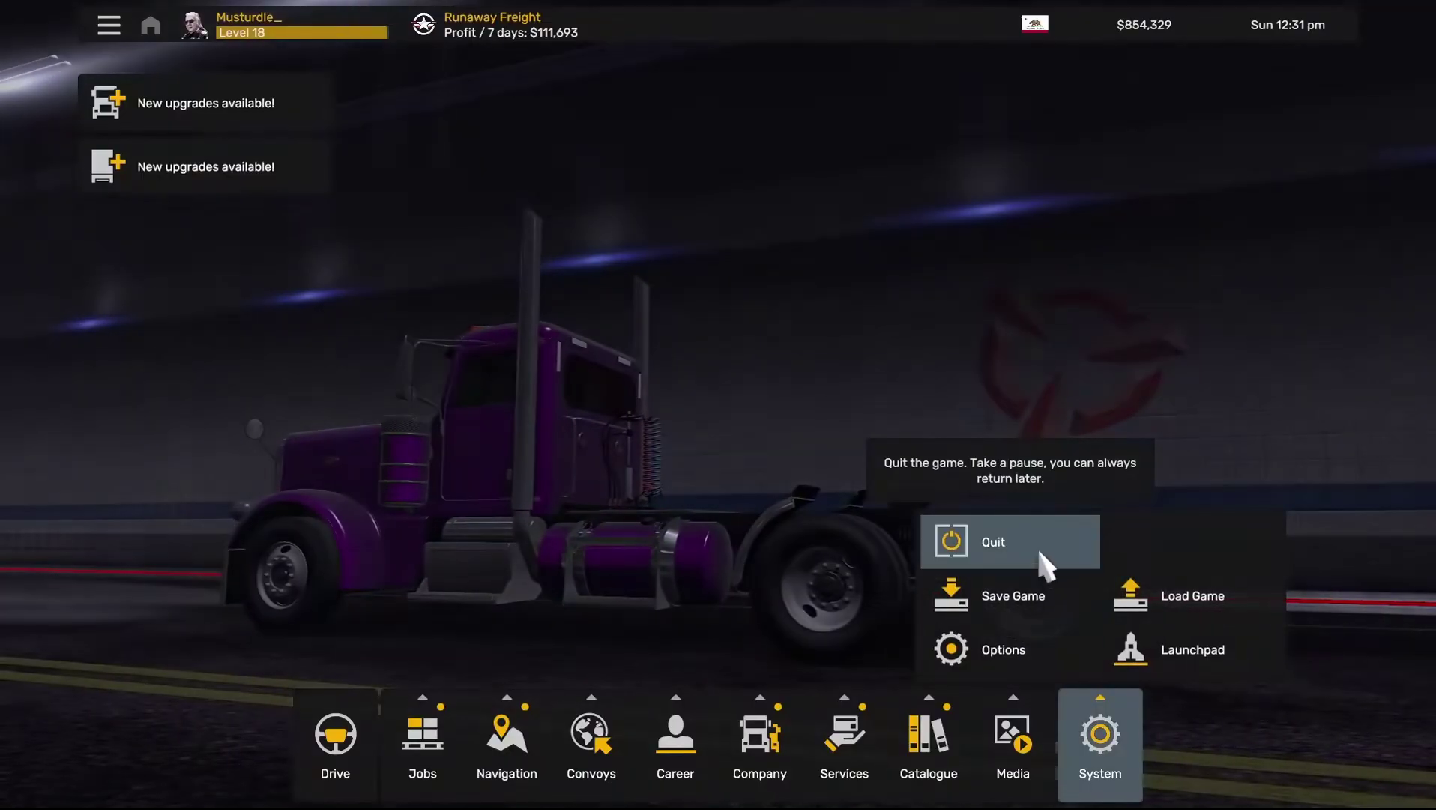
left_click(1042, 555)
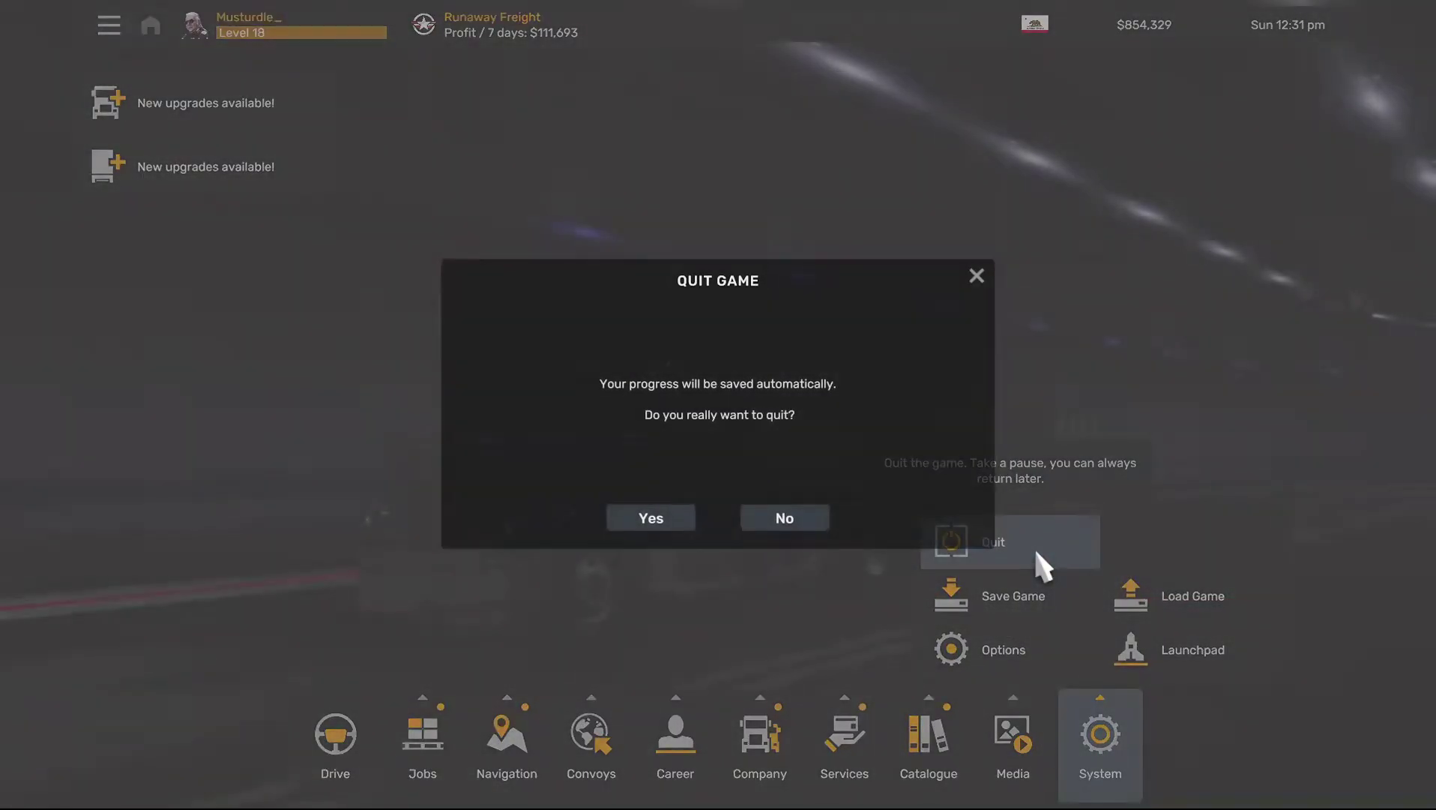
left_click(639, 525)
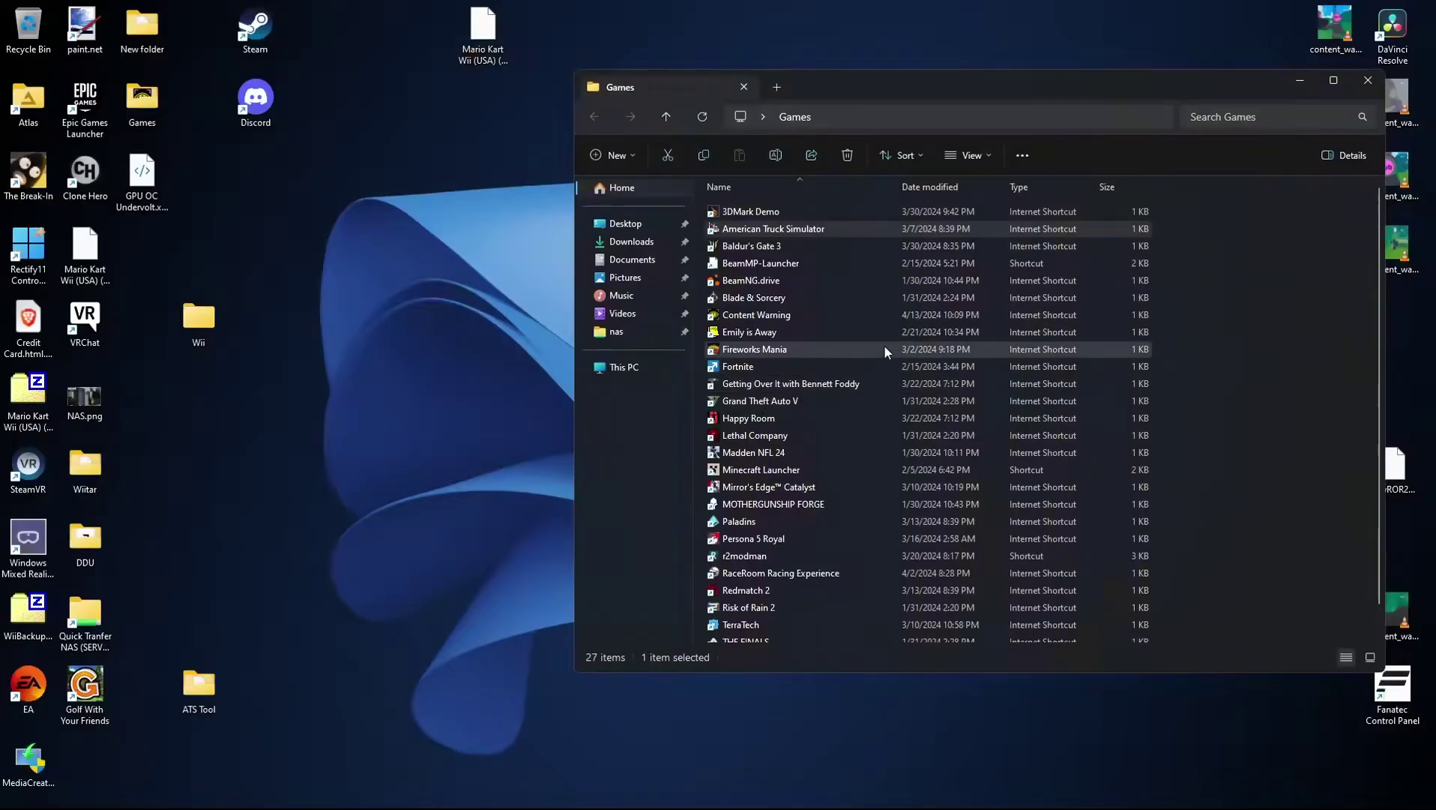
Switch to Steam and turn on Enable Steam Cloud in the Cloud settings
double_click(248, 34)
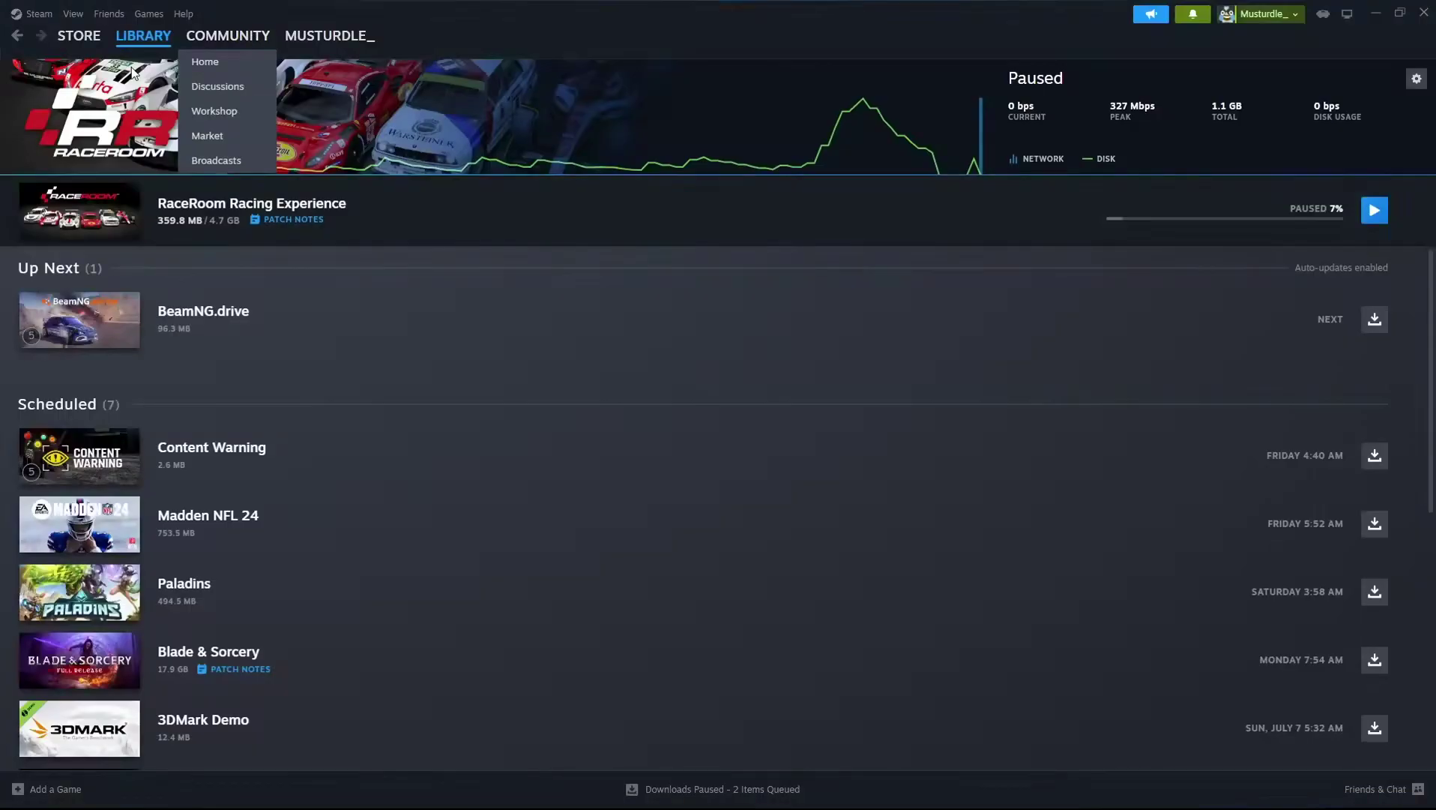
left_click(38, 14)
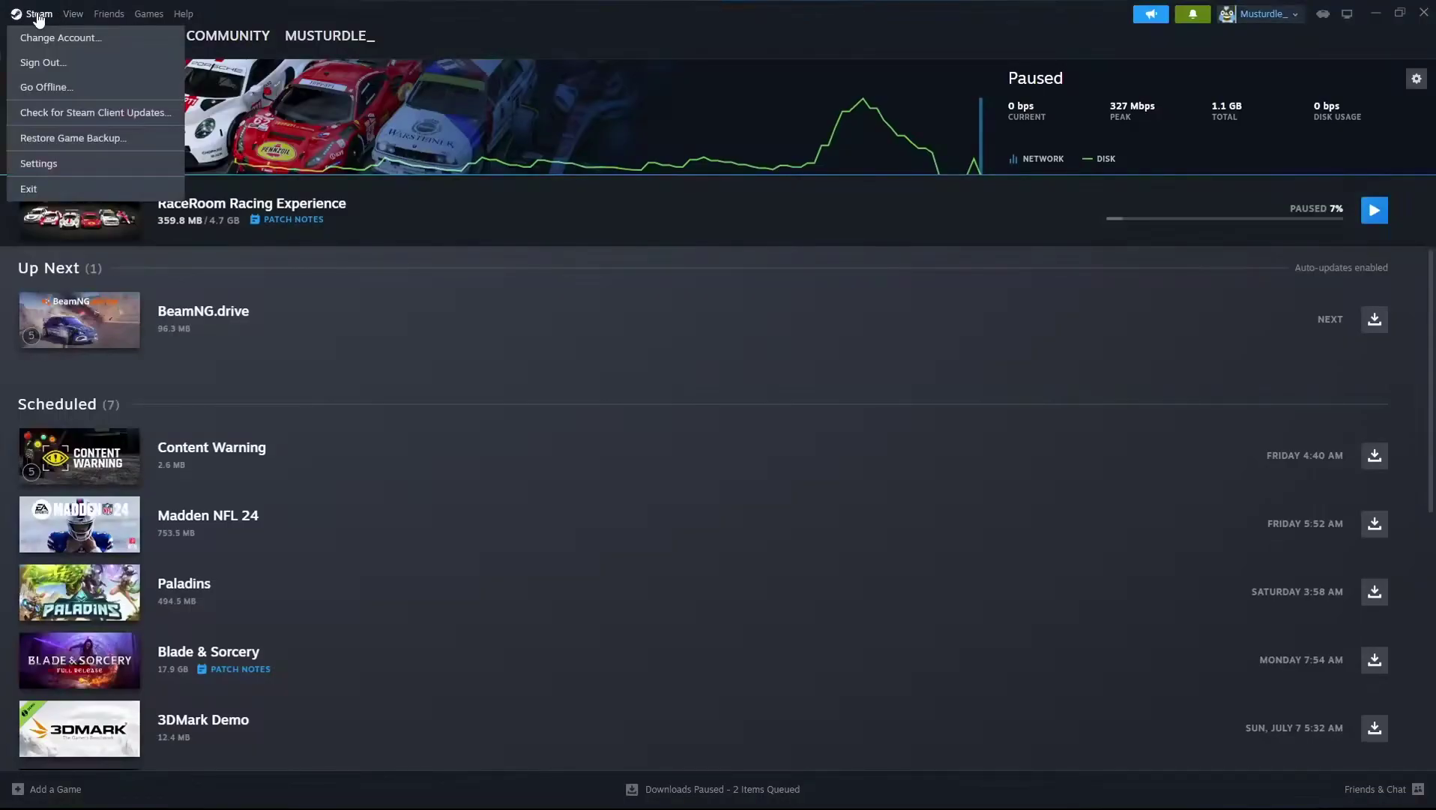
left_click(59, 162)
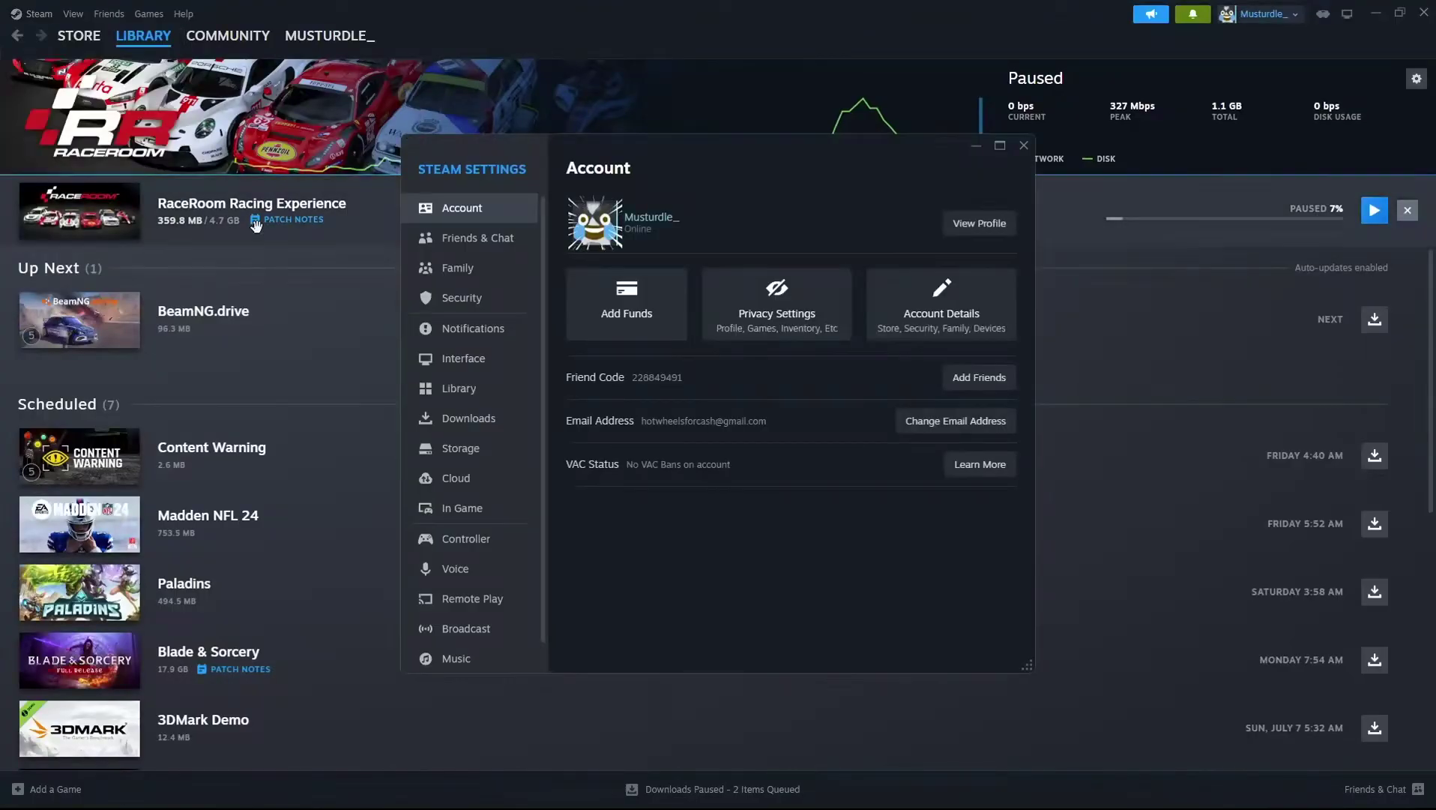
left_click(491, 476)
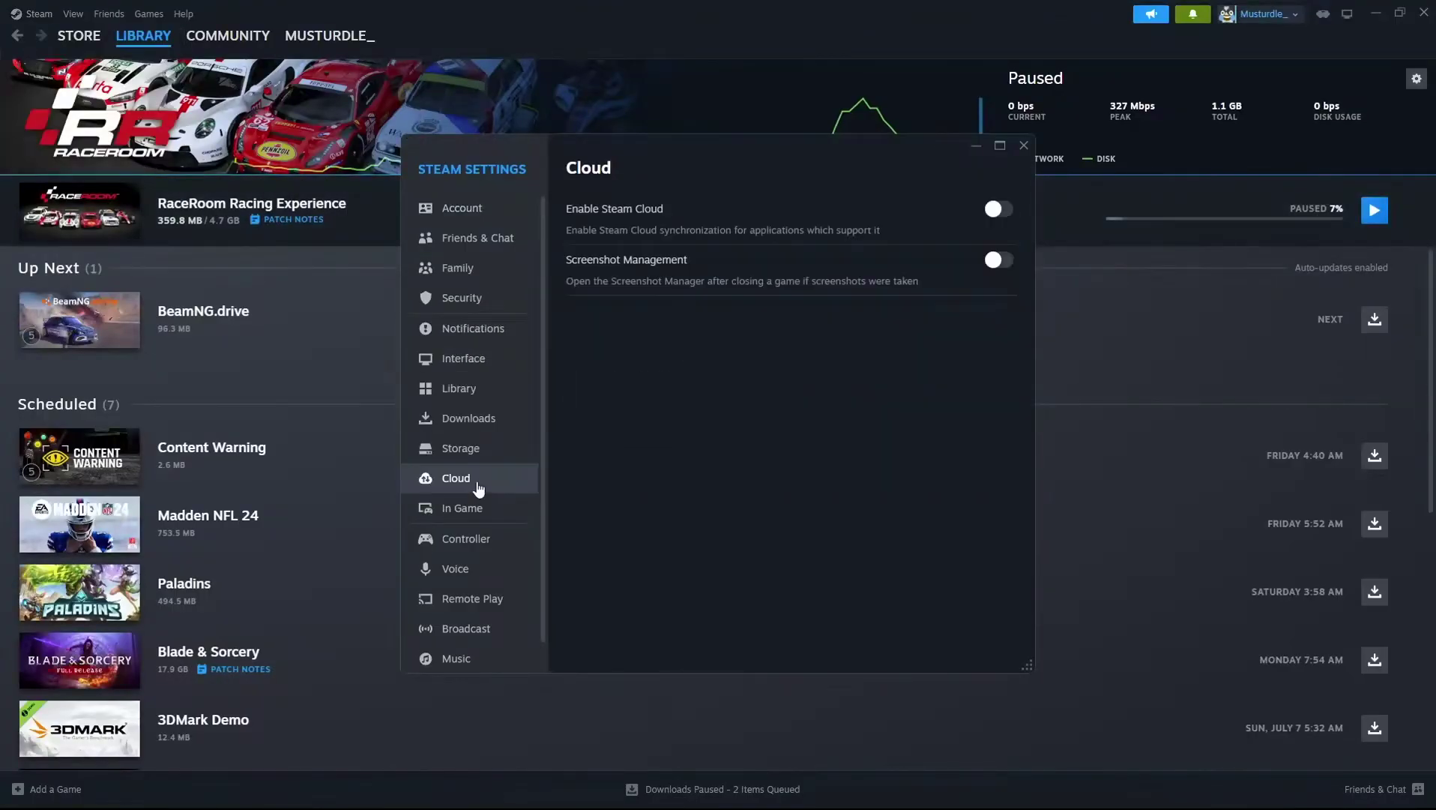
left_click(1002, 213)
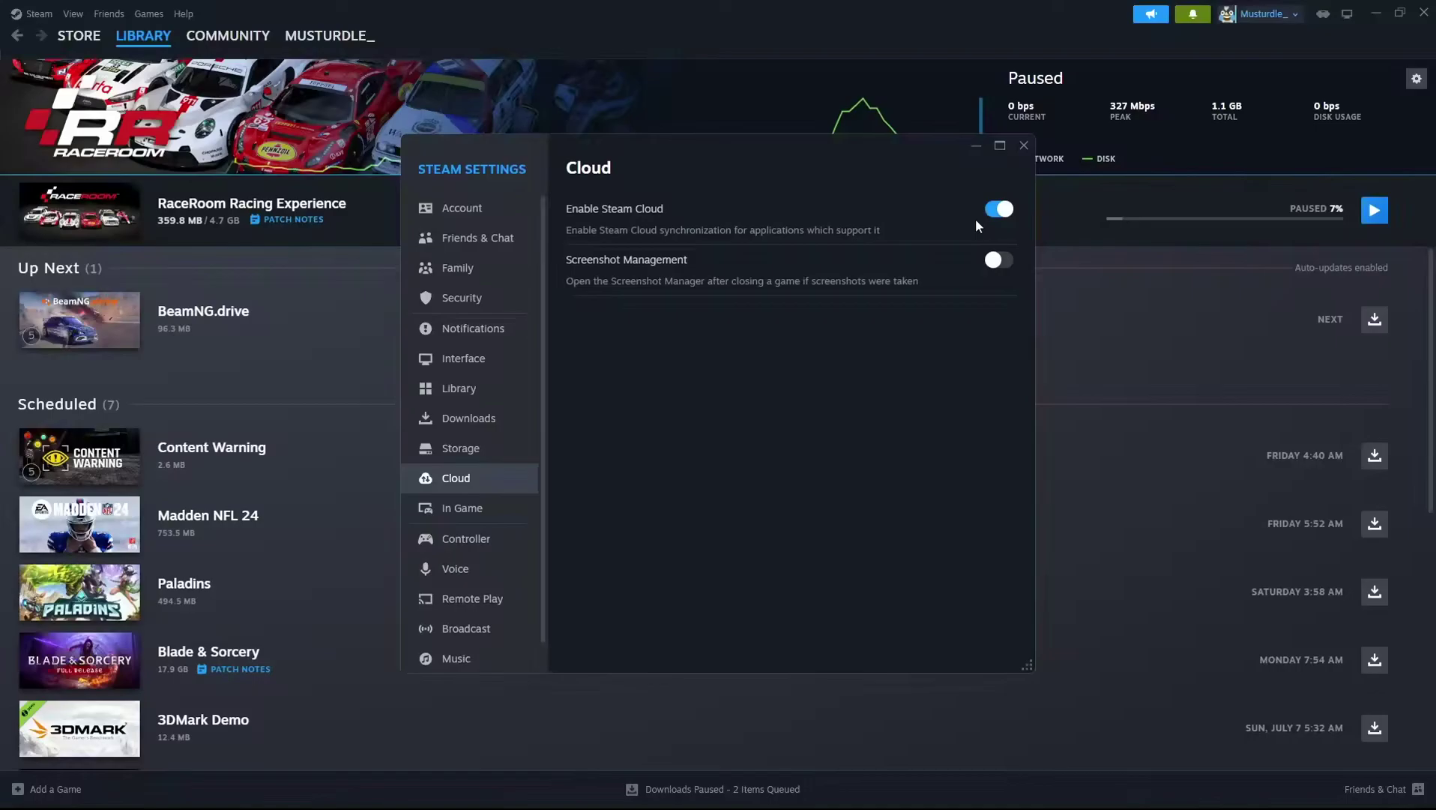